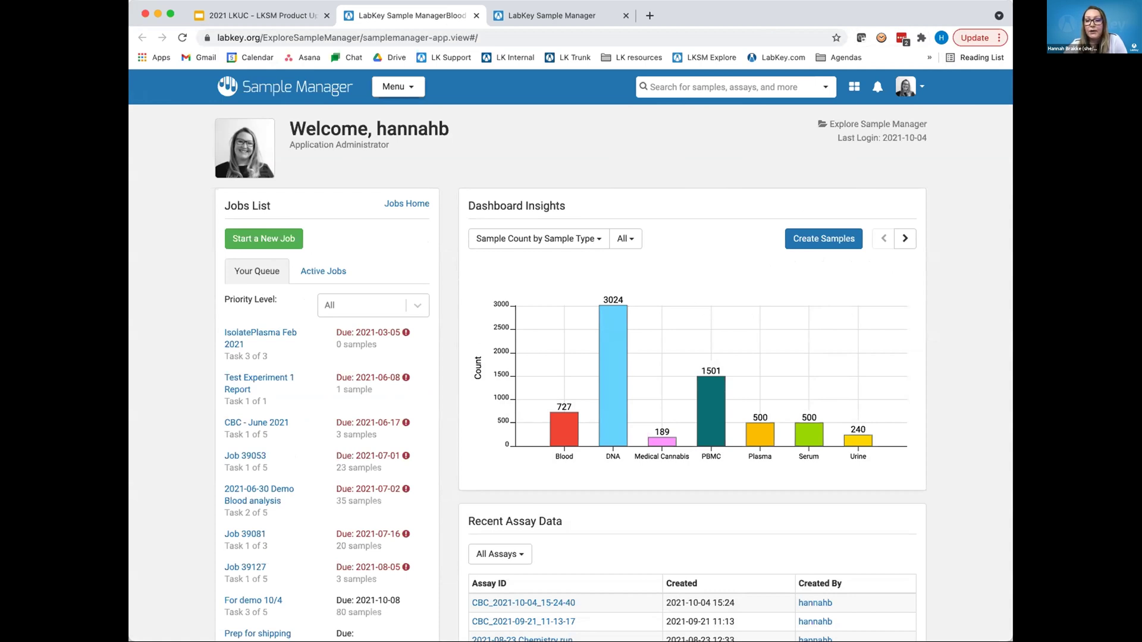
{"action": "left_click_drag", "start_coordinate": [1012, 641], "coordinate": [1016, 641]}
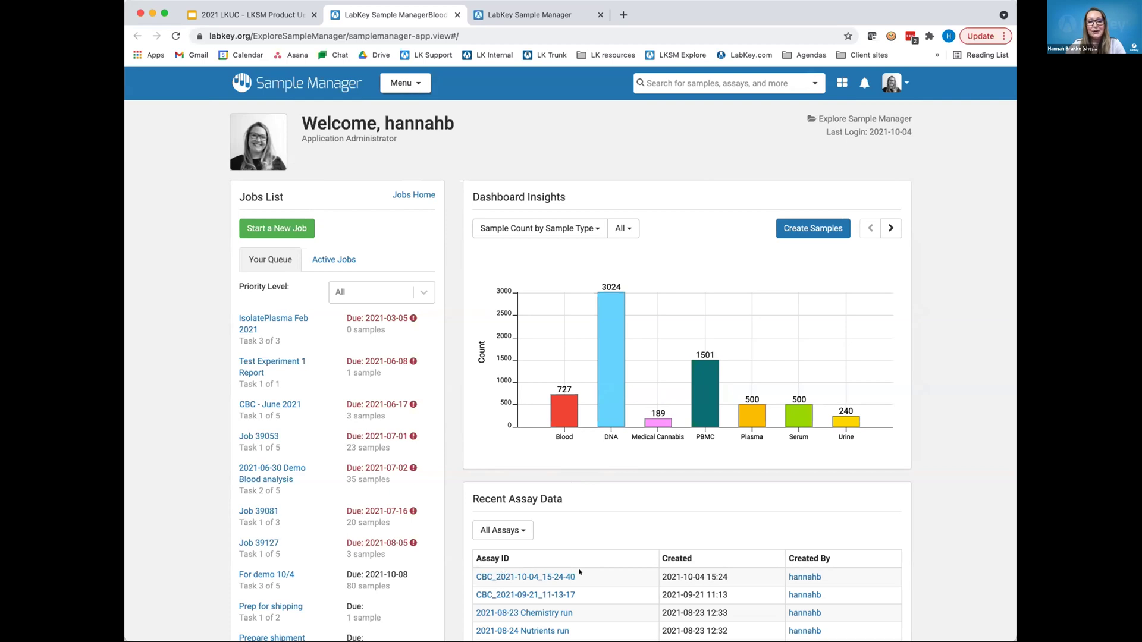
{"action": "scroll", "coordinate": [580, 571], "scroll_direction": "down", "scroll_amount": 1}
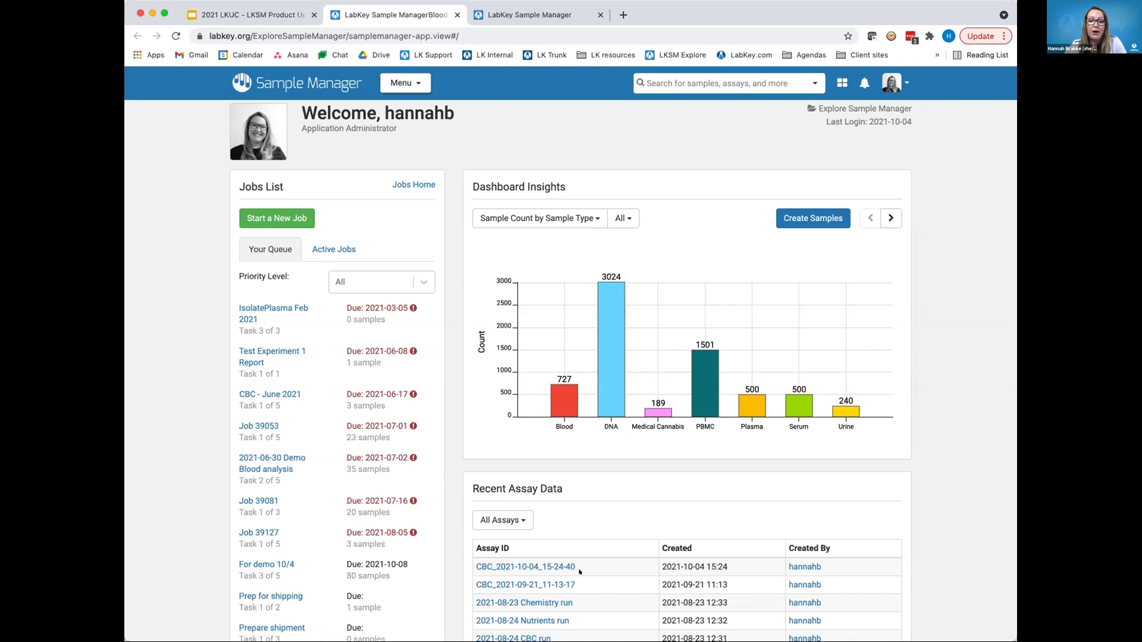
{"action": "scroll", "coordinate": [597, 488], "scroll_direction": "up", "scroll_amount": 1}
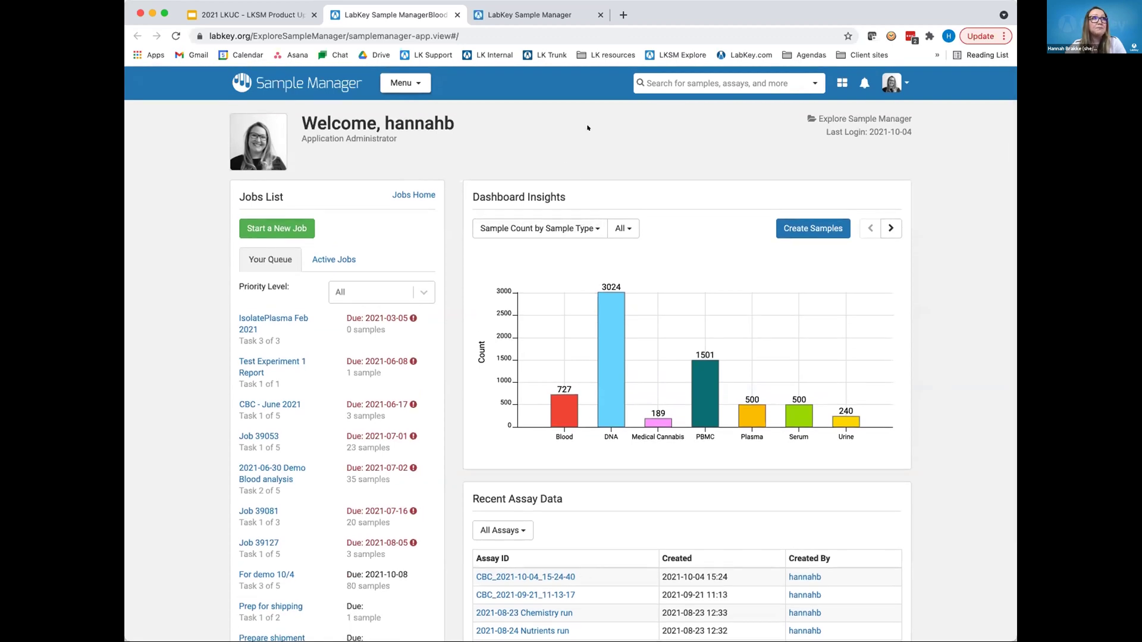
Open the Blood sample type and examine its total sample count and naming pattern.
{"action": "left_click", "coordinate": [408, 83]}
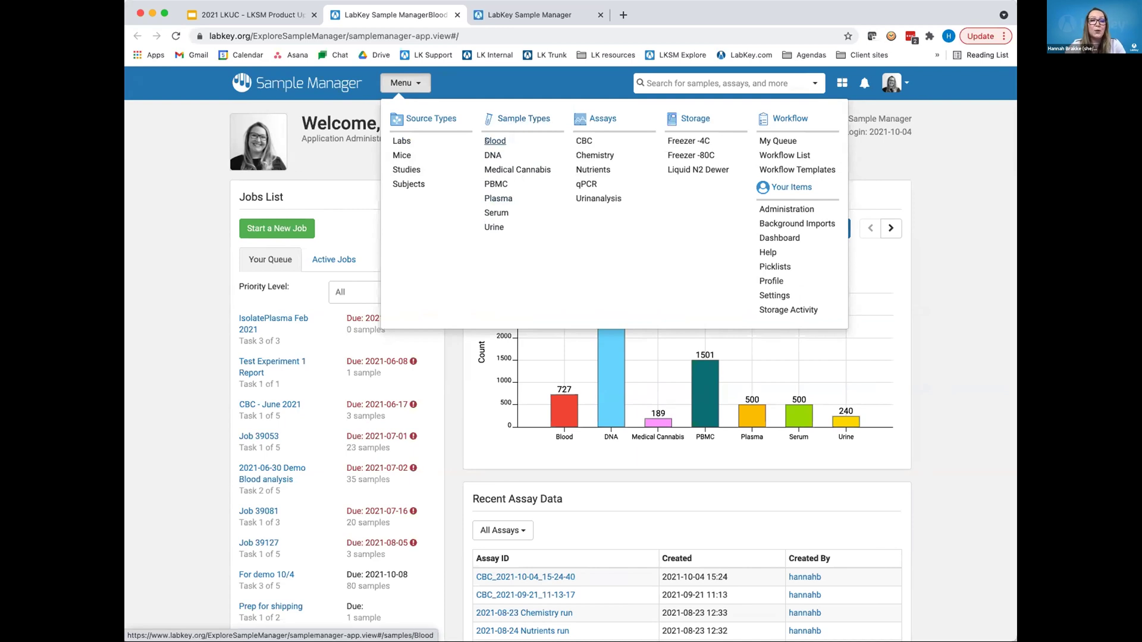
{"action": "left_click", "coordinate": [492, 141]}
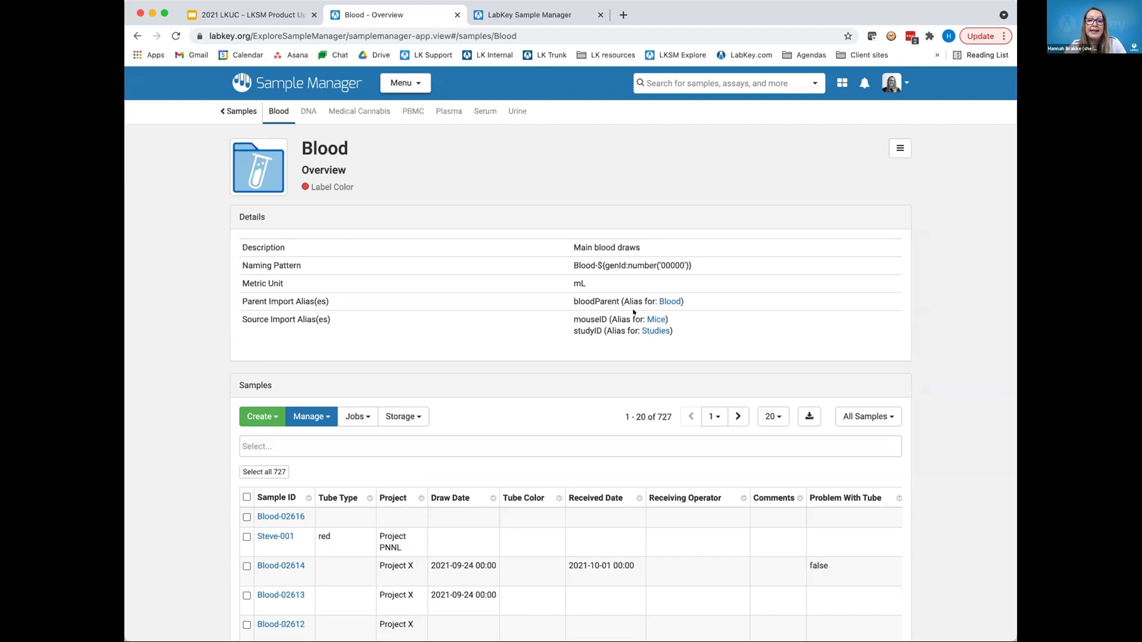
{"action": "double_click", "coordinate": [657, 417]}
{"action": "left_click", "coordinate": [664, 416]}
{"action": "left_click_drag", "start_coordinate": [572, 266], "coordinate": [690, 266]}
{"action": "left_click", "coordinate": [685, 266]}
Filter the Blood samples grid to rows where Project equals Project X.
{"action": "scroll", "coordinate": [596, 330], "scroll_direction": "down", "scroll_amount": 1}
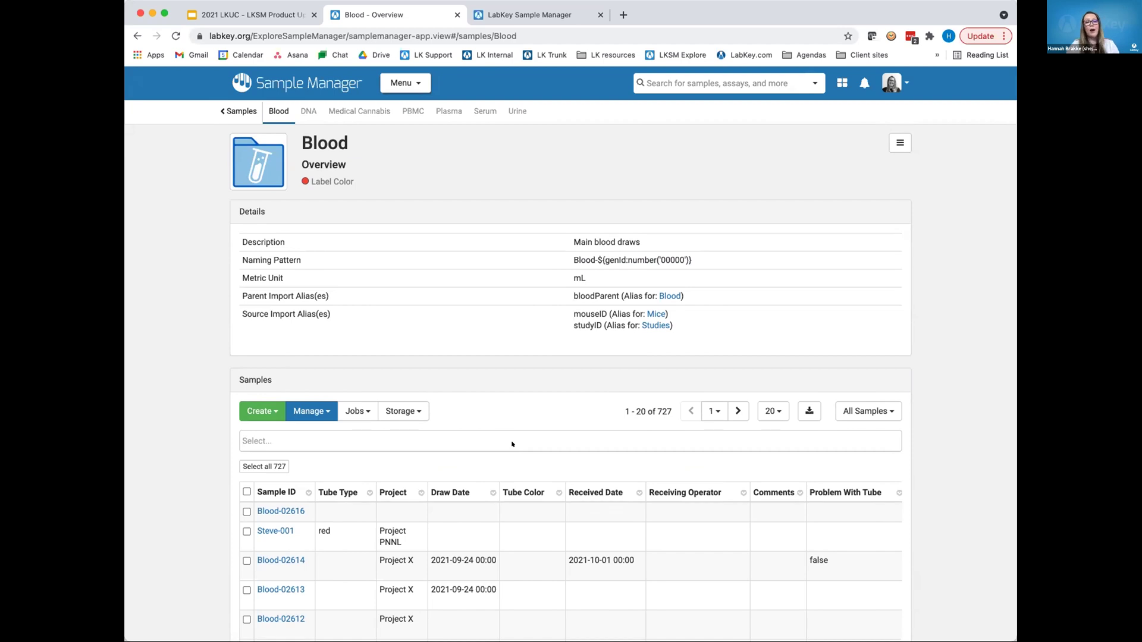
{"action": "left_click", "coordinate": [426, 439]}
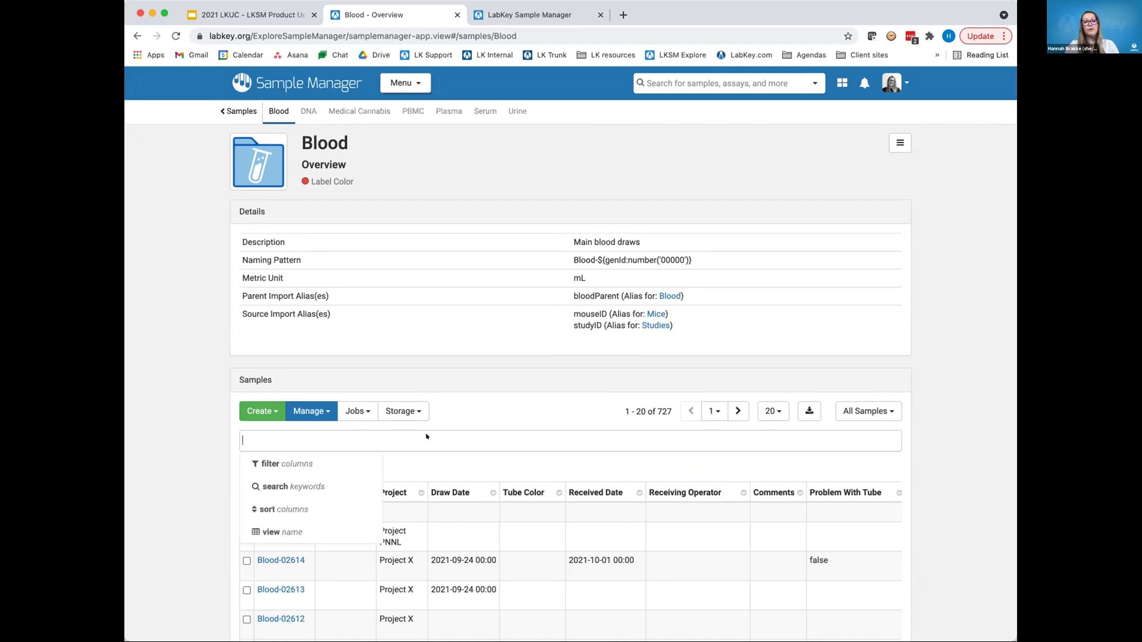
{"action": "left_click", "coordinate": [332, 457]}
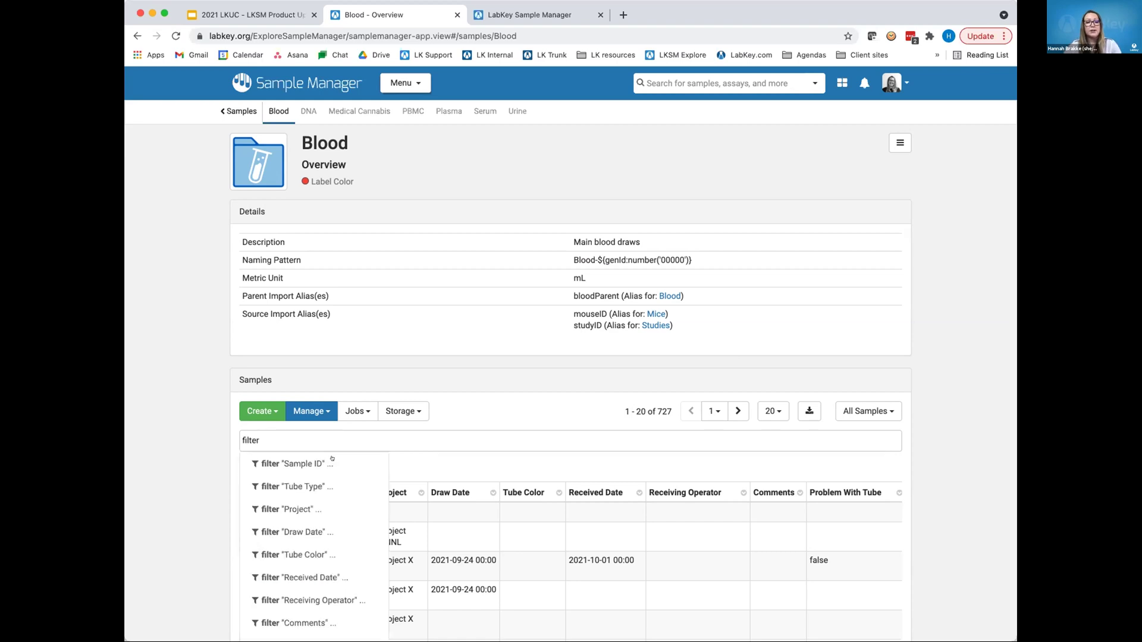
{"action": "left_click", "coordinate": [327, 508]}
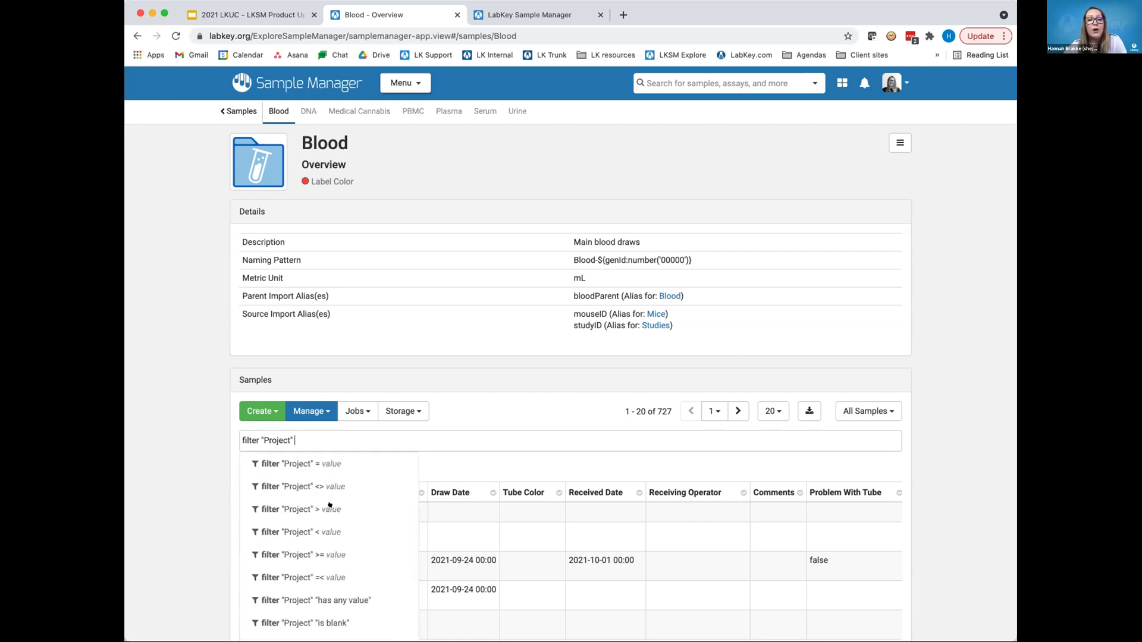
{"action": "left_click", "coordinate": [381, 466]}
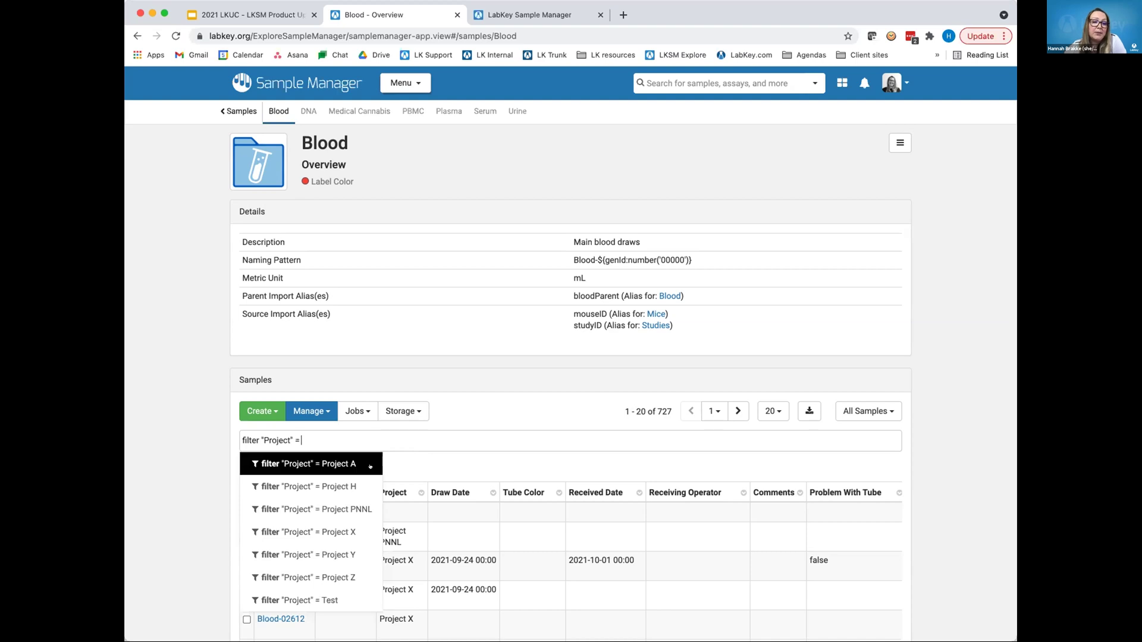
{"action": "left_click", "coordinate": [357, 532]}
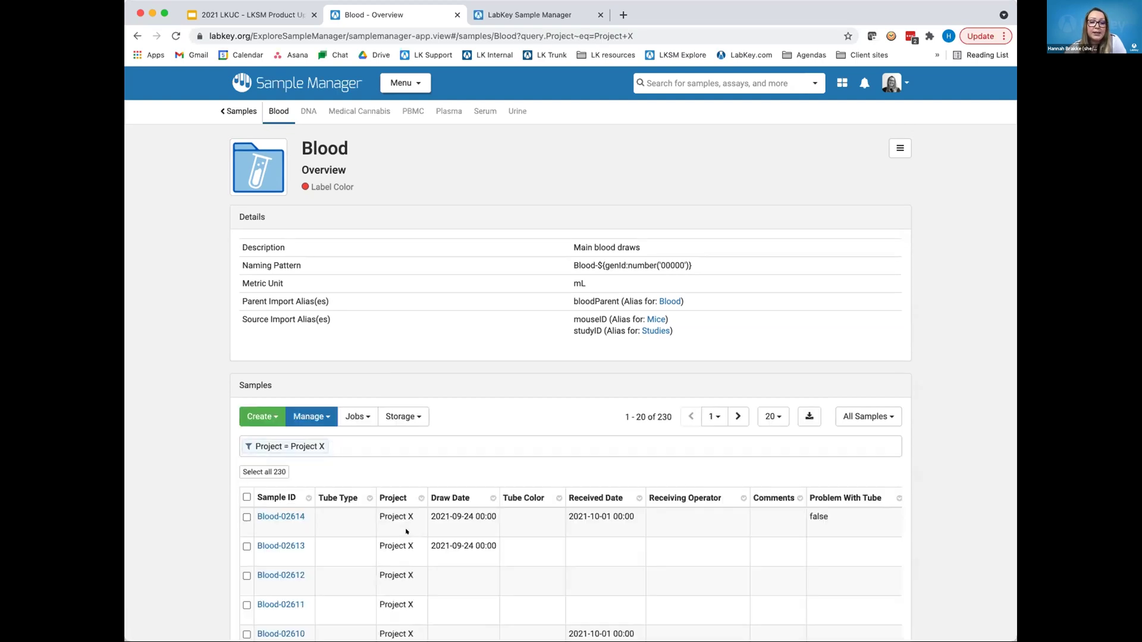
Add a second filter to the Blood samples grid so that Tube Color equals normal.
{"action": "scroll", "coordinate": [407, 531], "scroll_direction": "down", "scroll_amount": 1}
{"action": "left_click", "coordinate": [357, 407]}
{"action": "left_click", "coordinate": [331, 431]}
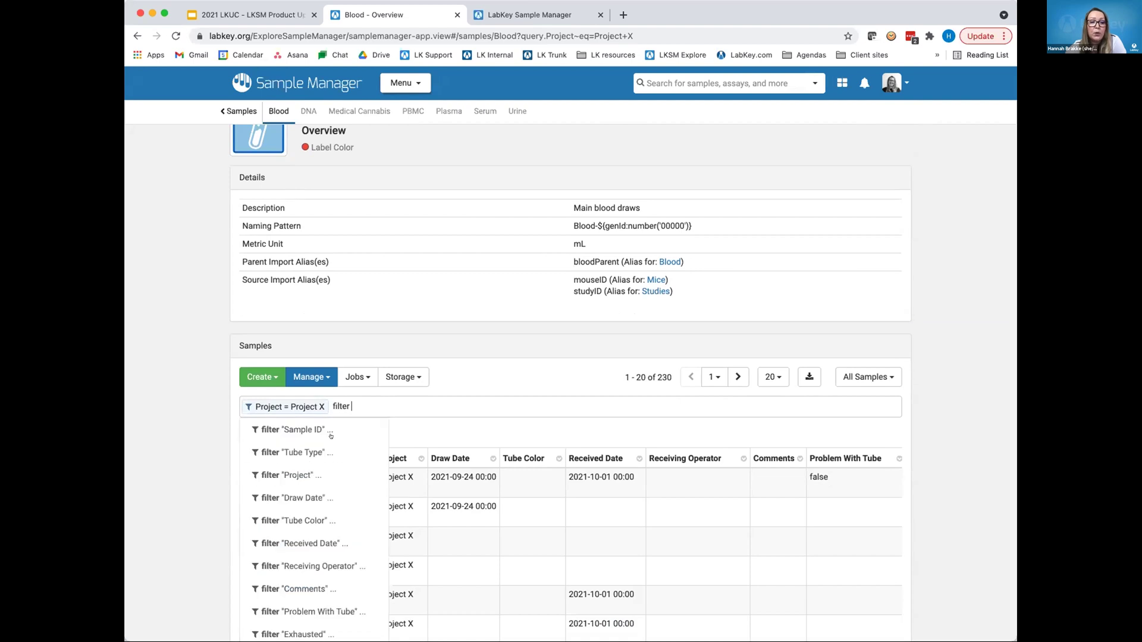
{"action": "left_click", "coordinate": [321, 521]}
{"action": "left_click", "coordinate": [342, 429]}
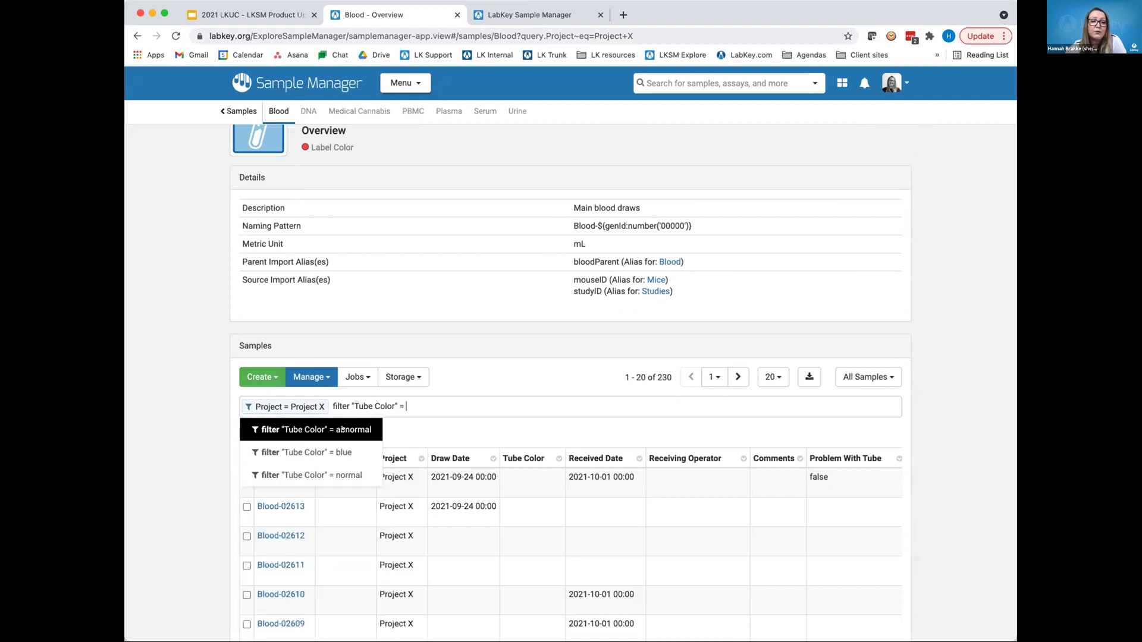
{"action": "left_click", "coordinate": [336, 475]}
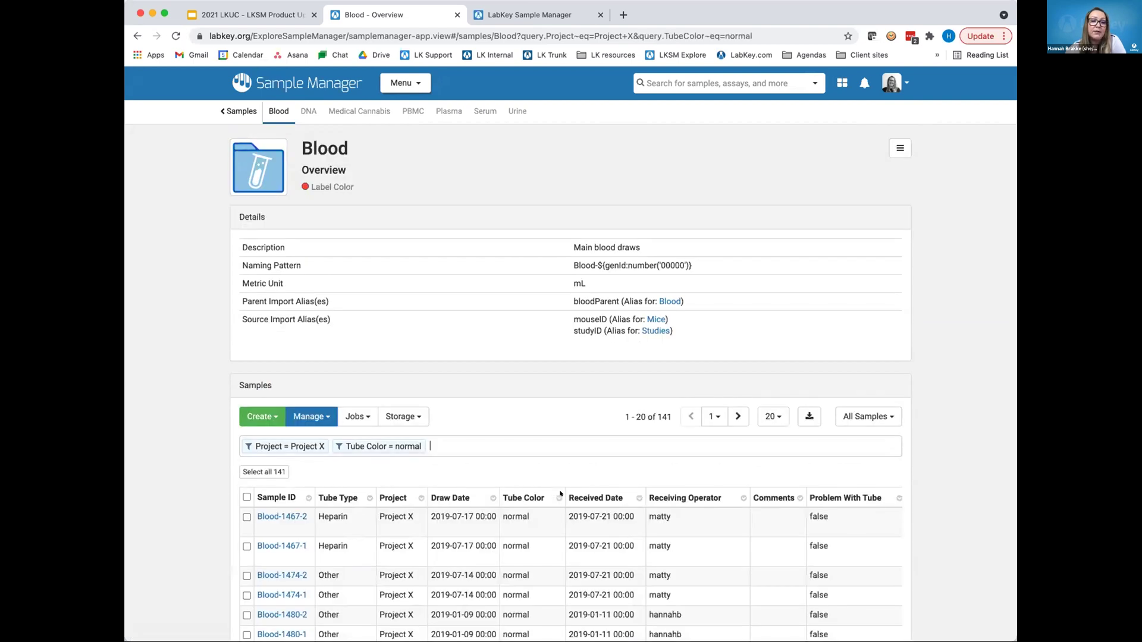
Examine the filtered Blood samples, checking the result count and the full width of the grid's columns.
{"action": "double_click", "coordinate": [664, 416]}
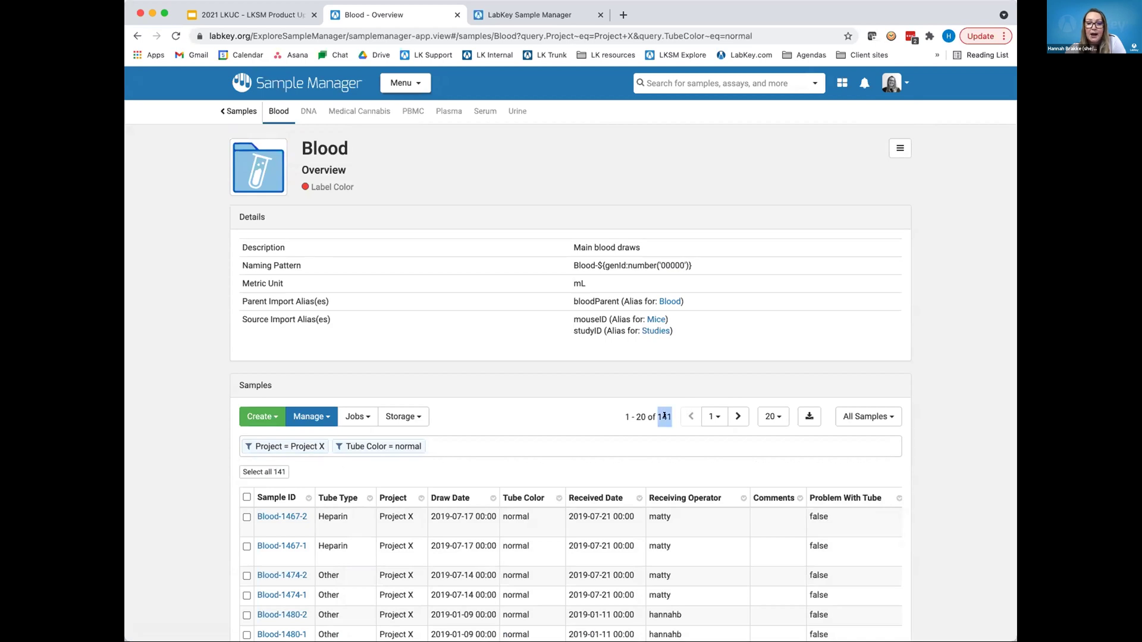
{"action": "left_click", "coordinate": [662, 416]}
{"action": "scroll", "coordinate": [586, 454], "scroll_direction": "down", "scroll_amount": 5}
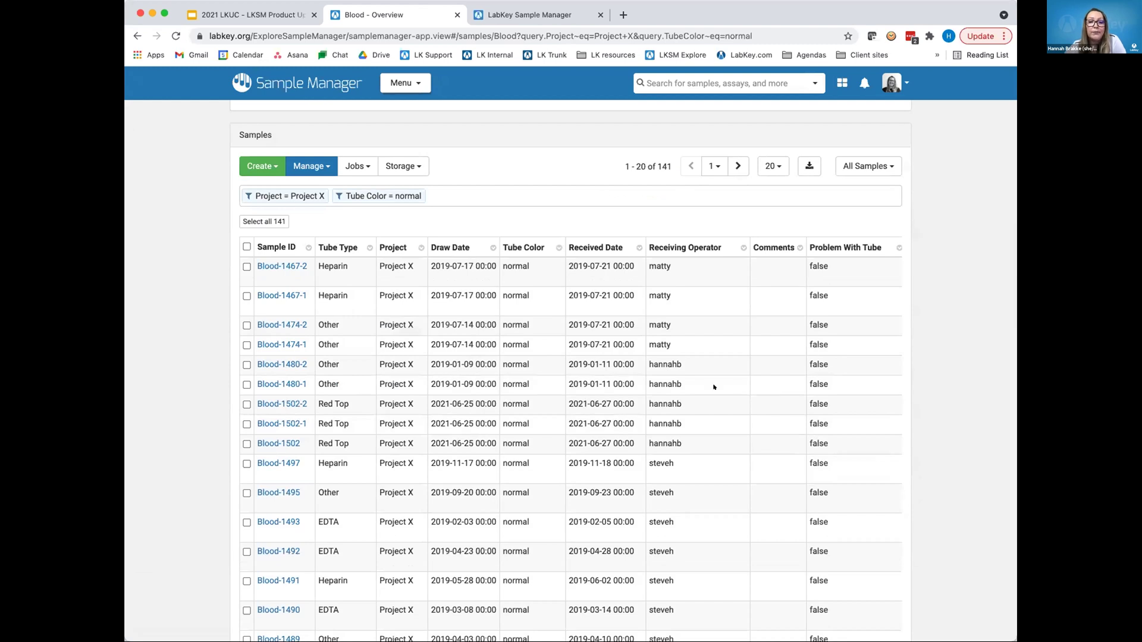
{"action": "scroll", "coordinate": [714, 387], "scroll_direction": "right", "scroll_amount": 10}
{"action": "scroll", "coordinate": [714, 387], "scroll_direction": "left", "scroll_amount": 10}
{"action": "scroll", "coordinate": [713, 387], "scroll_direction": "right", "scroll_amount": 3}
{"action": "scroll", "coordinate": [714, 387], "scroll_direction": "right", "scroll_amount": 2}
{"action": "scroll", "coordinate": [385, 424], "scroll_direction": "left", "scroll_amount": 5}
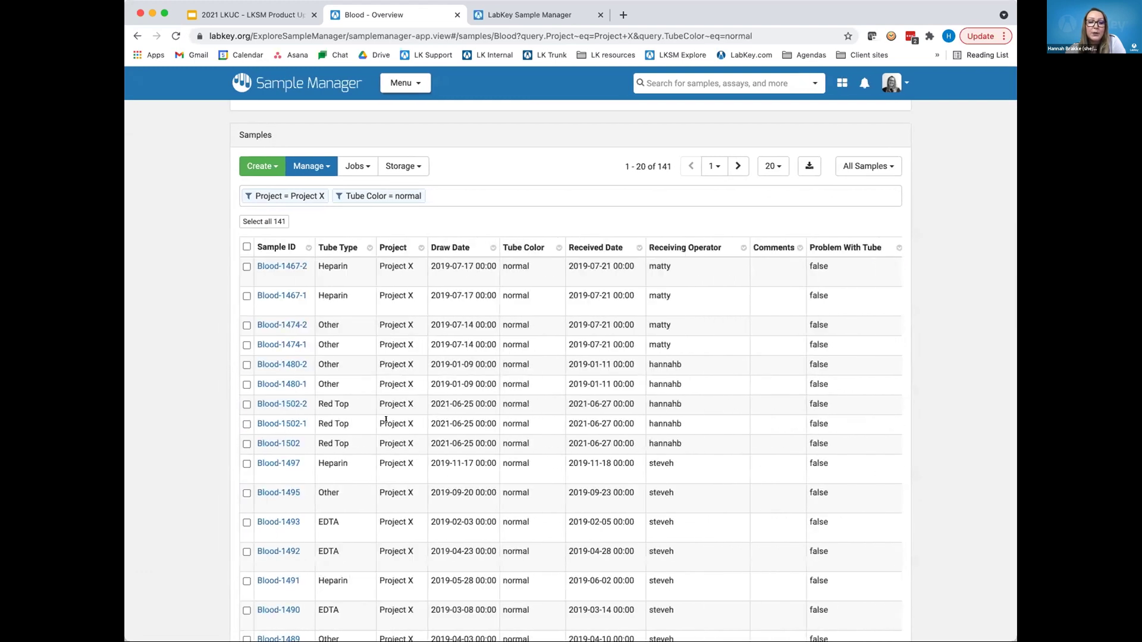
Open sample Blood-1502 and review its overview, including storage, aliquots, details, sources and parents.
{"action": "left_click", "coordinate": [282, 444]}
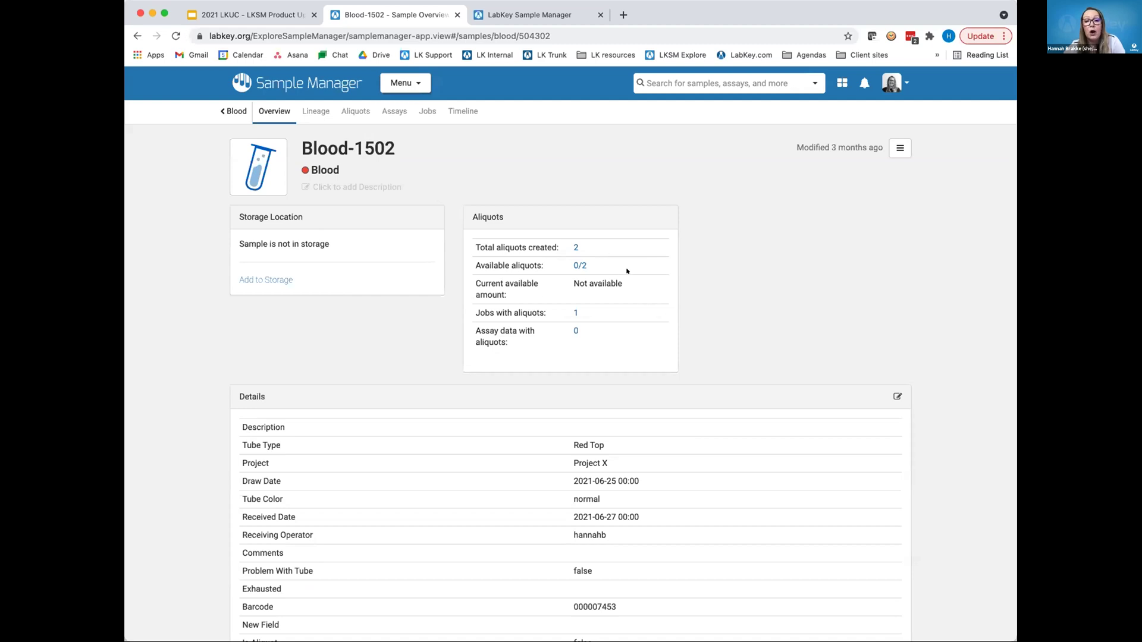
{"action": "scroll", "coordinate": [674, 369], "scroll_direction": "down", "scroll_amount": 3}
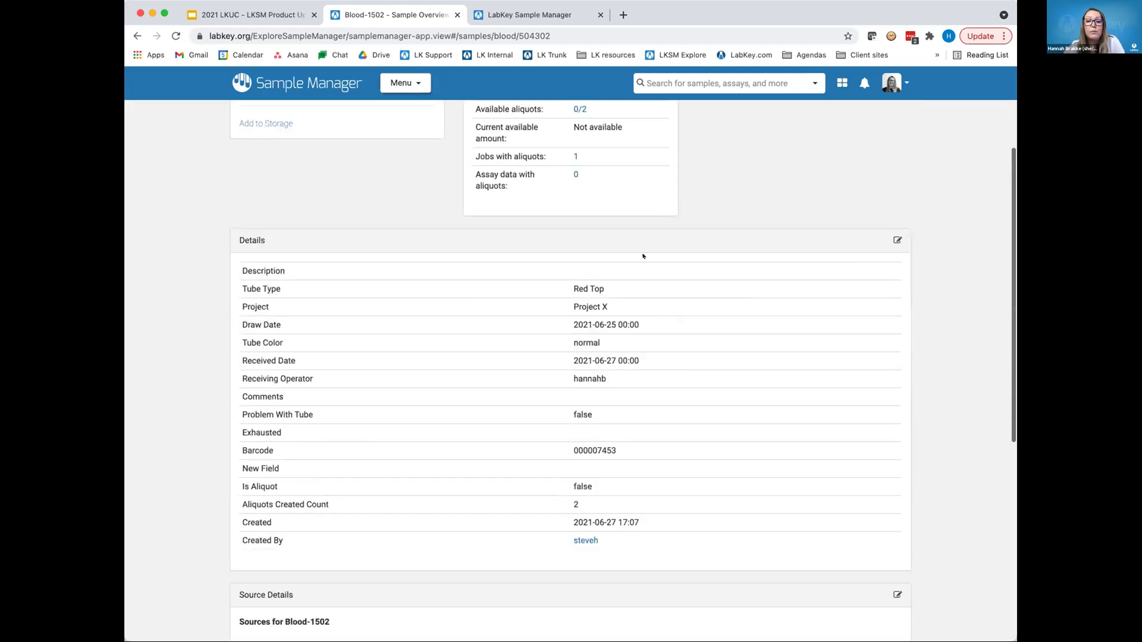
{"action": "scroll", "coordinate": [767, 390], "scroll_direction": "down", "scroll_amount": 2}
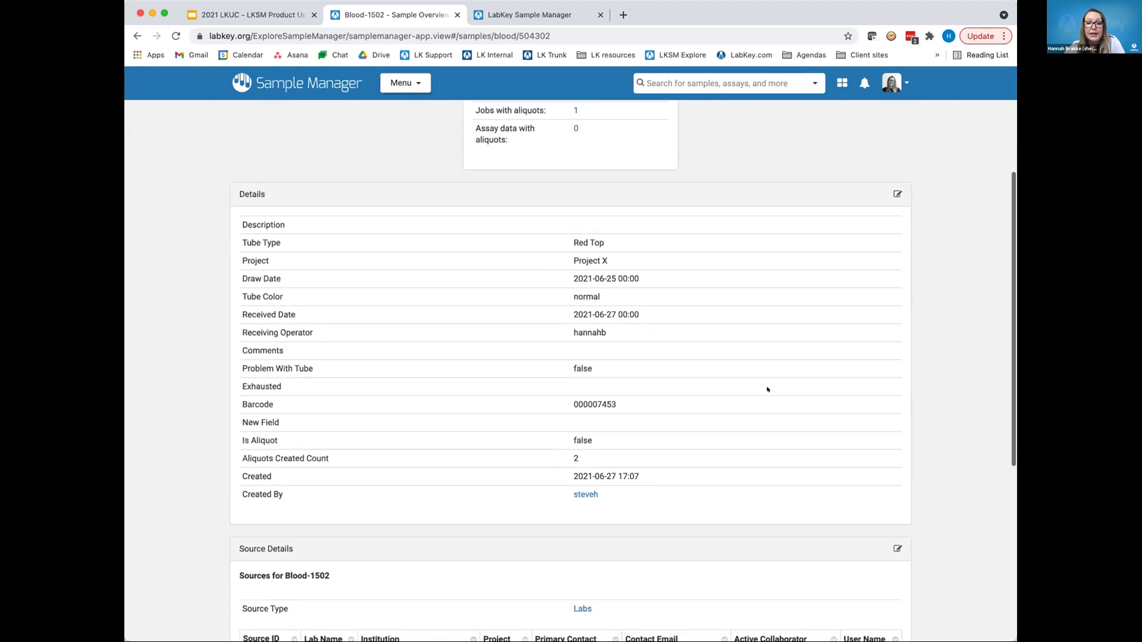
{"action": "scroll", "coordinate": [767, 390], "scroll_direction": "down", "scroll_amount": 2}
{"action": "scroll", "coordinate": [700, 358], "scroll_direction": "down", "scroll_amount": 2}
{"action": "scroll", "coordinate": [701, 358], "scroll_direction": "up", "scroll_amount": 2}
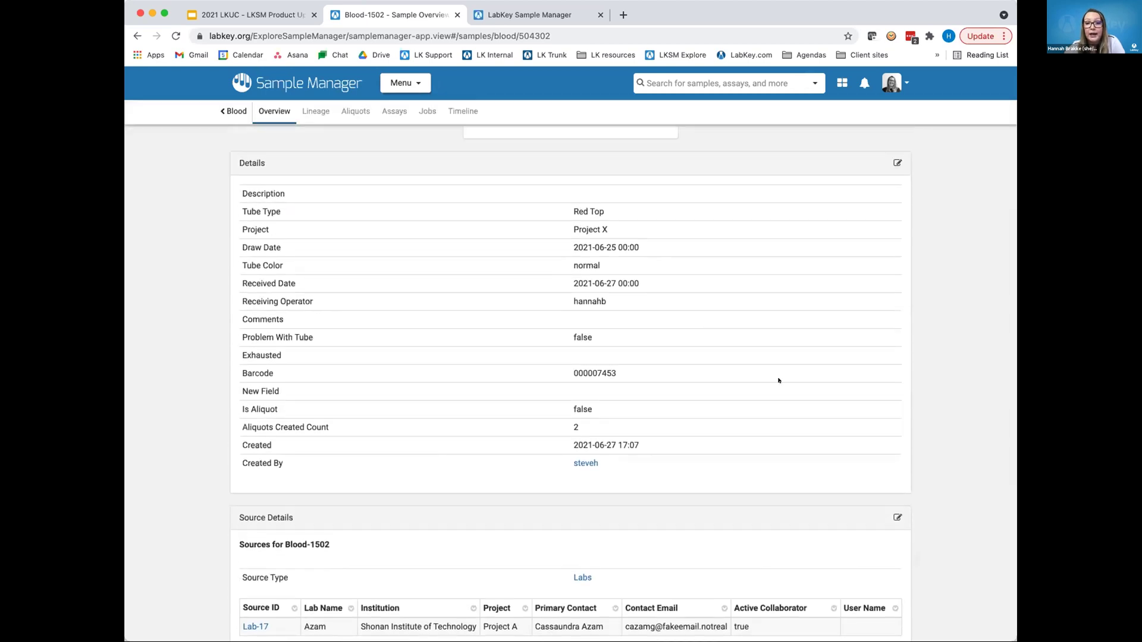
{"action": "scroll", "coordinate": [778, 381], "scroll_direction": "down", "scroll_amount": 12}
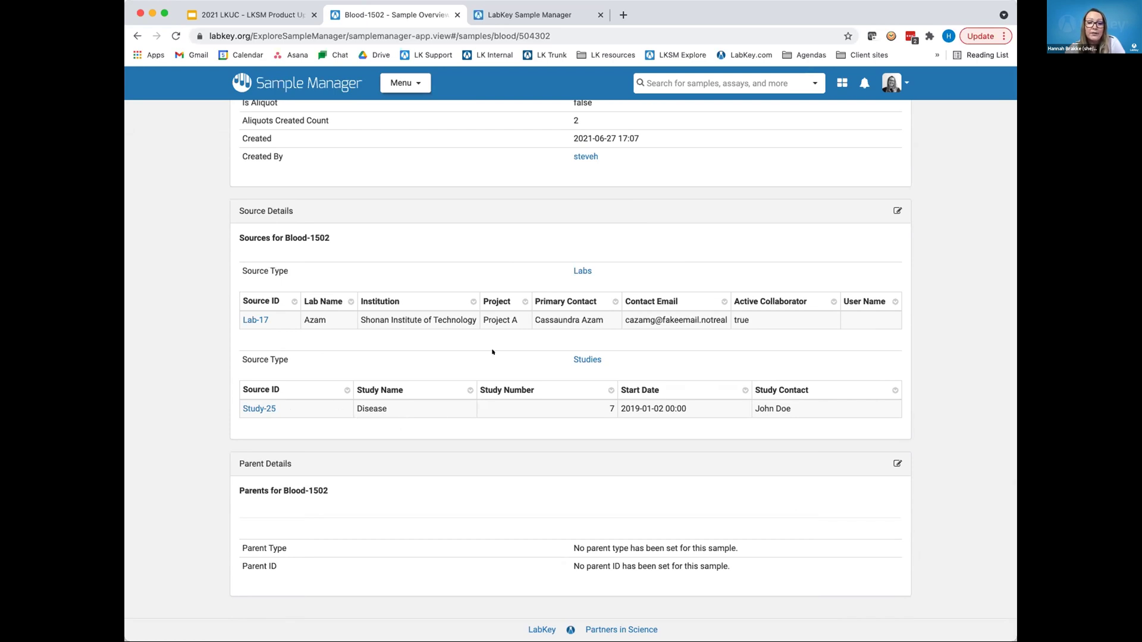
{"action": "scroll", "coordinate": [501, 352], "scroll_direction": "up", "scroll_amount": 10}
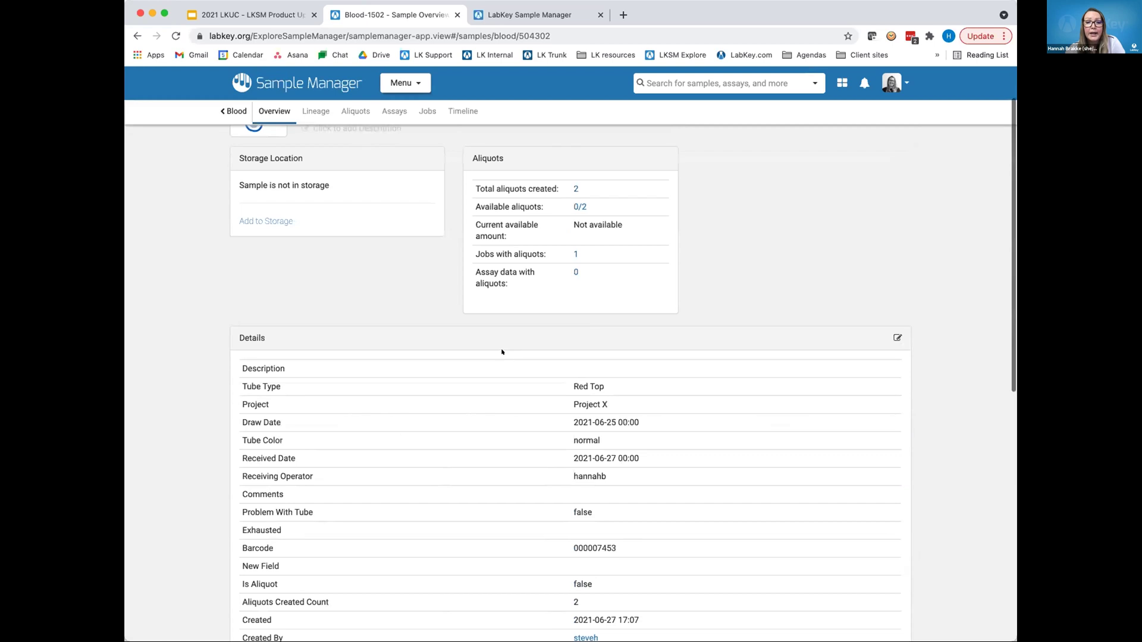
Review the lineage, aliquots, assays and jobs of sample Blood-1502.
{"action": "left_click", "coordinate": [320, 106]}
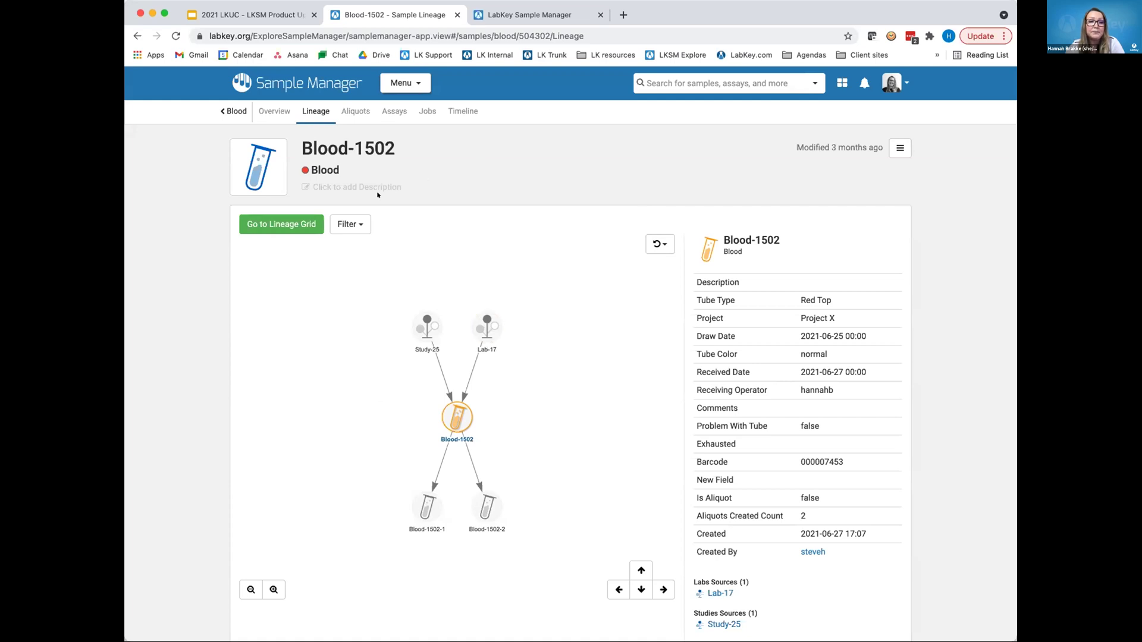
{"action": "left_click", "coordinate": [357, 109]}
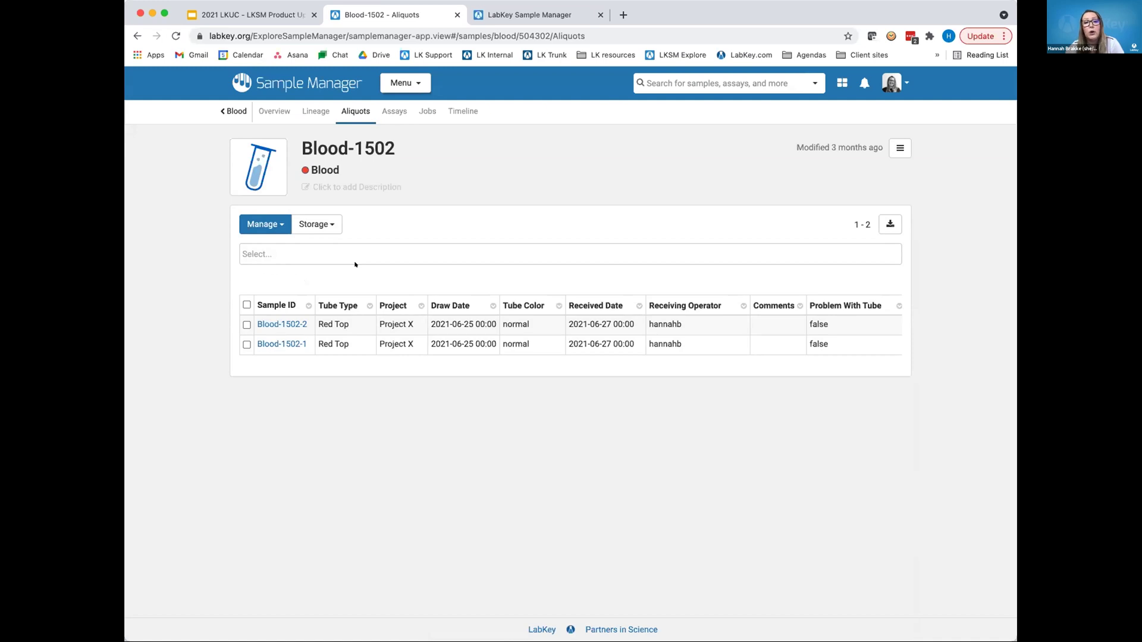
{"action": "left_click", "coordinate": [398, 105]}
{"action": "left_click", "coordinate": [426, 103]}
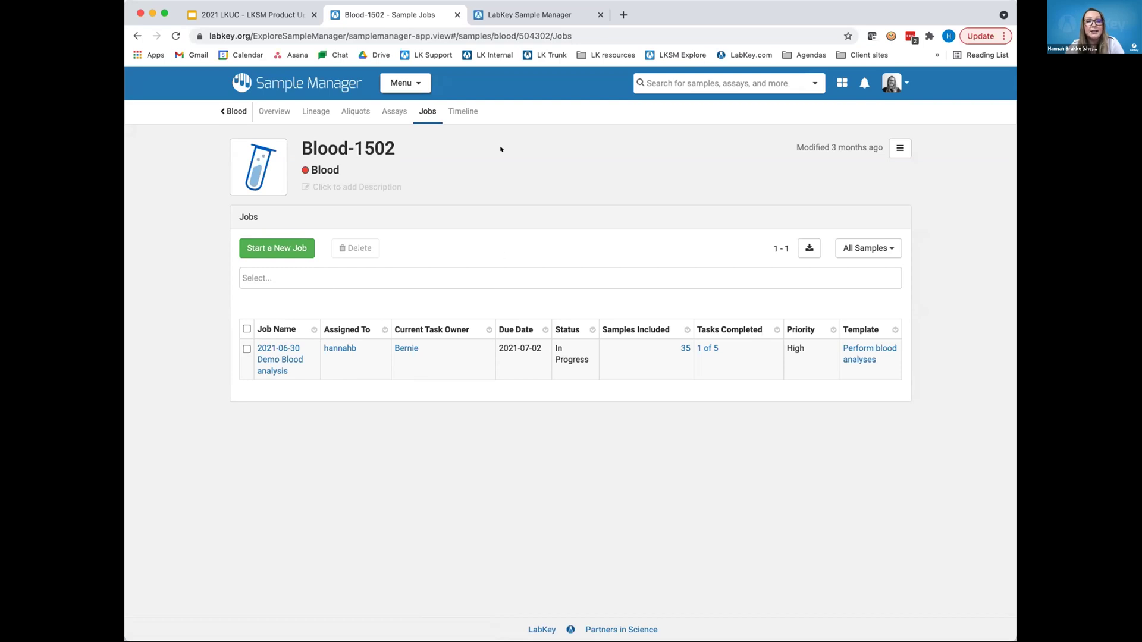
Review Blood-1502's timeline, inspecting the details of its registration, update and job events, and show the event filter options.
{"action": "left_click", "coordinate": [475, 111]}
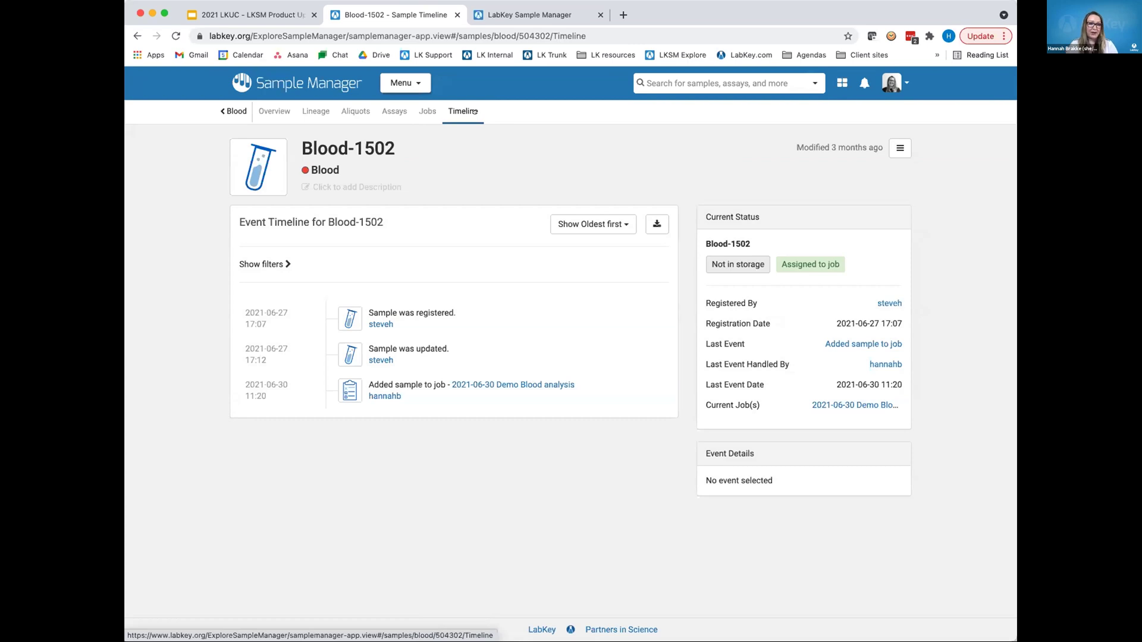
{"action": "left_click", "coordinate": [532, 310]}
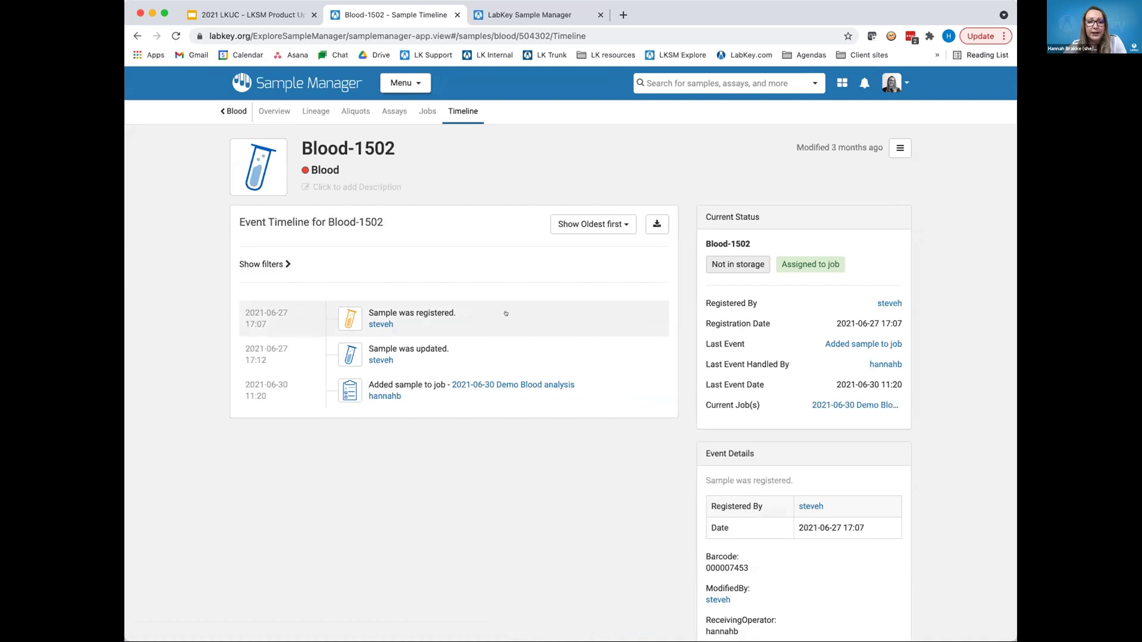
{"action": "scroll", "coordinate": [589, 389], "scroll_direction": "down", "scroll_amount": 1}
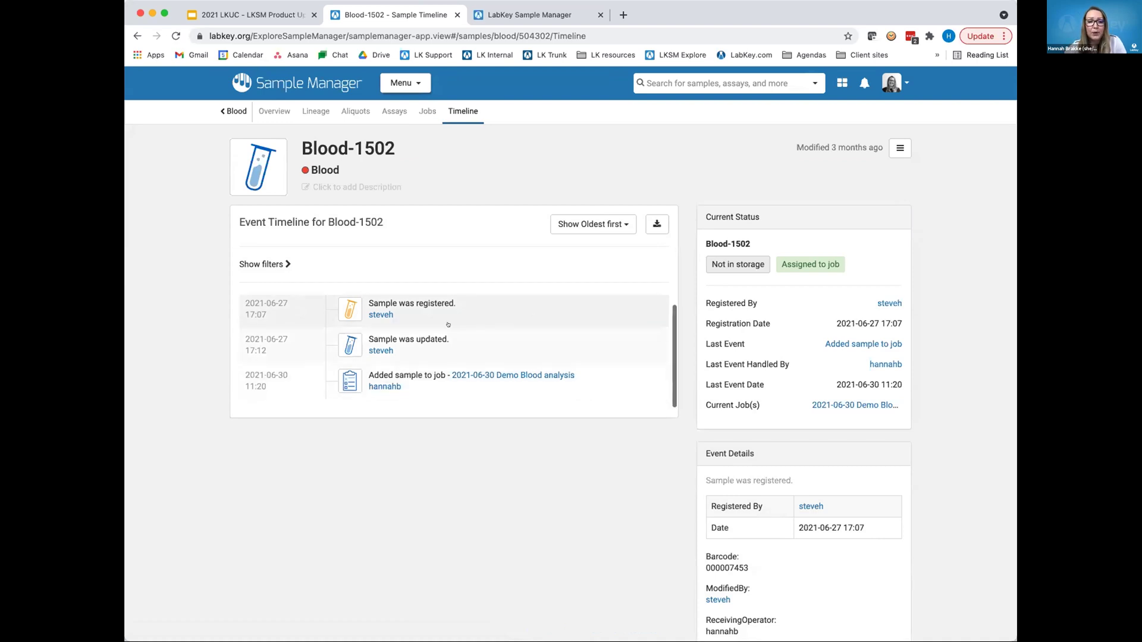
{"action": "left_click", "coordinate": [524, 344]}
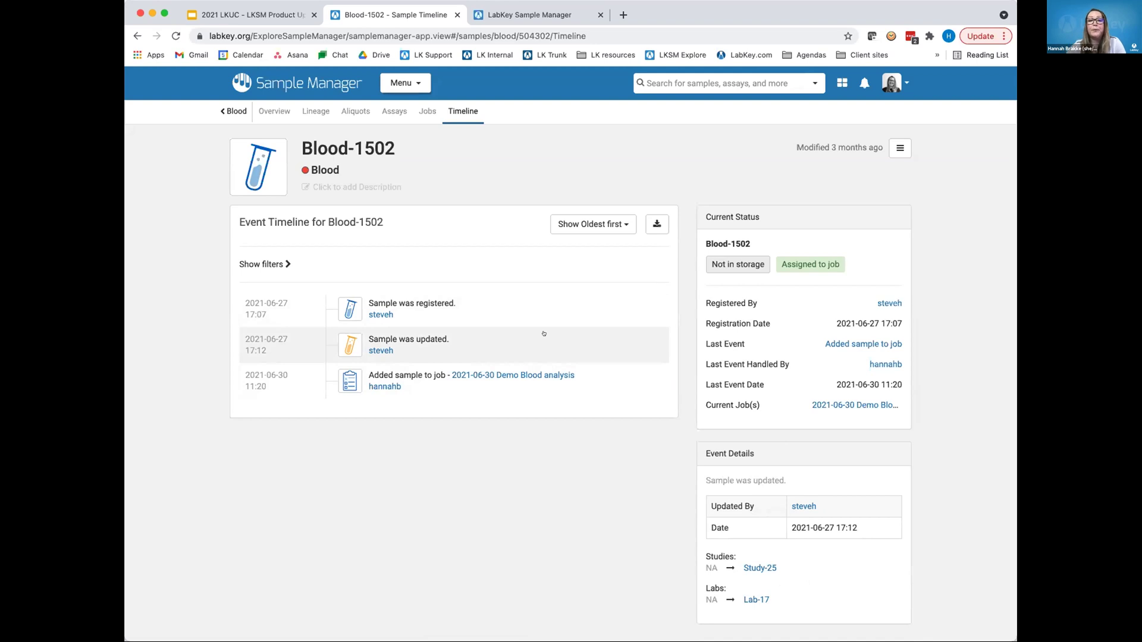
{"action": "left_click", "coordinate": [598, 381]}
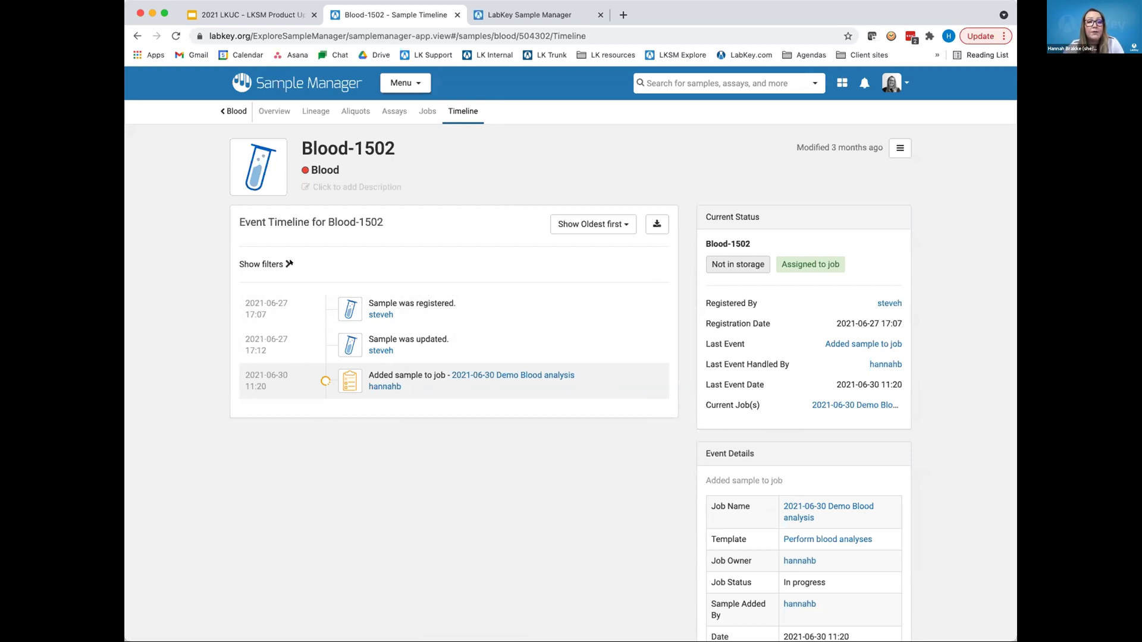
{"action": "left_click", "coordinate": [282, 263]}
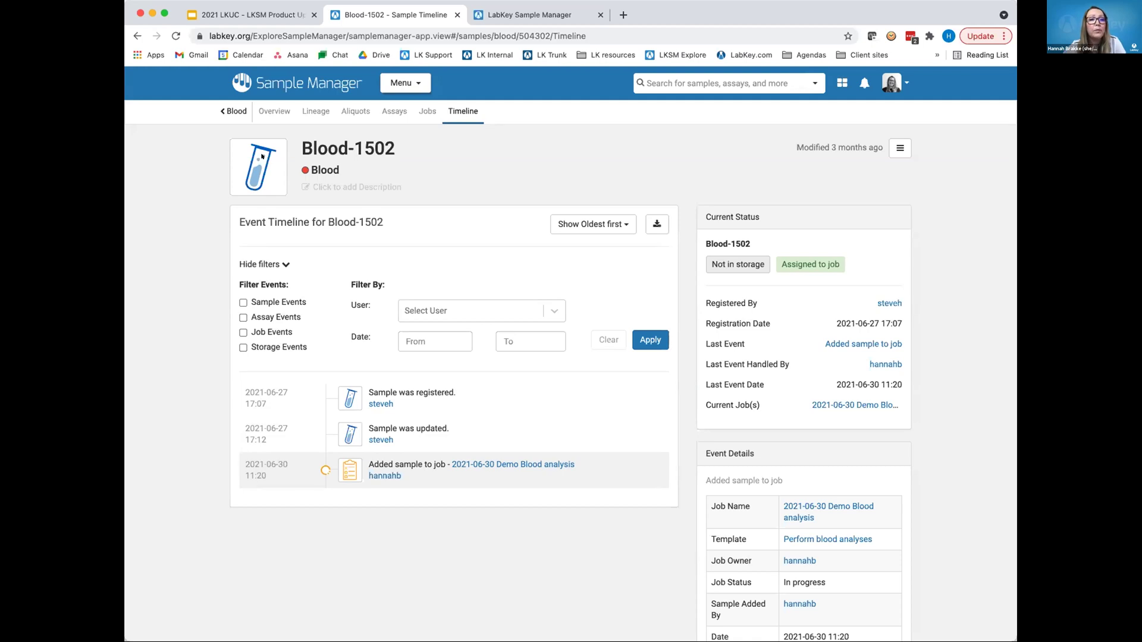
Return to the Blood sample type and start creating new Blood samples from the grid.
{"action": "left_click", "coordinate": [235, 112]}
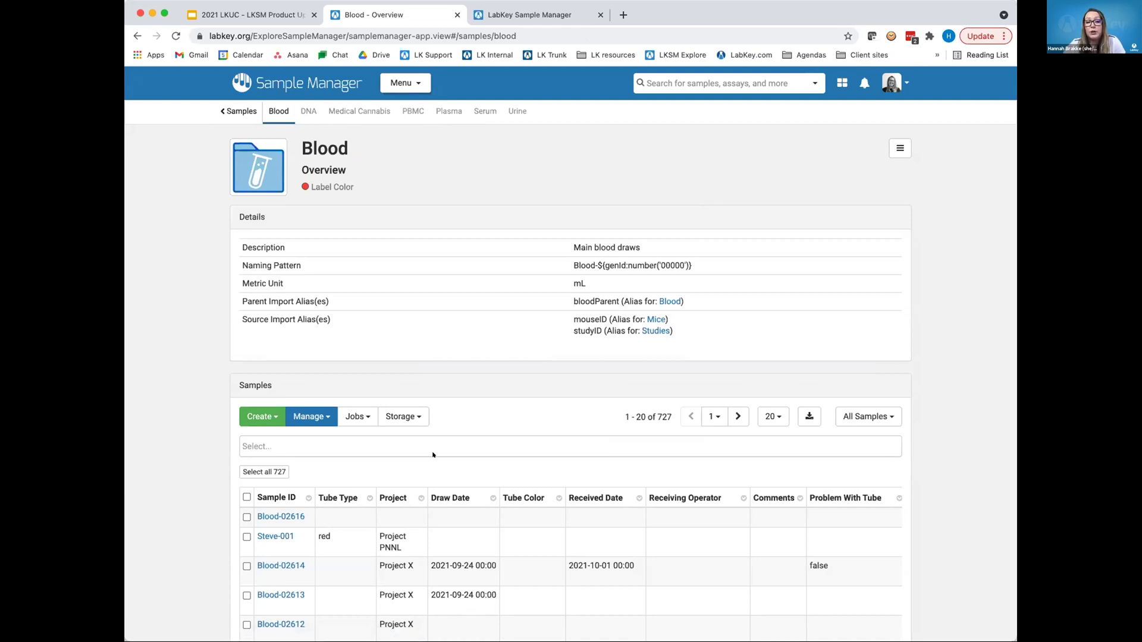
{"action": "scroll", "coordinate": [432, 454], "scroll_direction": "down", "scroll_amount": 1}
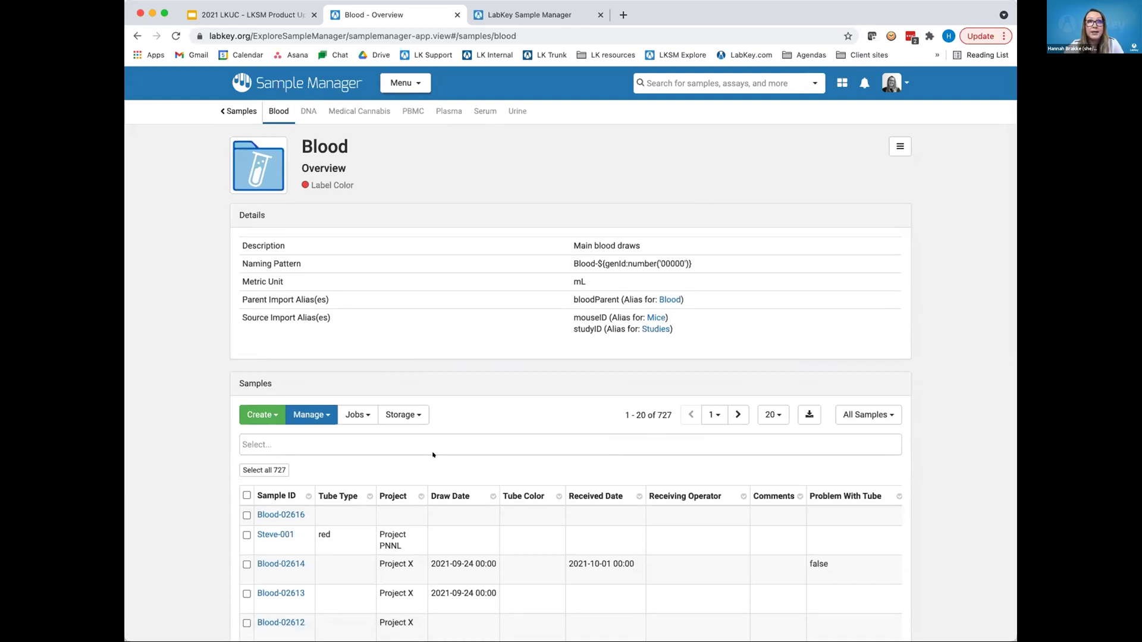
{"action": "left_click", "coordinate": [266, 416]}
{"action": "left_click", "coordinate": [270, 434]}
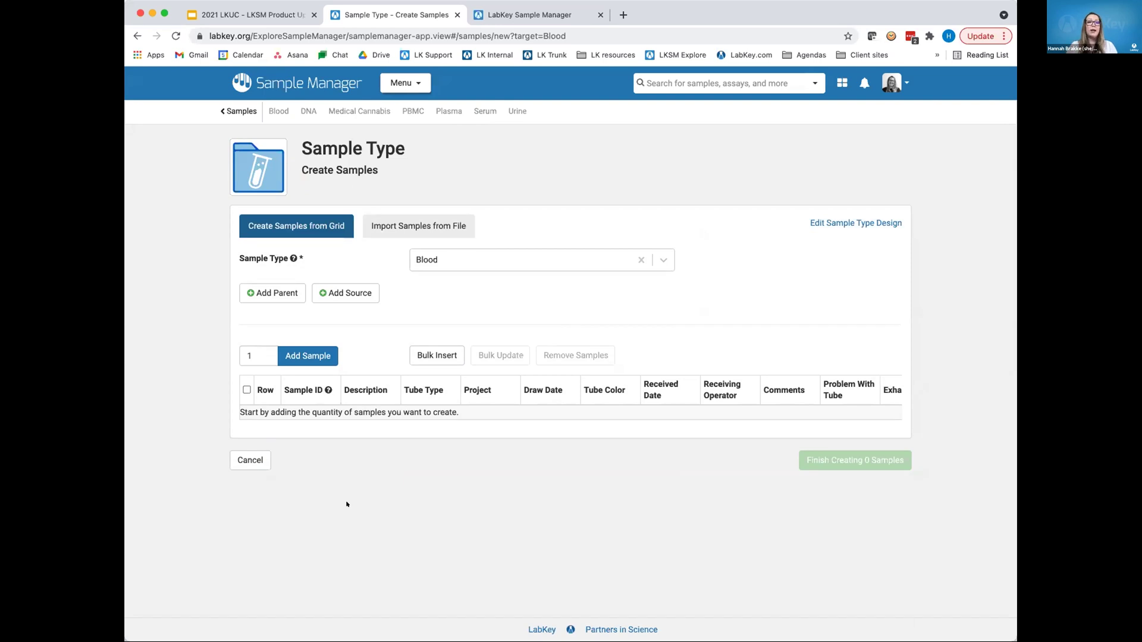
Import new Blood samples from the file LKUC blood samples.xlsx.
{"action": "left_click", "coordinate": [419, 234]}
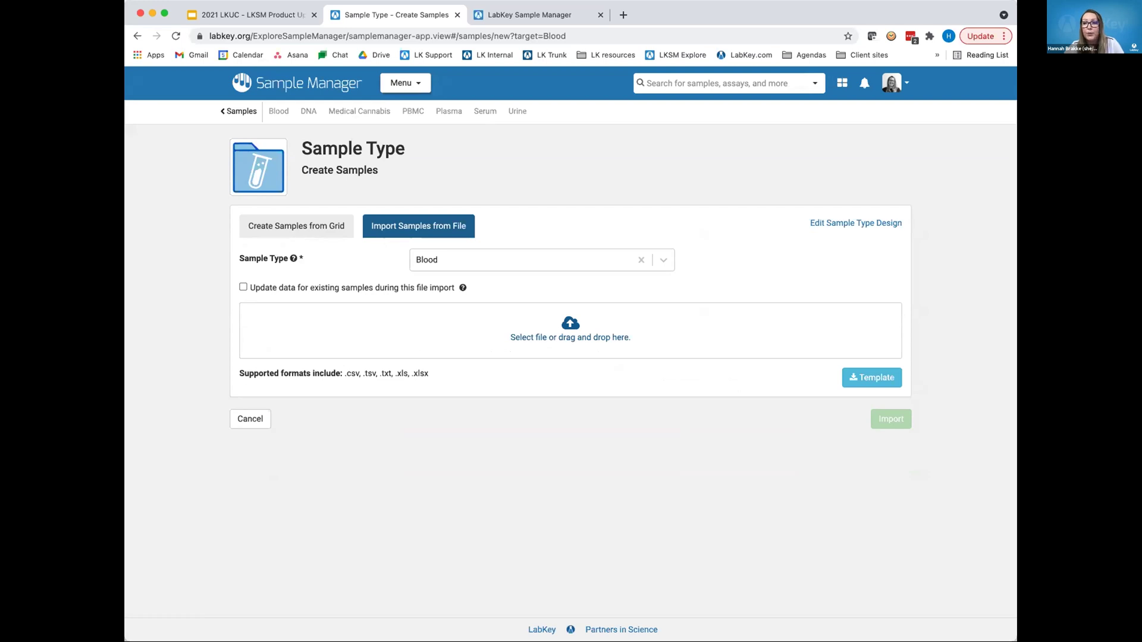
{"action": "left_click_drag", "start_coordinate": [493, 292], "coordinate": [493, 309]}
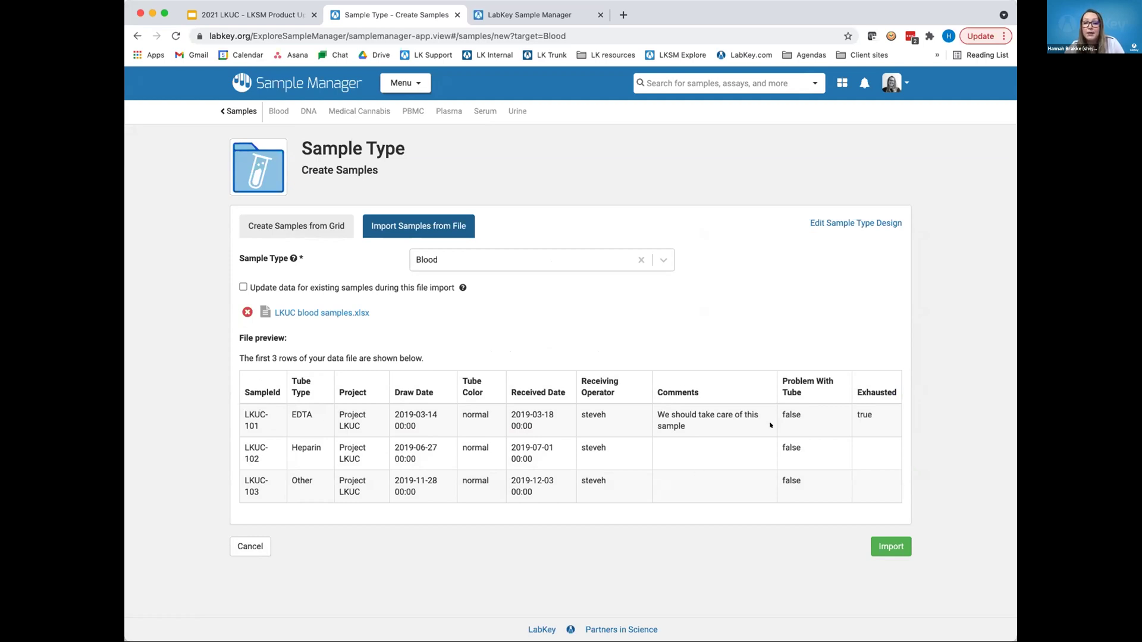
{"action": "left_click", "coordinate": [896, 547]}
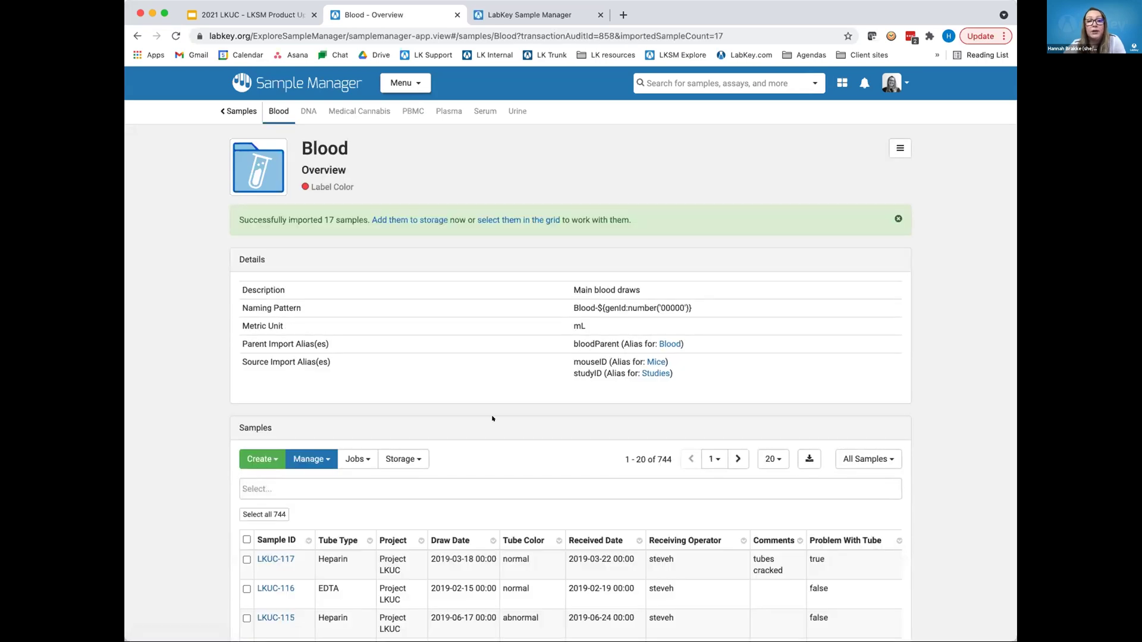
Start adding the imported samples to storage, choosing Blood Box 3 on the Blood Shelf of Freezer -80C.
{"action": "scroll", "coordinate": [493, 422], "scroll_direction": "down", "scroll_amount": 1}
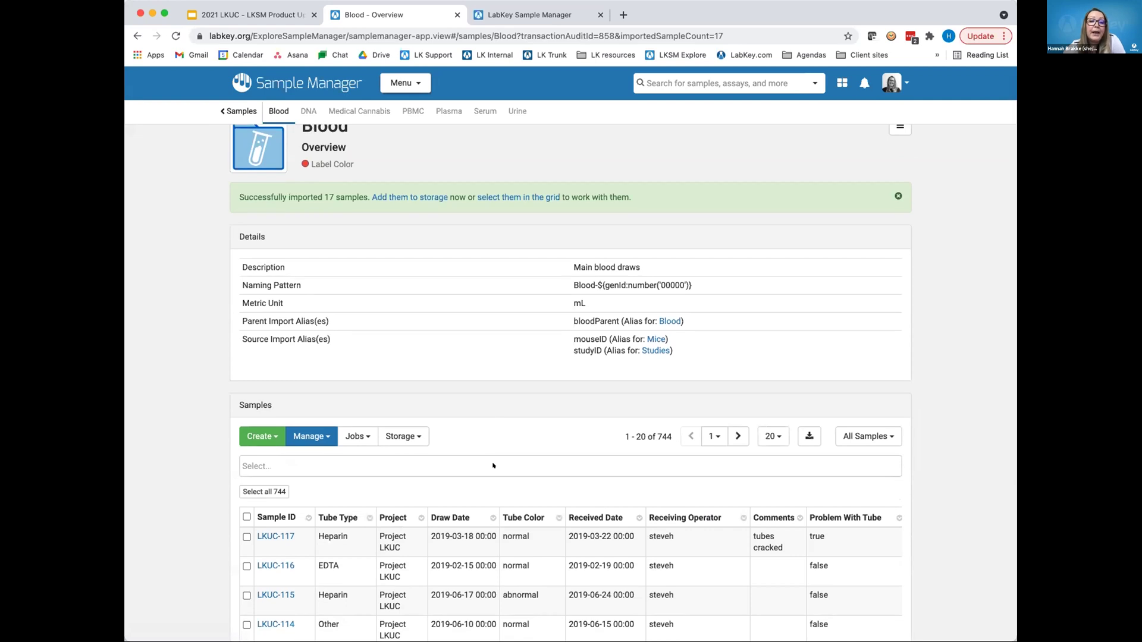
{"action": "scroll", "coordinate": [493, 426], "scroll_direction": "down", "scroll_amount": 2}
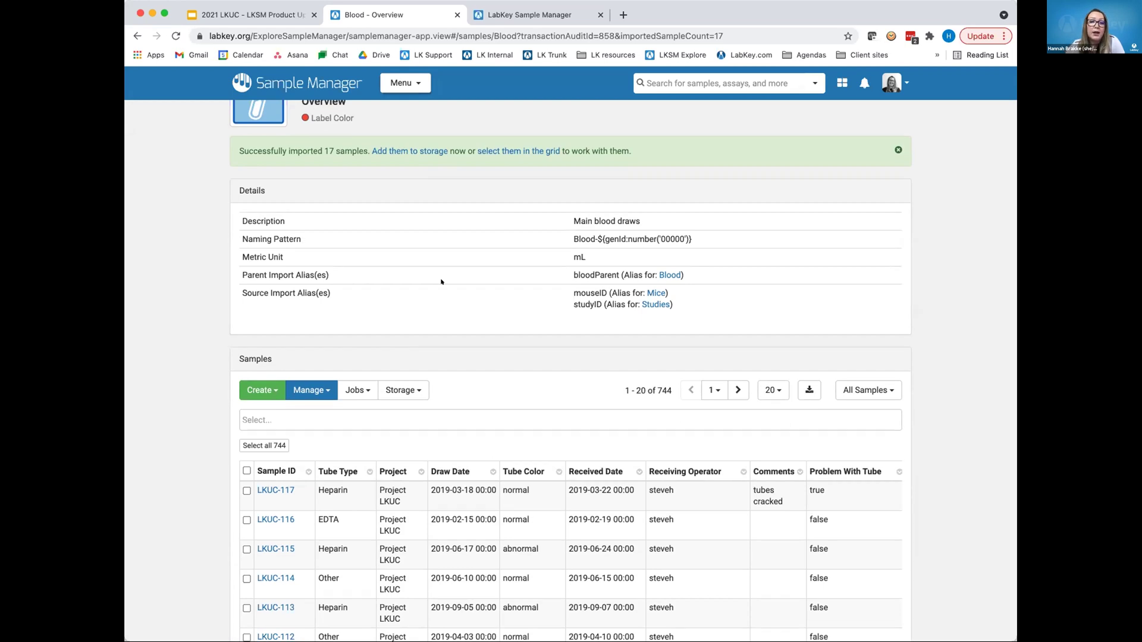
{"action": "left_click", "coordinate": [399, 150]}
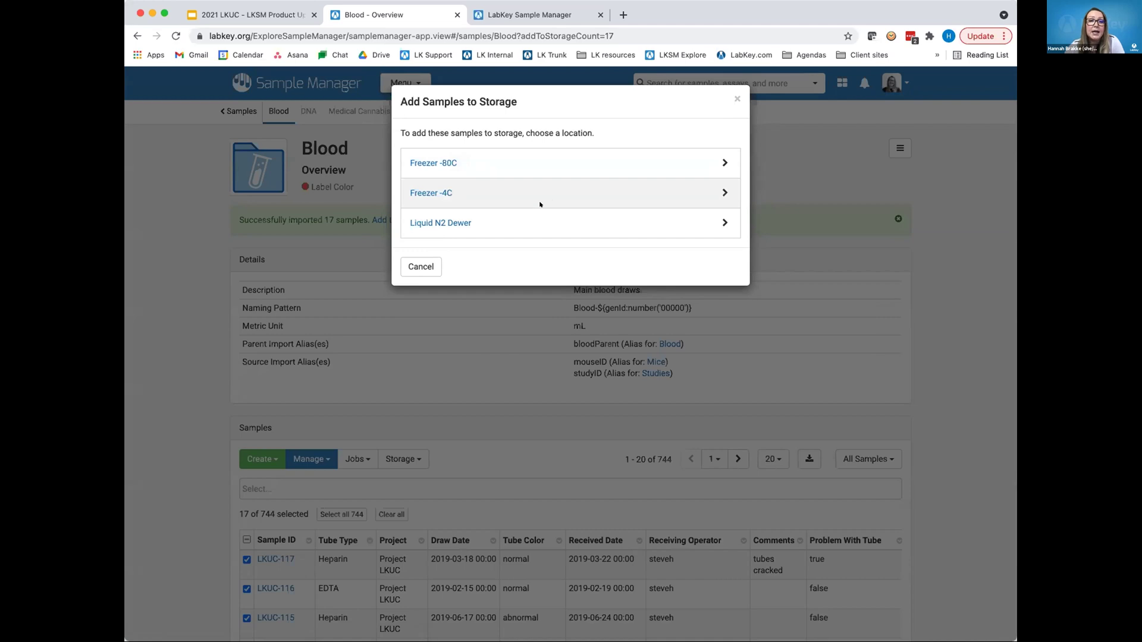
{"action": "left_click", "coordinate": [718, 160]}
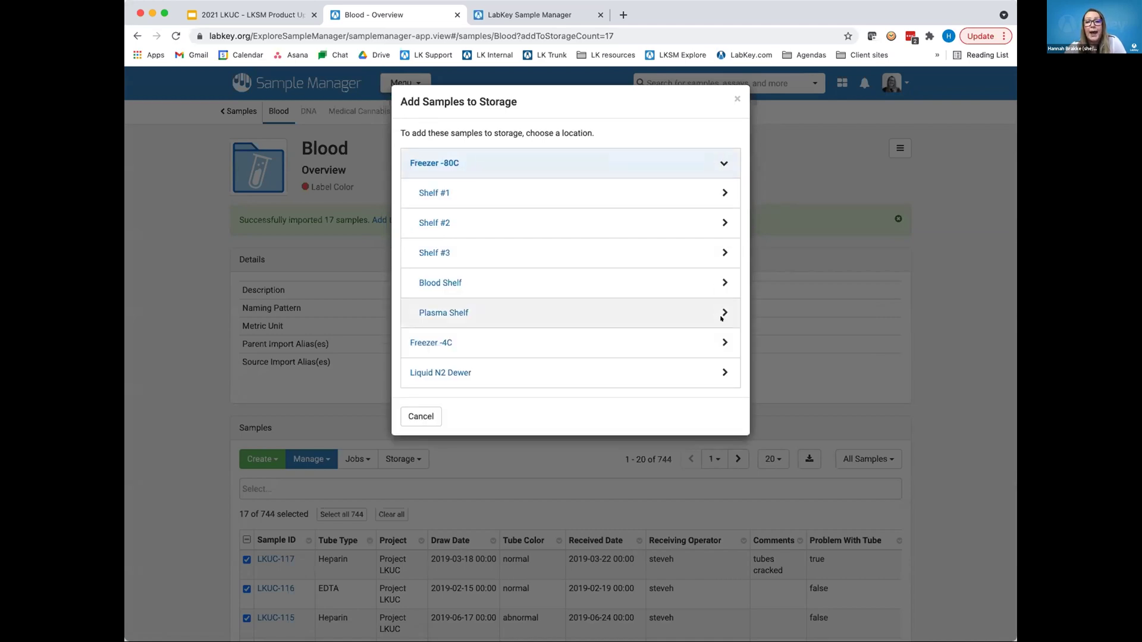
{"action": "left_click", "coordinate": [717, 277]}
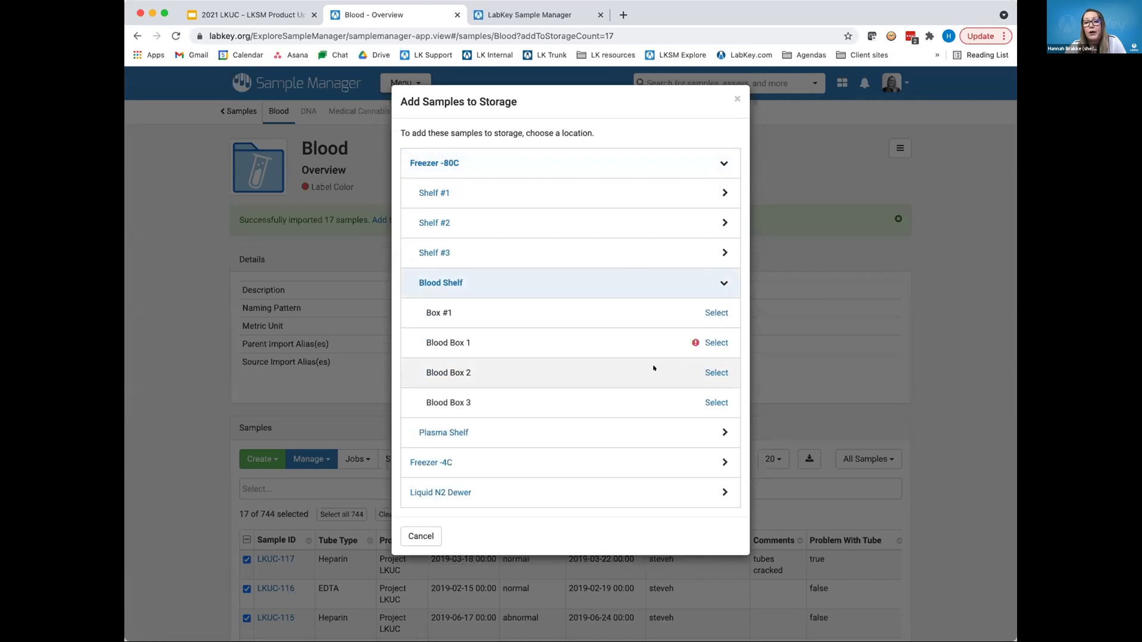
{"action": "mouse_move", "coordinate": [693, 342]}
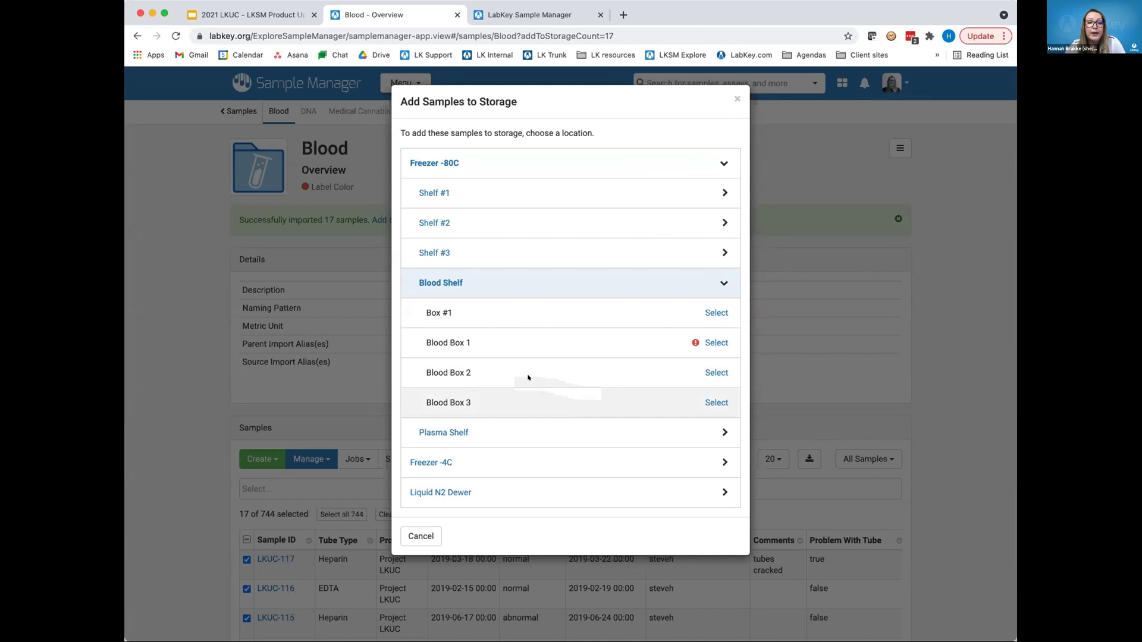
{"action": "left_click", "coordinate": [709, 400]}
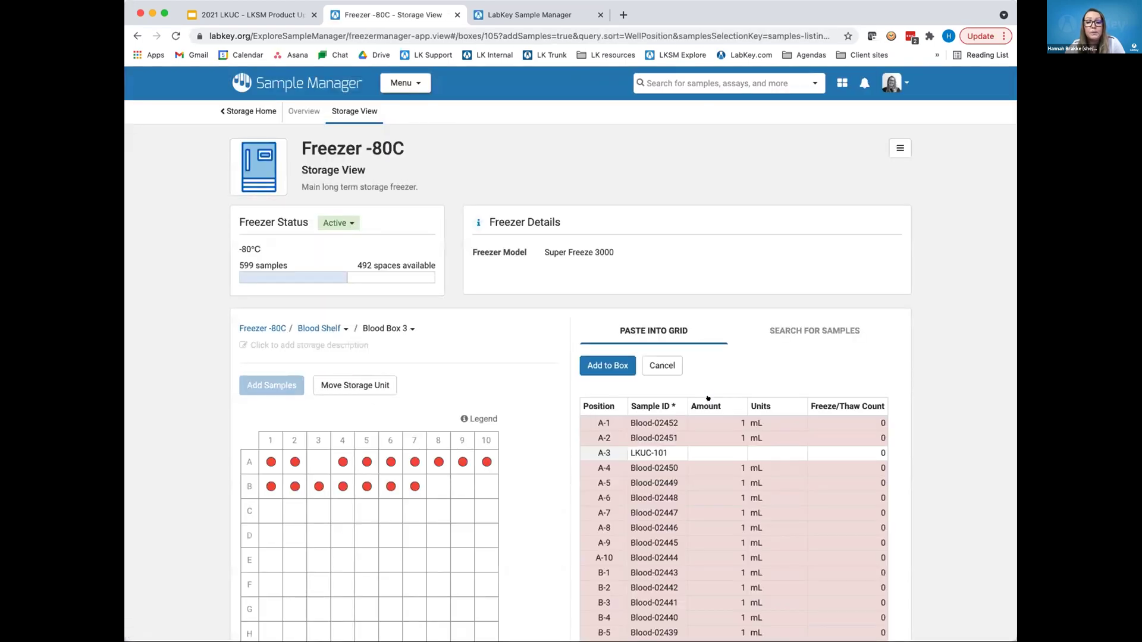
Set the amount to 1 for samples LKUC-102 through LKUC-117 in the storage grid.
{"action": "scroll", "coordinate": [708, 398], "scroll_direction": "down", "scroll_amount": 3}
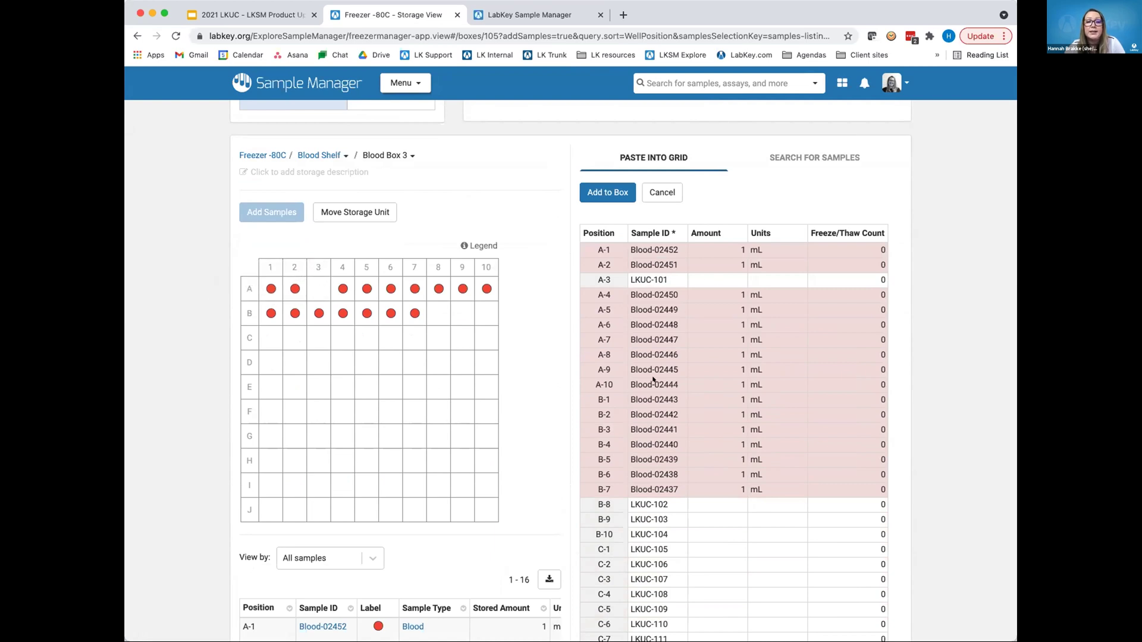
{"action": "scroll", "coordinate": [722, 570], "scroll_direction": "down", "scroll_amount": 5}
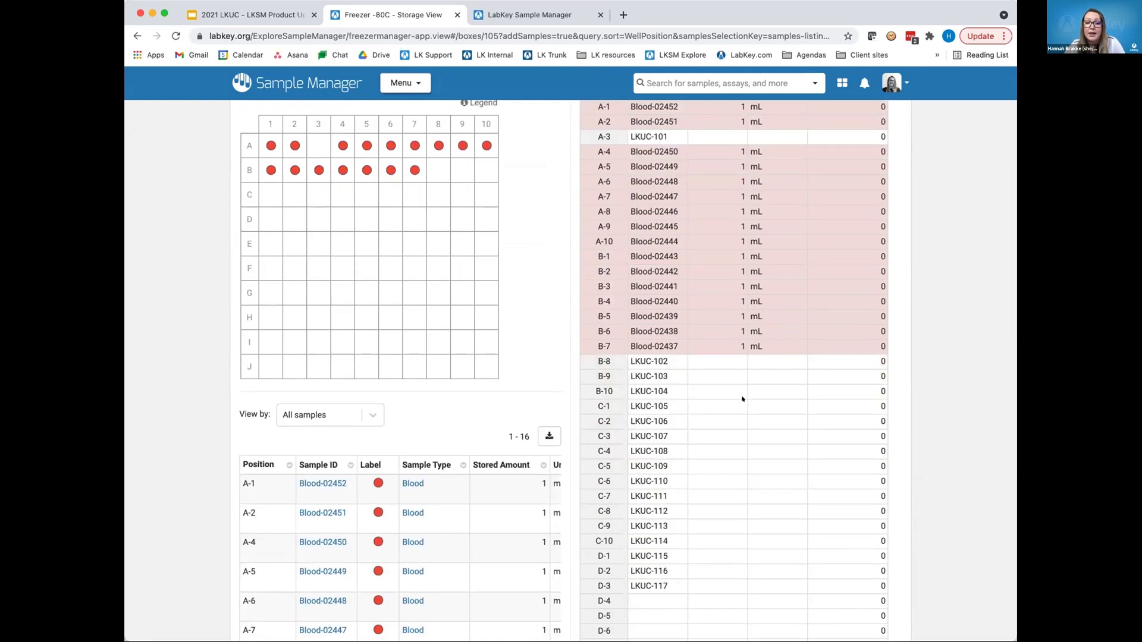
{"action": "left_click", "coordinate": [732, 361]}
{"action": "type", "text": "1"}
{"action": "key", "text": "Return"}
{"action": "left_click", "coordinate": [732, 361]}
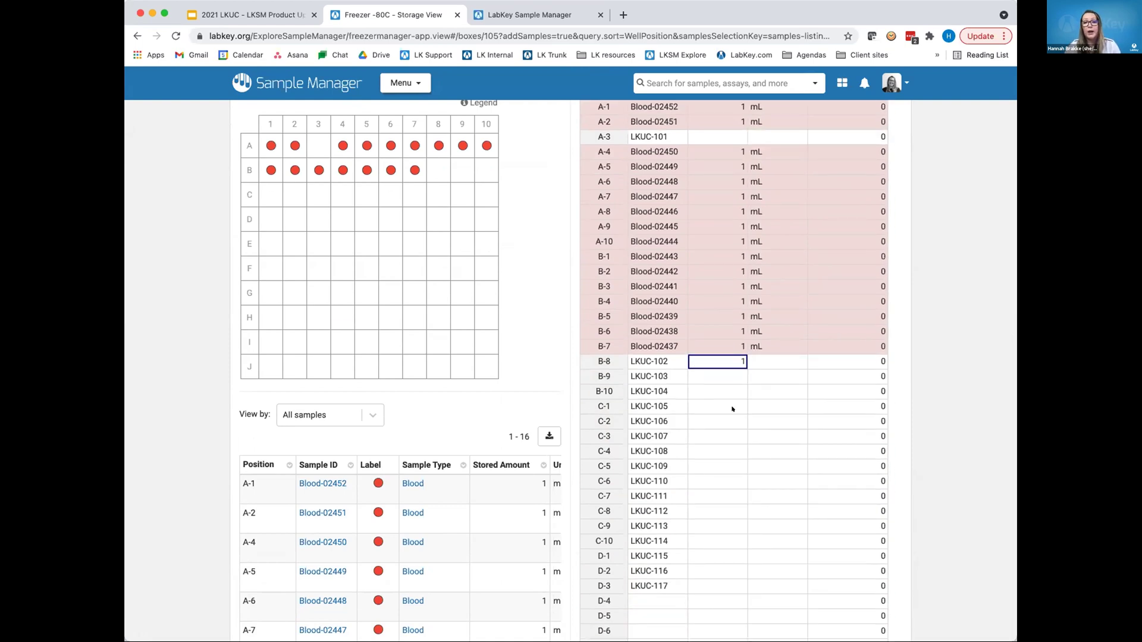
{"action": "left_click", "coordinate": [713, 583], "text": "shift"}
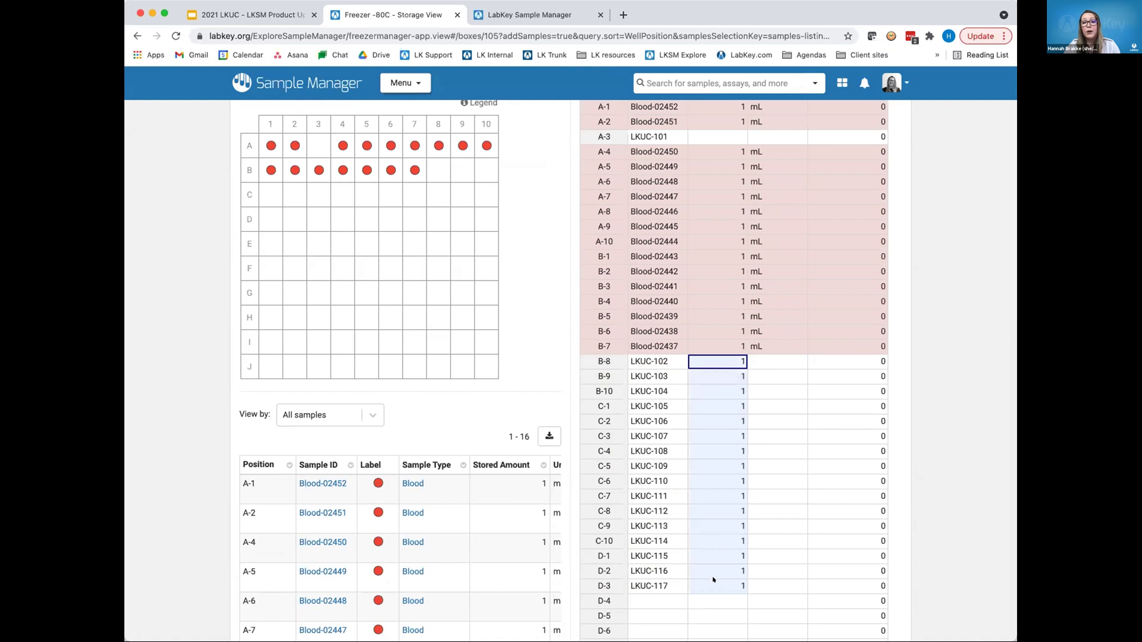
Set the amount of sample LKUC-101 to 1 and add all the listed samples to the box.
{"action": "left_click", "coordinate": [724, 137]}
{"action": "type", "text": "1"}
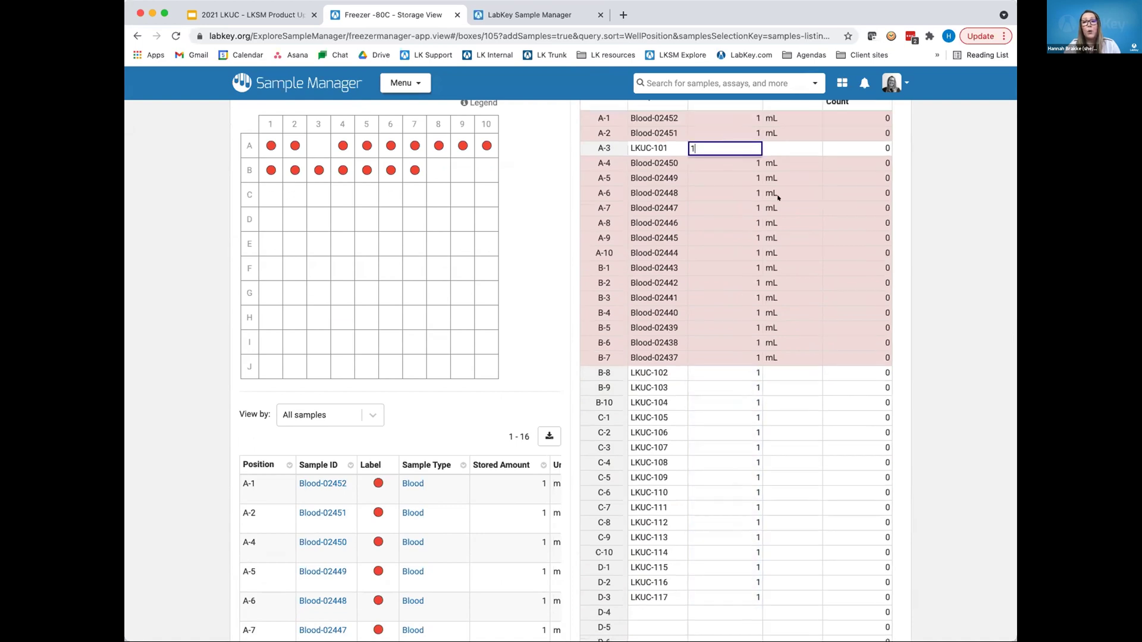
{"action": "key", "text": "Tab"}
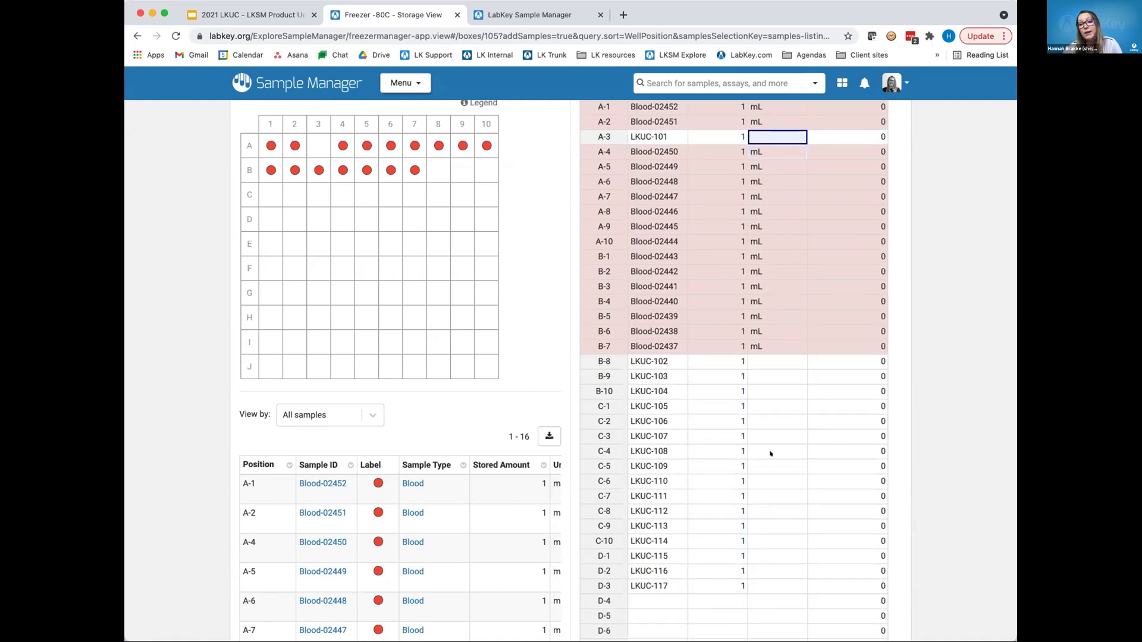
{"action": "scroll", "coordinate": [767, 512], "scroll_direction": "up", "scroll_amount": 3}
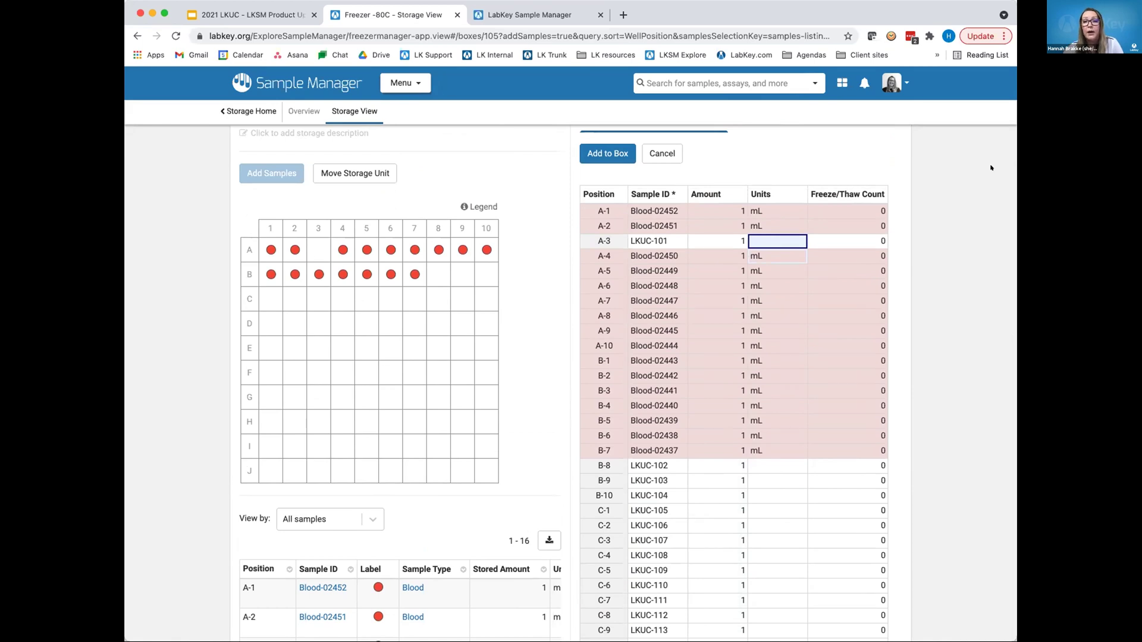
{"action": "left_click", "coordinate": [839, 236]}
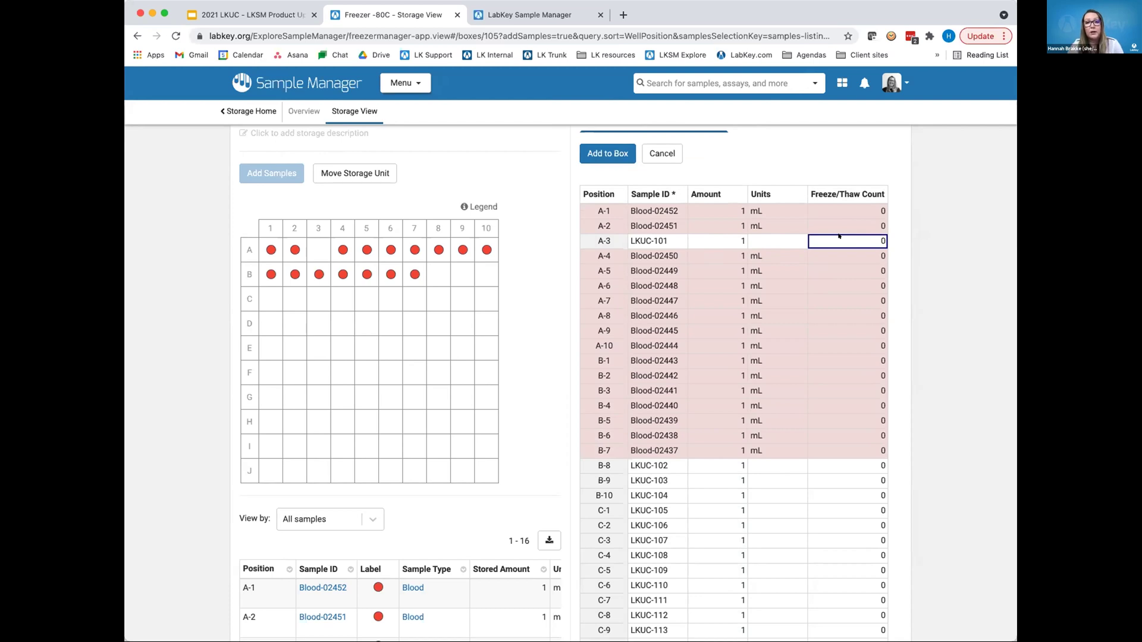
{"action": "left_click", "coordinate": [592, 149]}
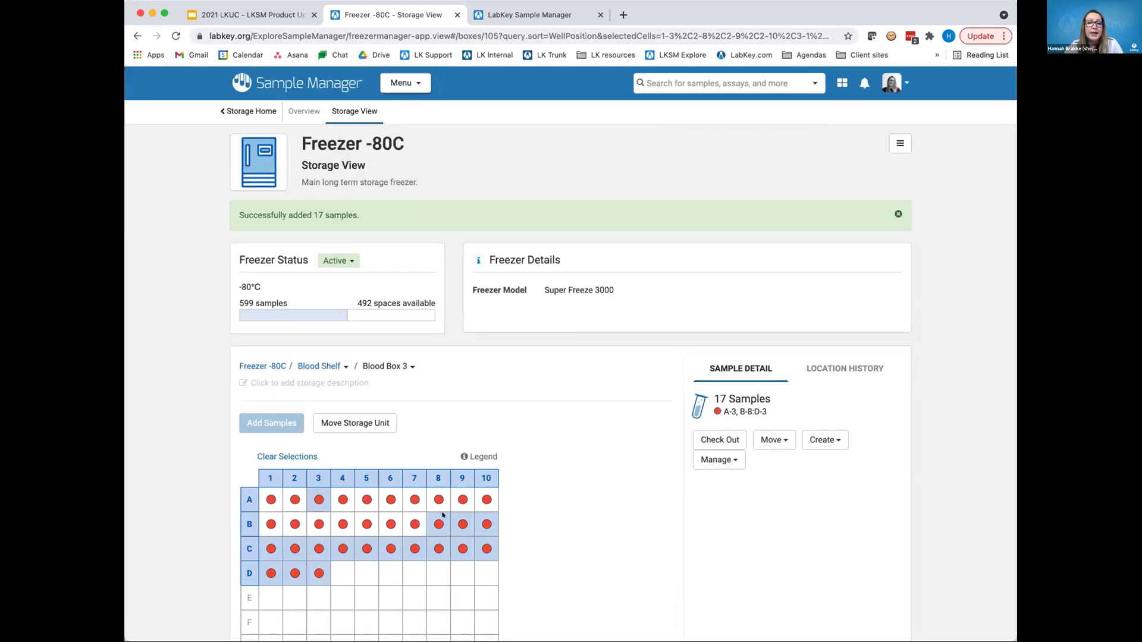
Clear the box selection and review the storage and sample details of LKUC-102 in position B-8.
{"action": "scroll", "coordinate": [509, 419], "scroll_direction": "down", "scroll_amount": 3}
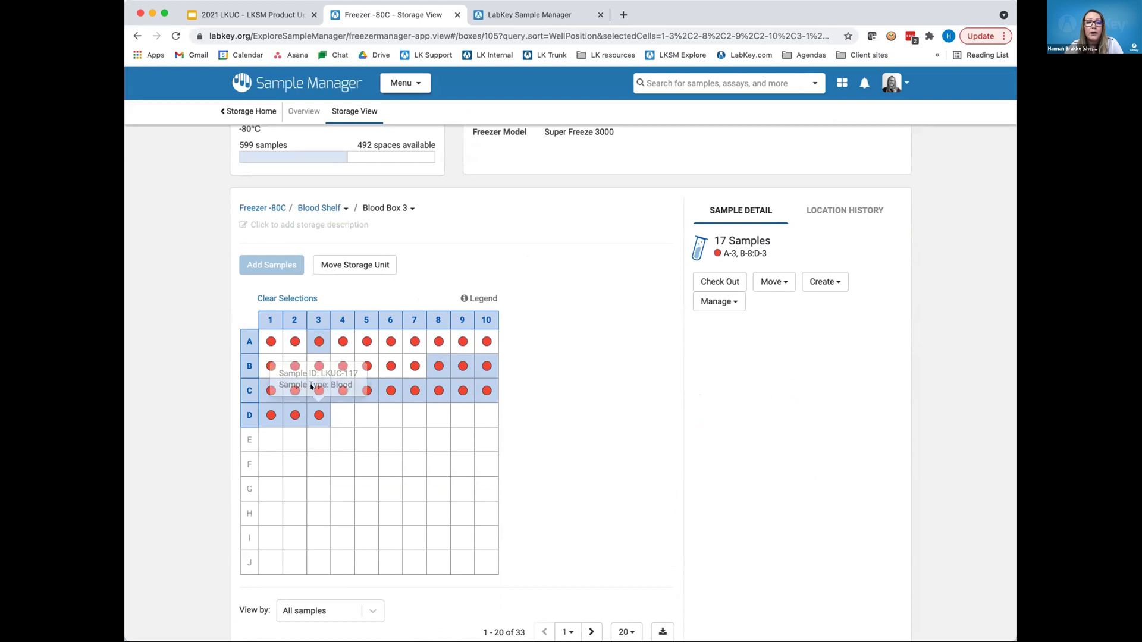
{"action": "left_click", "coordinate": [294, 298]}
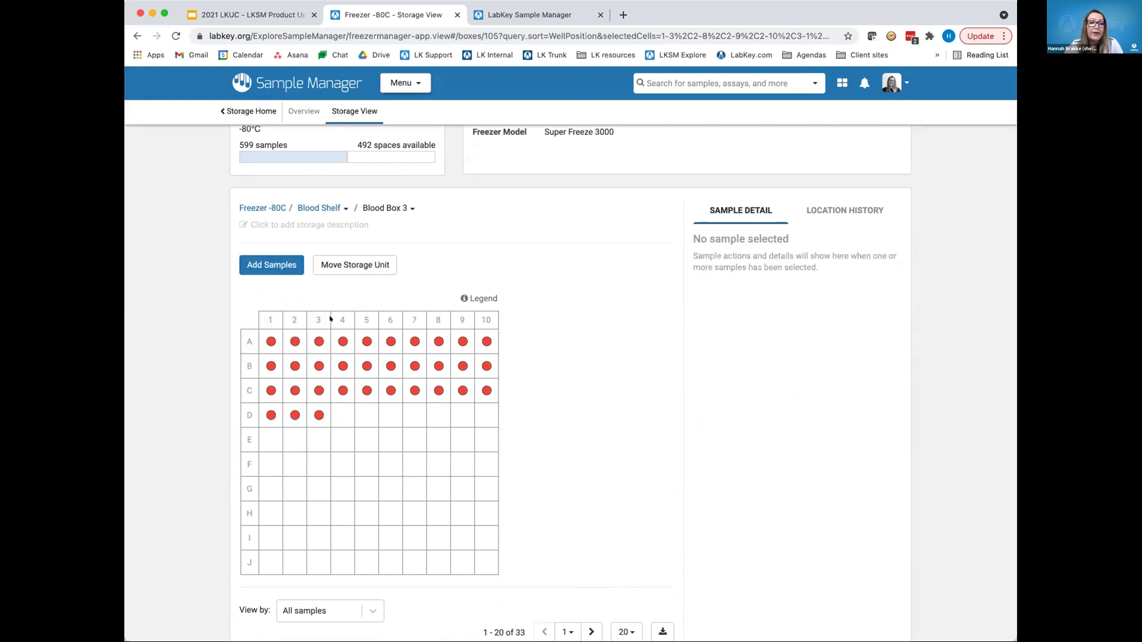
{"action": "left_click", "coordinate": [441, 367]}
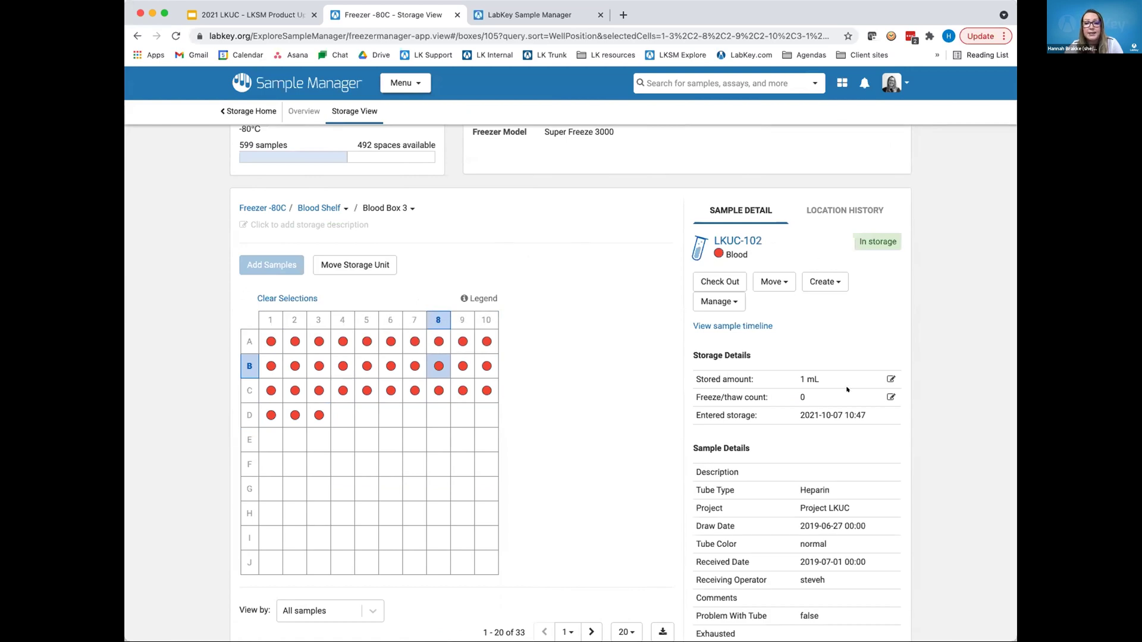
{"action": "scroll", "coordinate": [874, 540], "scroll_direction": "down", "scroll_amount": 1}
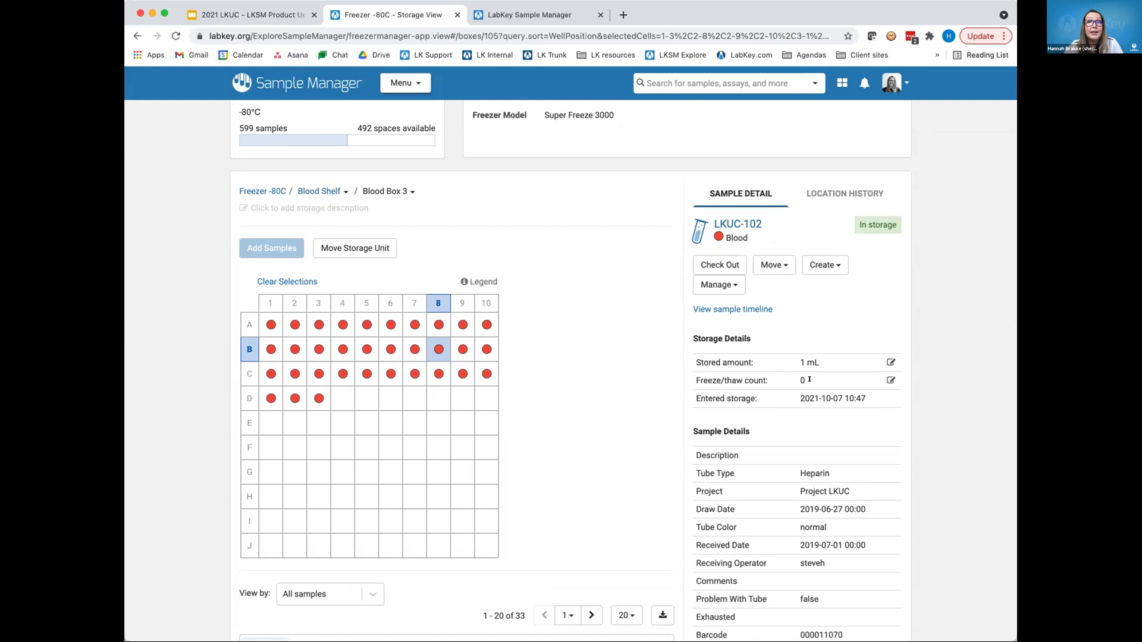
{"action": "scroll", "coordinate": [825, 503], "scroll_direction": "down", "scroll_amount": 1}
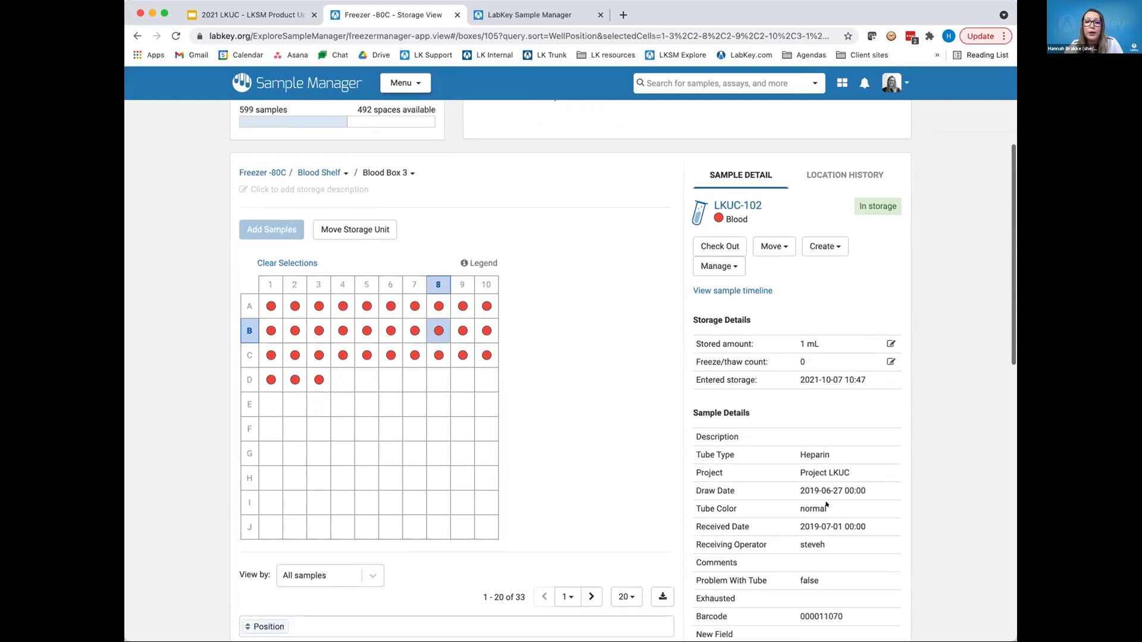
Check out sample LKUC-102 with the comment "For demo" and clear the box selection.
{"action": "left_click", "coordinate": [713, 239]}
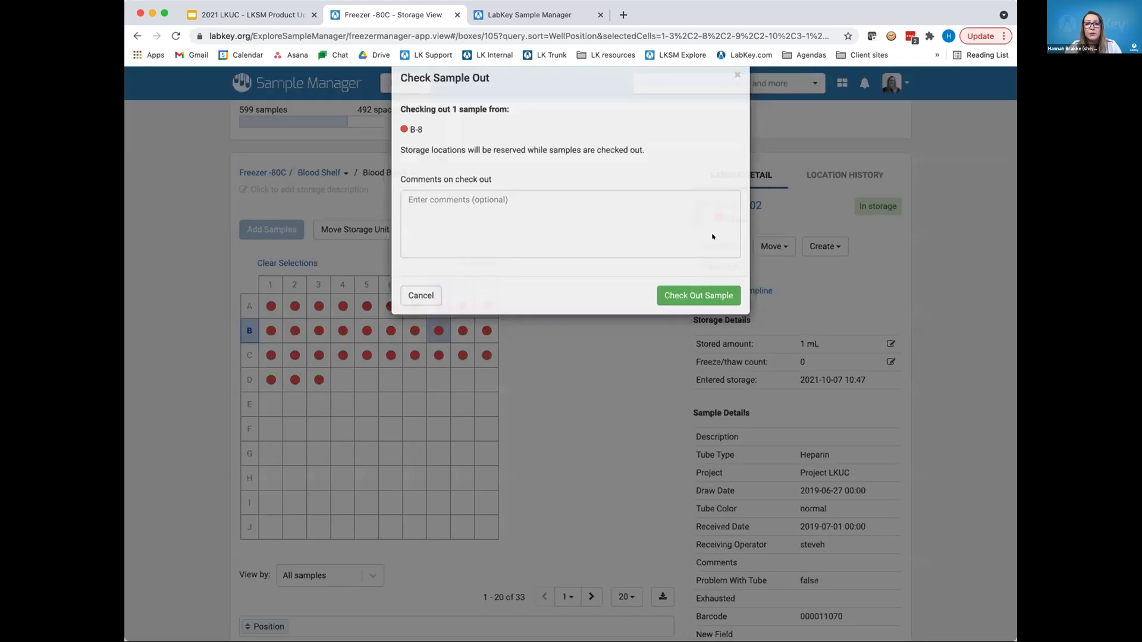
{"action": "left_click", "coordinate": [652, 252]}
{"action": "type", "text": "For demo"}
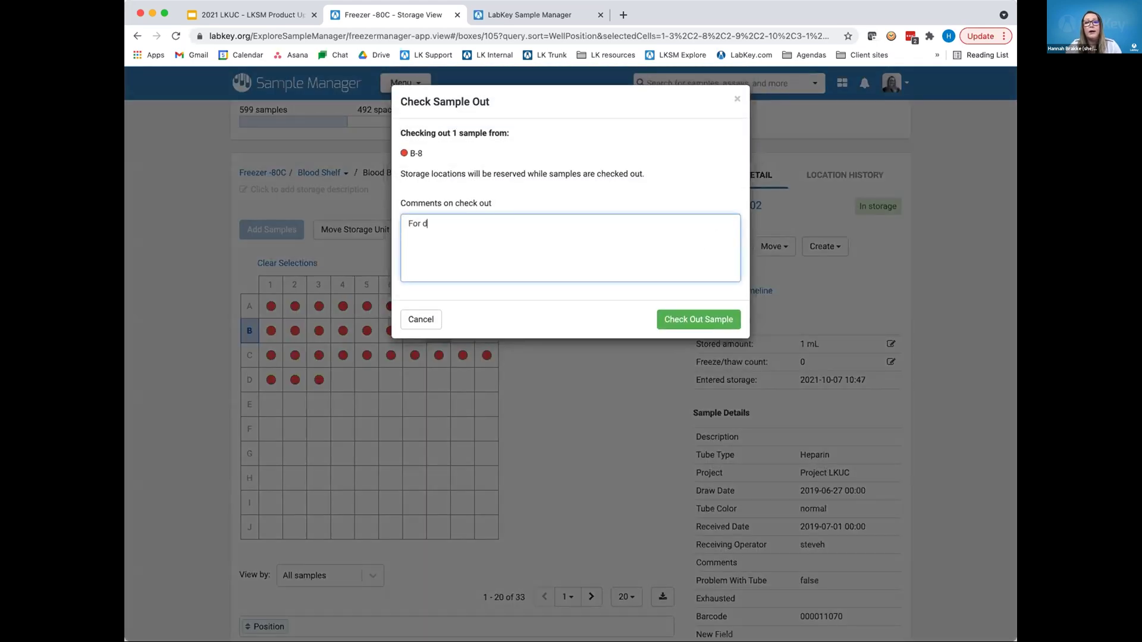
{"action": "left_click", "coordinate": [701, 327]}
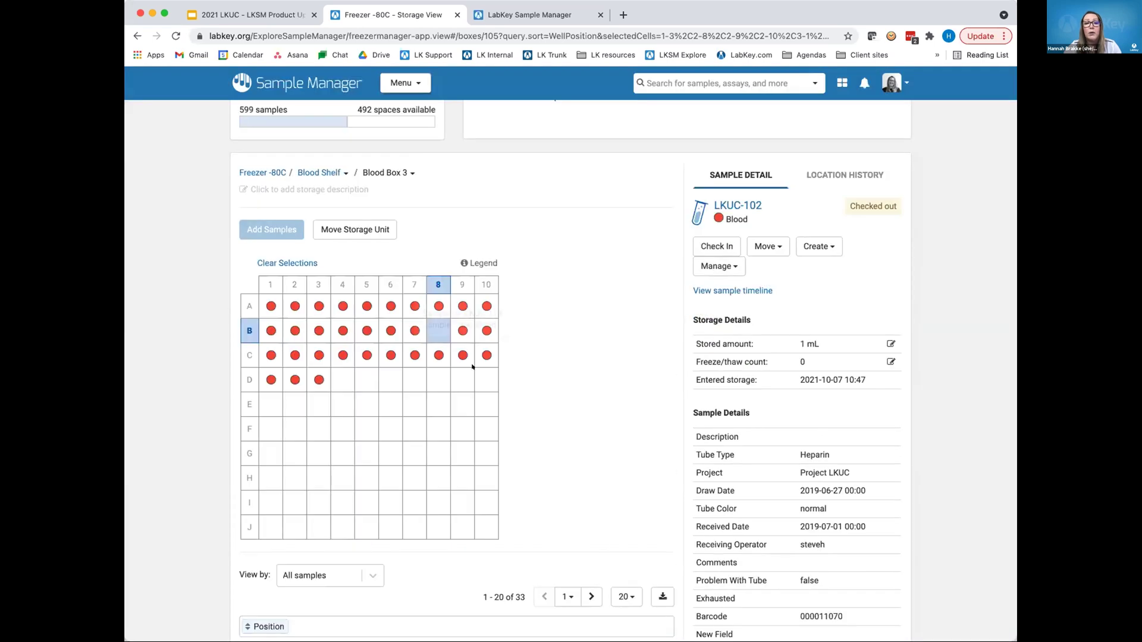
{"action": "left_click", "coordinate": [286, 262]}
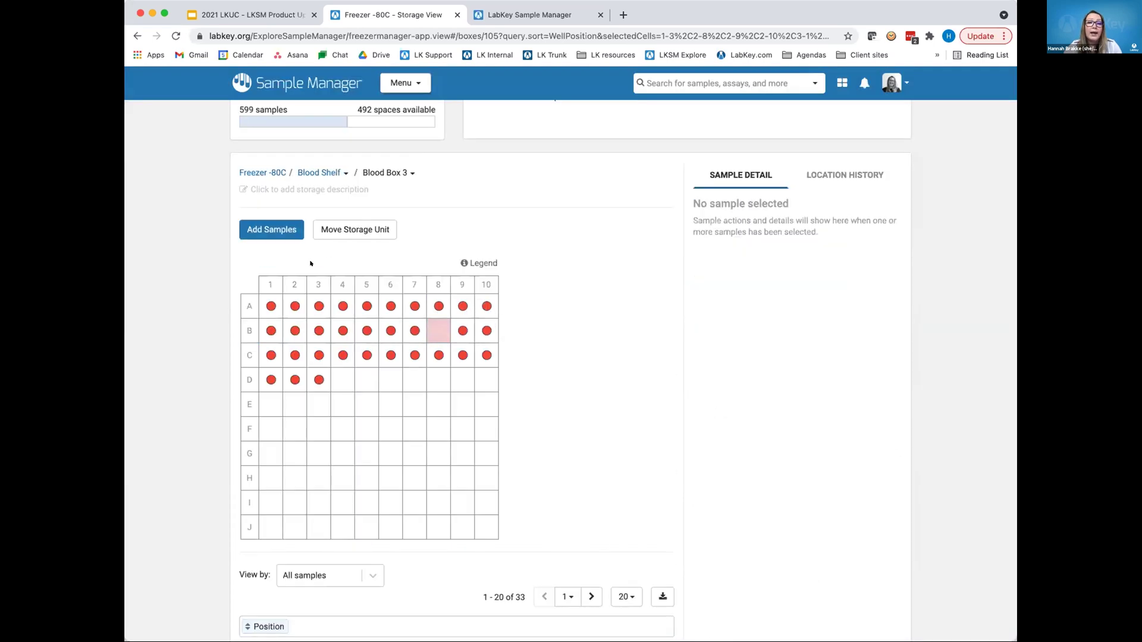
Start checking in sample LKUC-102 at position B-8 and set the amount used during checkout to 200 uL.
{"action": "left_click", "coordinate": [427, 331]}
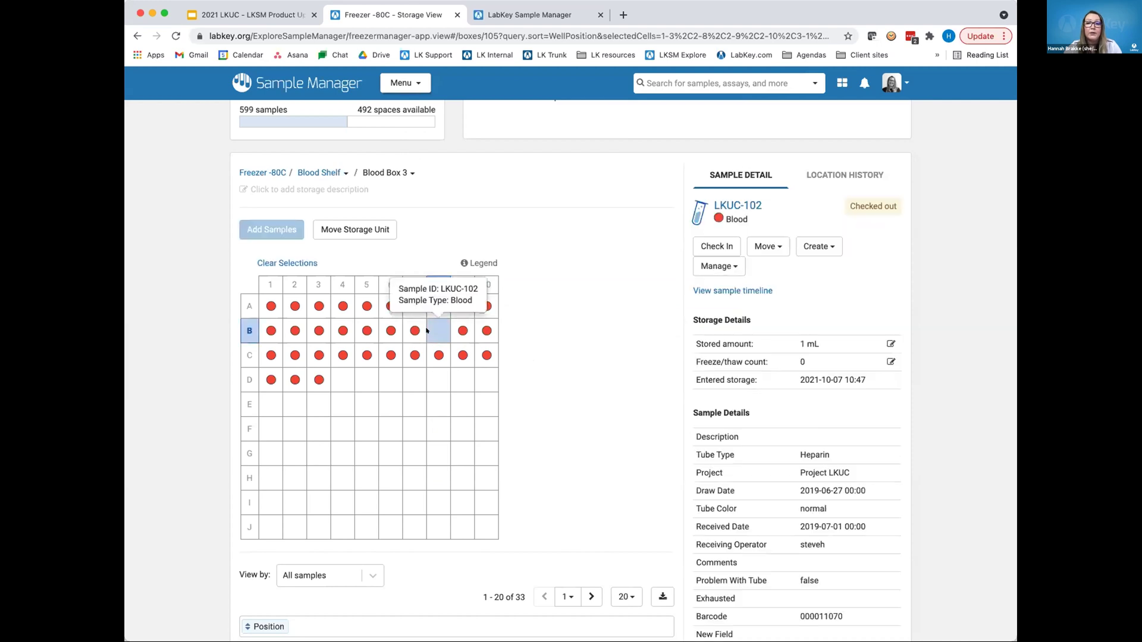
{"action": "left_click", "coordinate": [717, 246]}
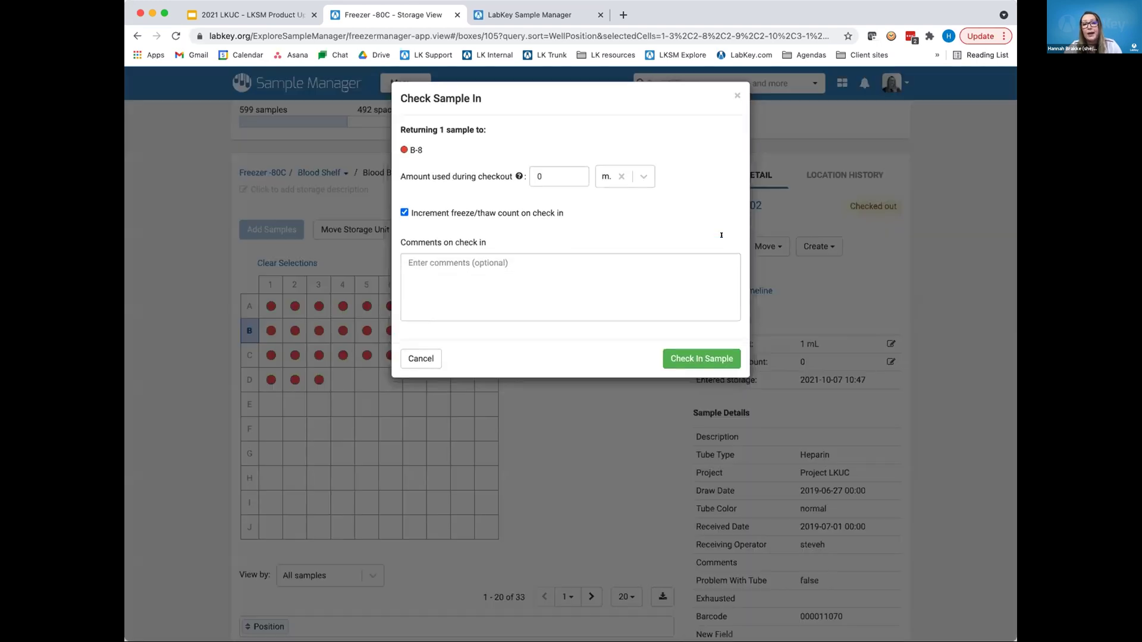
{"action": "double_click", "coordinate": [548, 174]}
{"action": "type", "text": "200"}
{"action": "left_click", "coordinate": [607, 218]}
{"action": "key", "text": "BackSpace"}
{"action": "left_click", "coordinate": [633, 219]}
{"action": "left_click", "coordinate": [614, 264]}
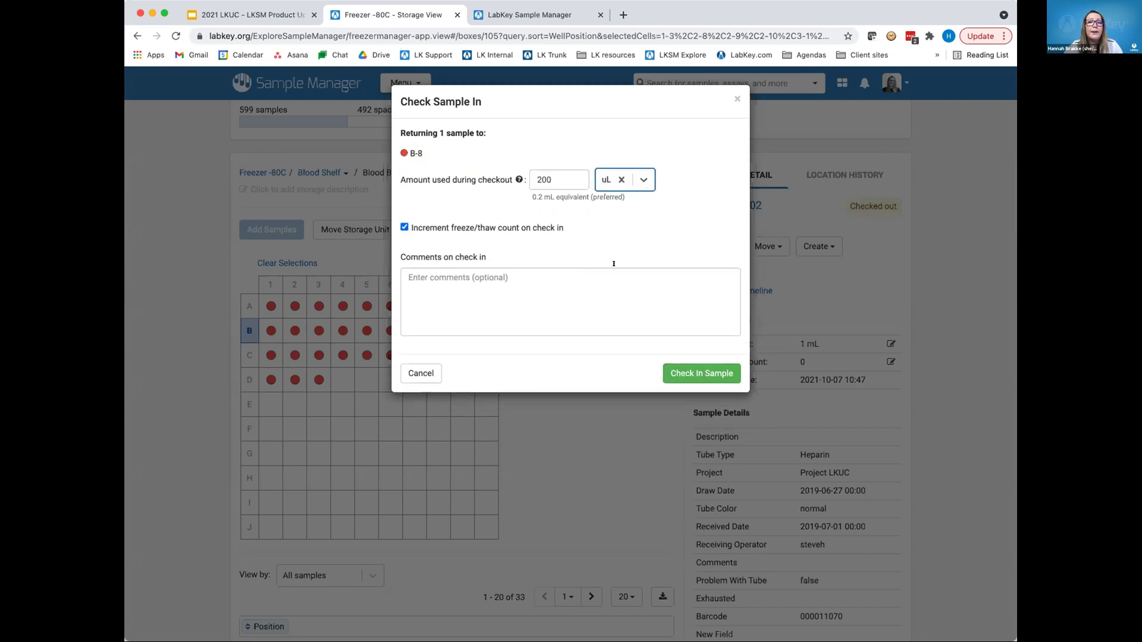
Add the check-in comment "For my demo assay" and check the sample in.
{"action": "left_click", "coordinate": [527, 299]}
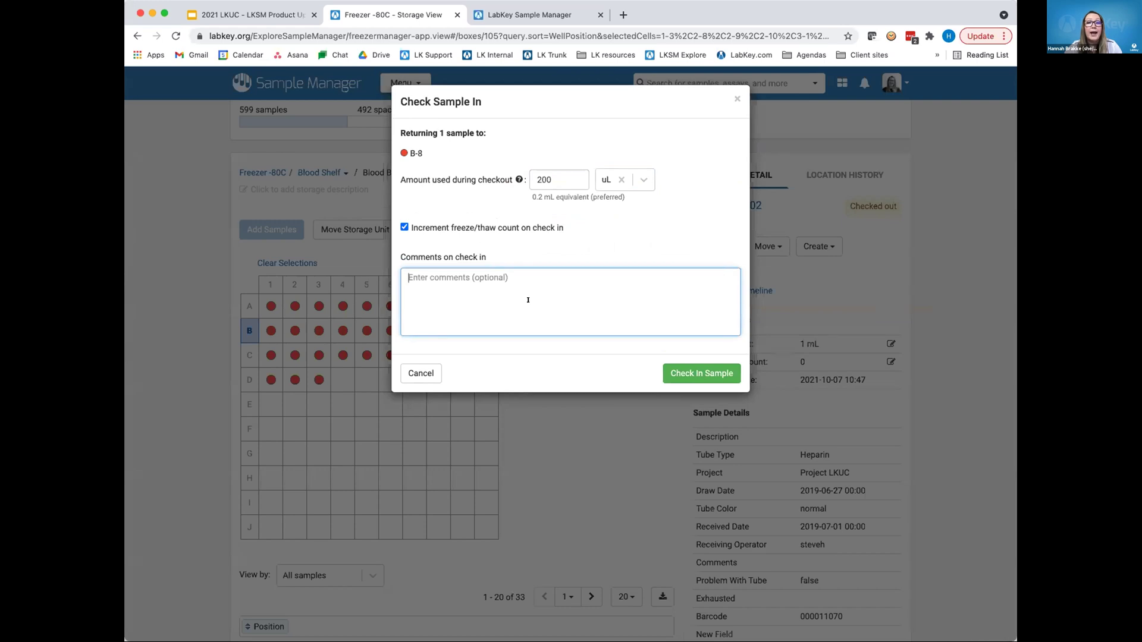
{"action": "type", "text": "For my de"}
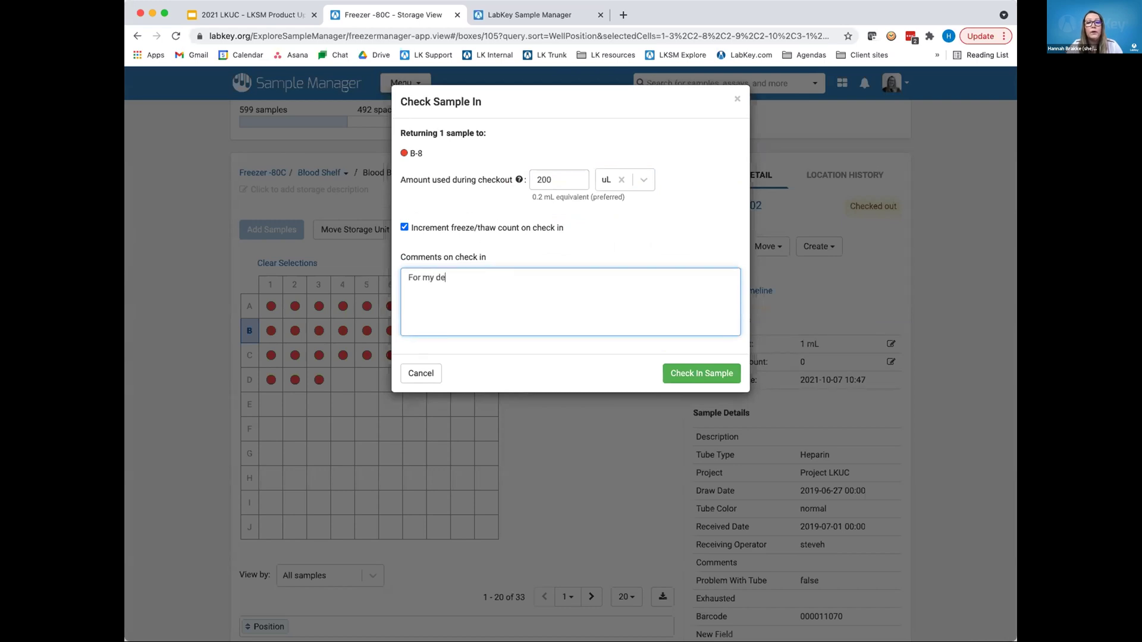
{"action": "type", "text": "mo assay"}
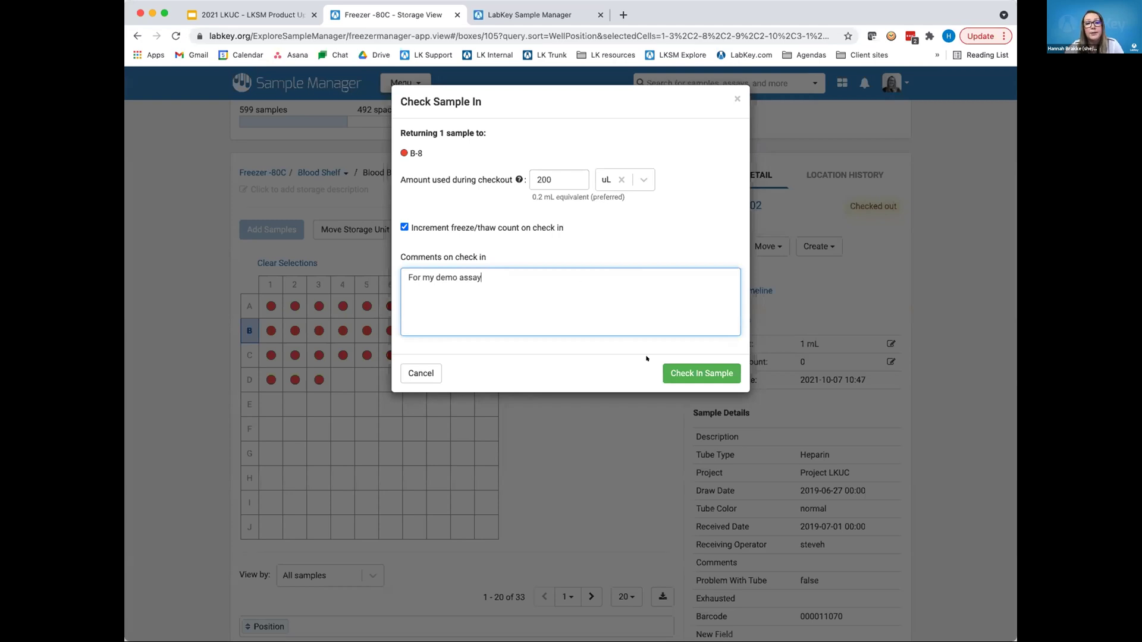
{"action": "left_click", "coordinate": [714, 373]}
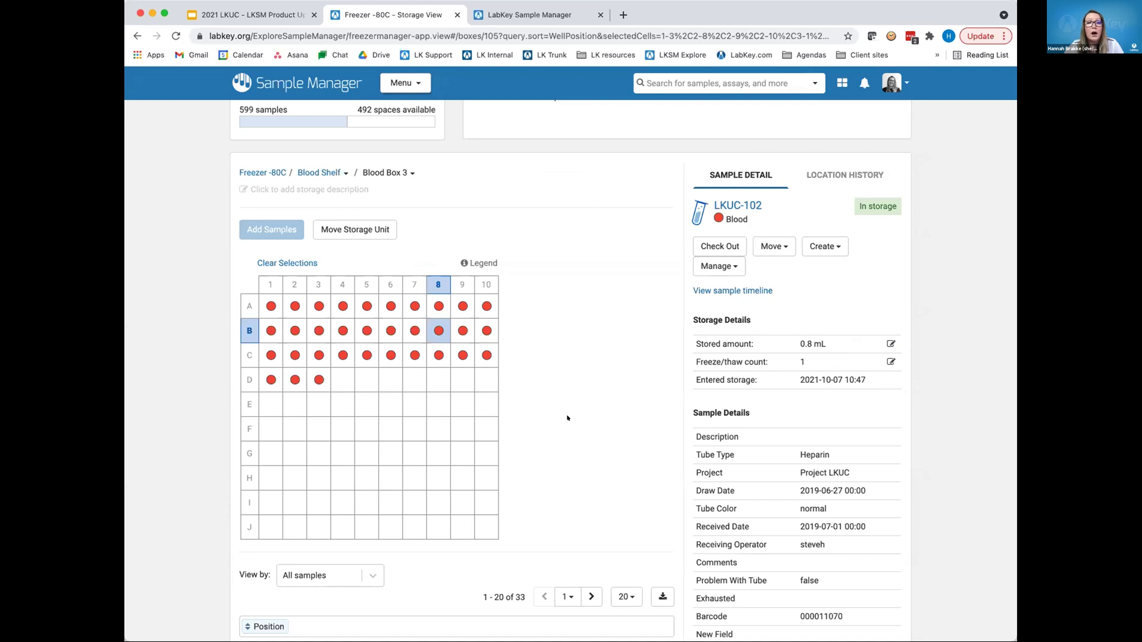
Review the stored amount, freeze/thaw count, storage status and location columns of the sample list for Blood Box 3.
{"action": "scroll", "coordinate": [567, 418], "scroll_direction": "down", "scroll_amount": 5}
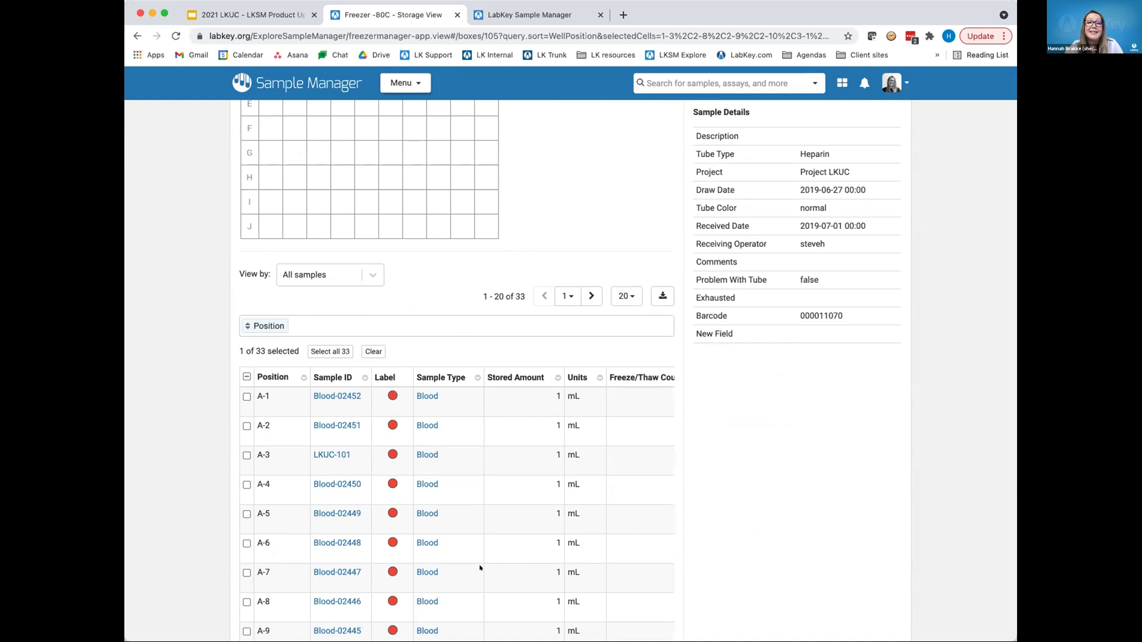
{"action": "scroll", "coordinate": [480, 568], "scroll_direction": "down", "scroll_amount": 2}
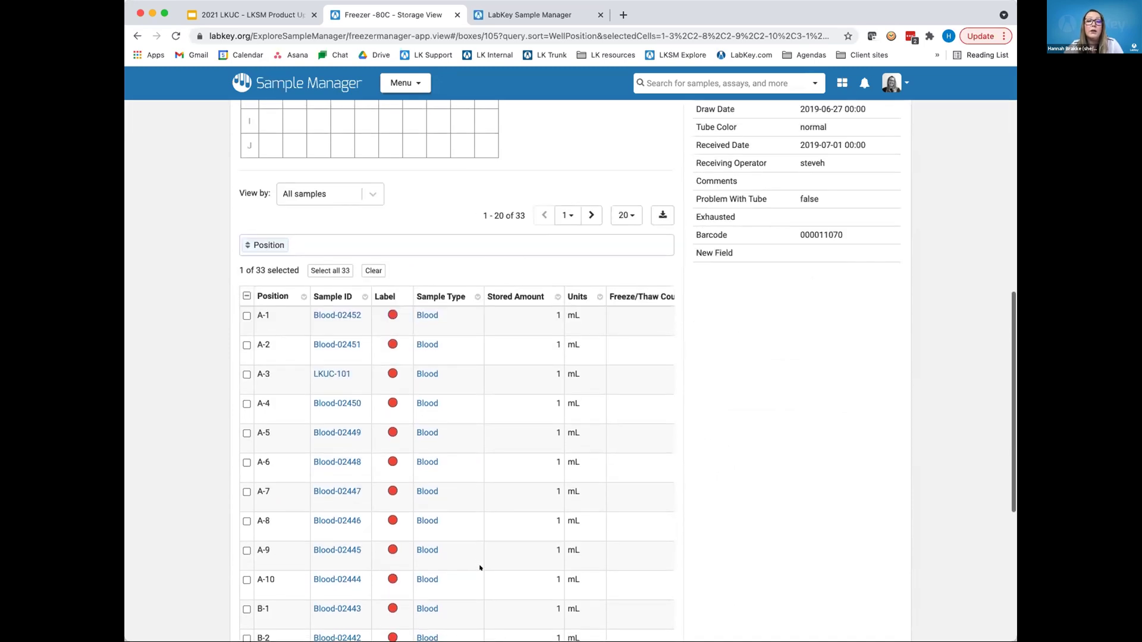
{"action": "scroll", "coordinate": [540, 495], "scroll_direction": "right", "scroll_amount": 5}
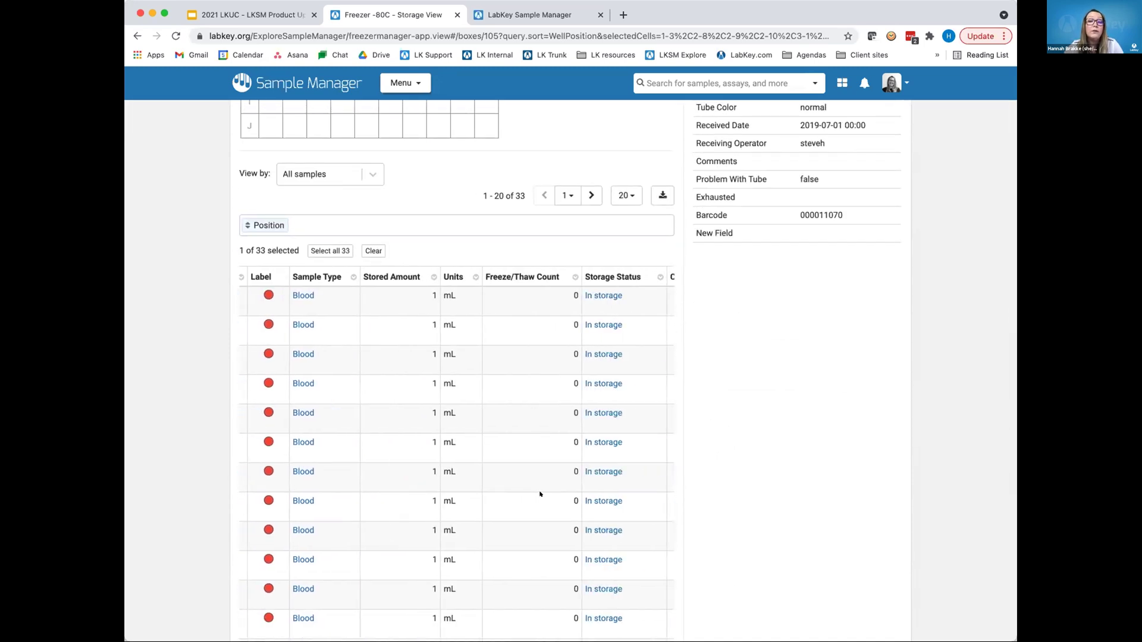
{"action": "scroll", "coordinate": [540, 495], "scroll_direction": "right", "scroll_amount": 6}
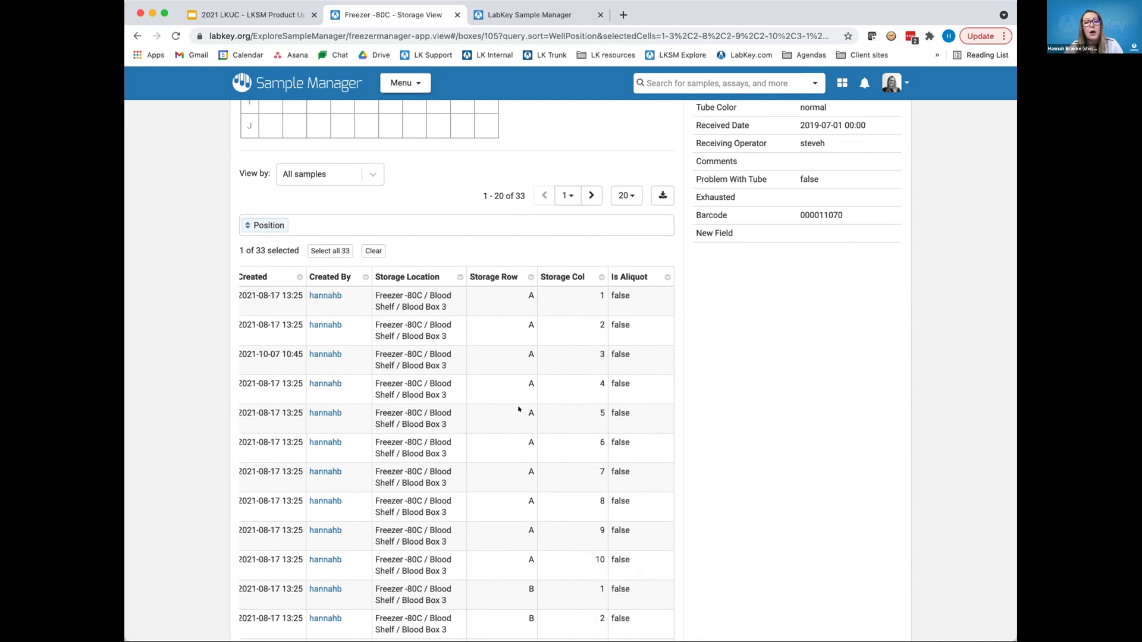
{"action": "scroll", "coordinate": [522, 408], "scroll_direction": "left", "scroll_amount": 7}
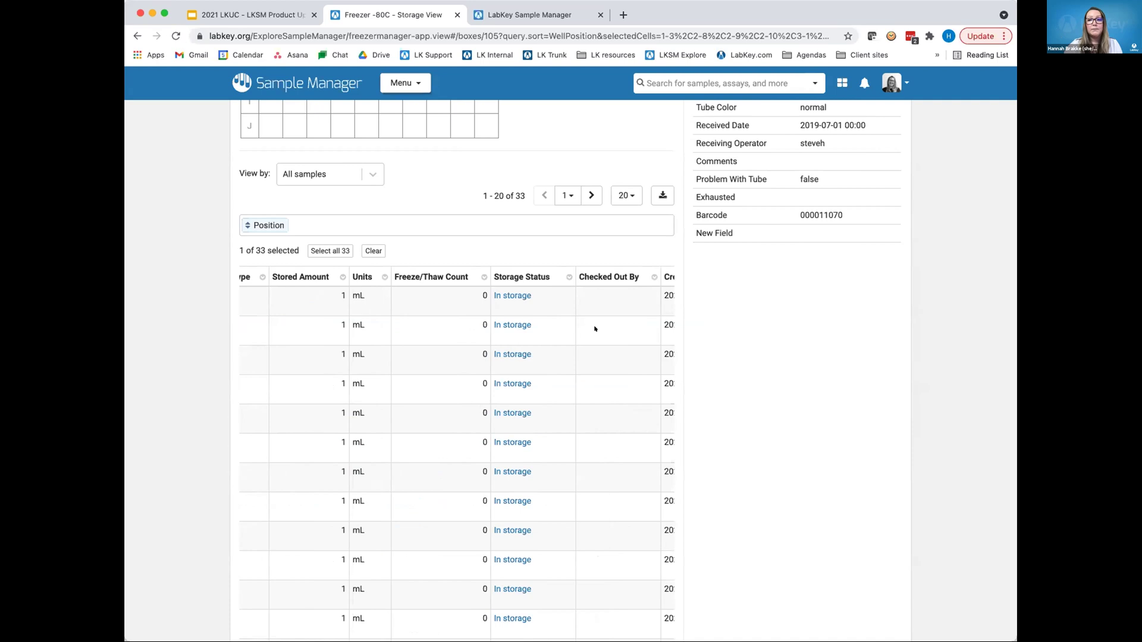
{"action": "scroll", "coordinate": [594, 328], "scroll_direction": "up", "scroll_amount": 10}
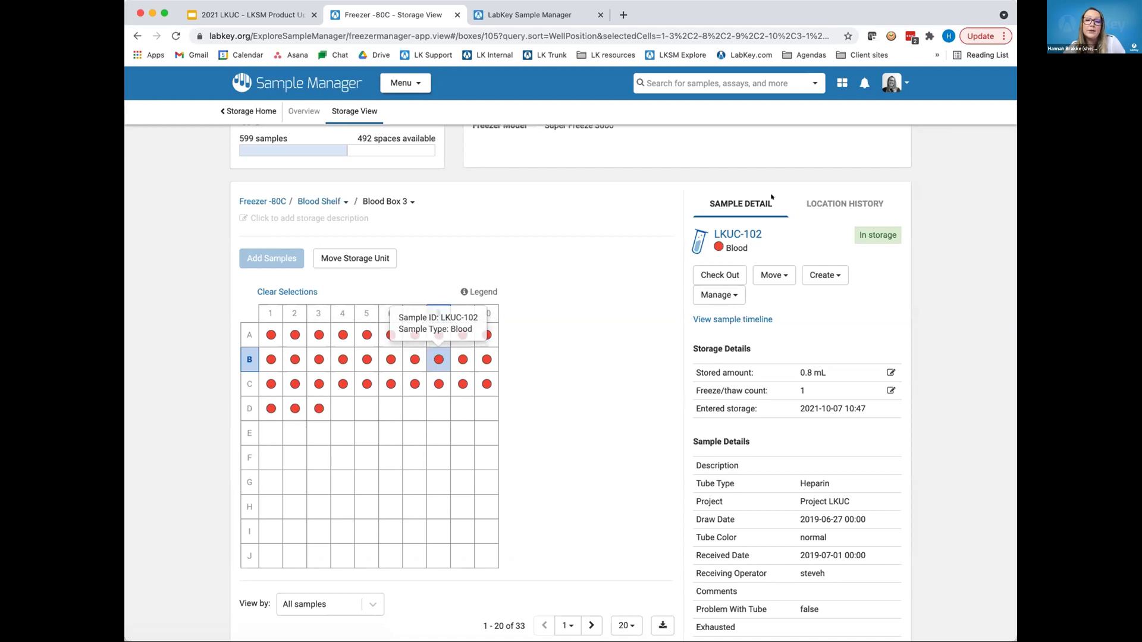
Review the location history of position B-8, clear the box selection, and view the history of position A-1.
{"action": "left_click", "coordinate": [847, 203]}
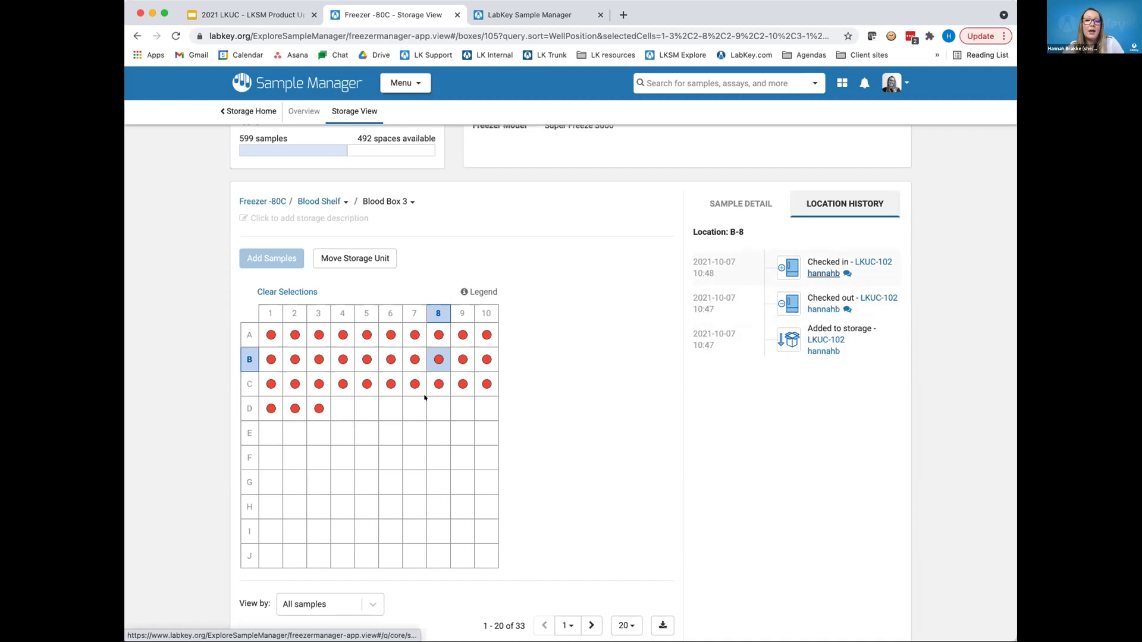
{"action": "left_click", "coordinate": [270, 333]}
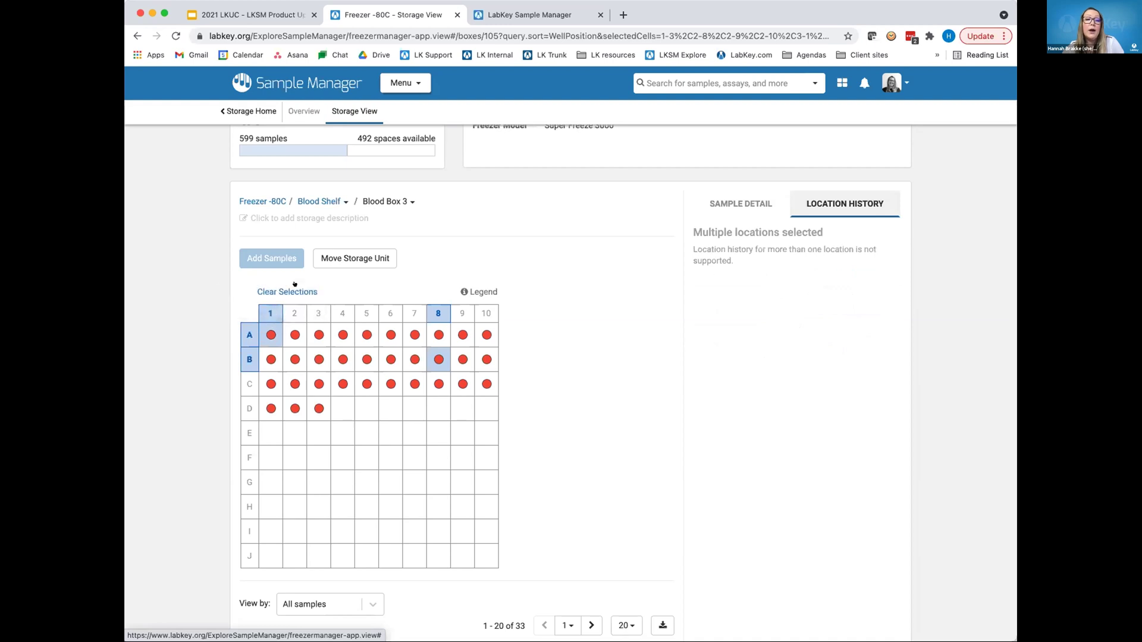
{"action": "left_click", "coordinate": [299, 291]}
{"action": "left_click", "coordinate": [269, 334]}
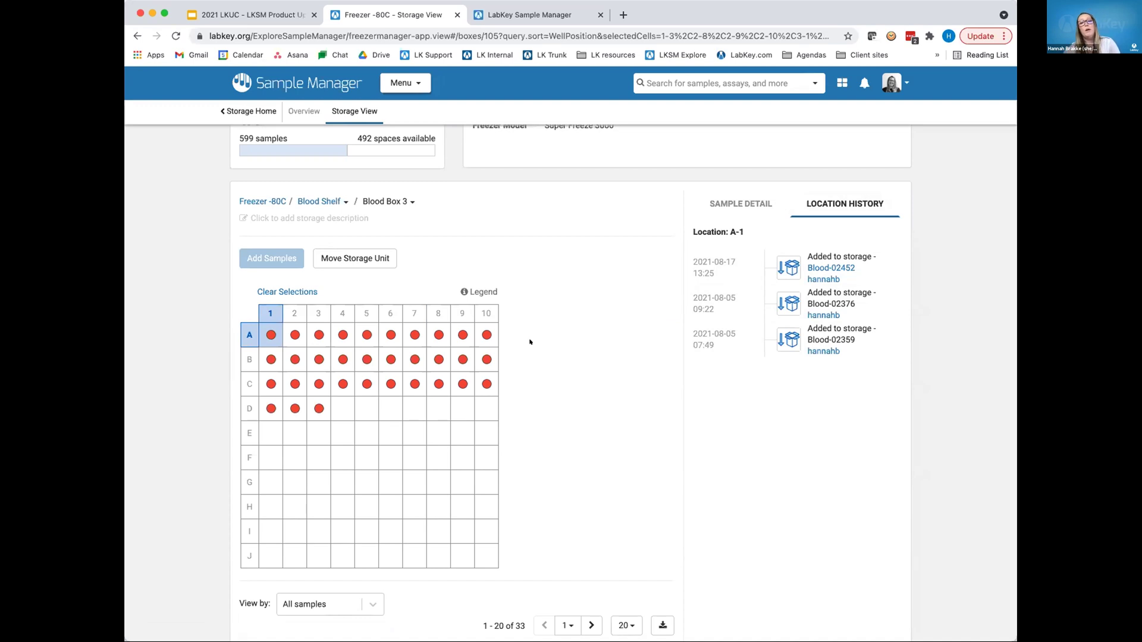
Return to the storage home page and review the recent sample activity, storage overview by sample type, and freezer list.
{"action": "scroll", "coordinate": [530, 341], "scroll_direction": "up", "scroll_amount": 2}
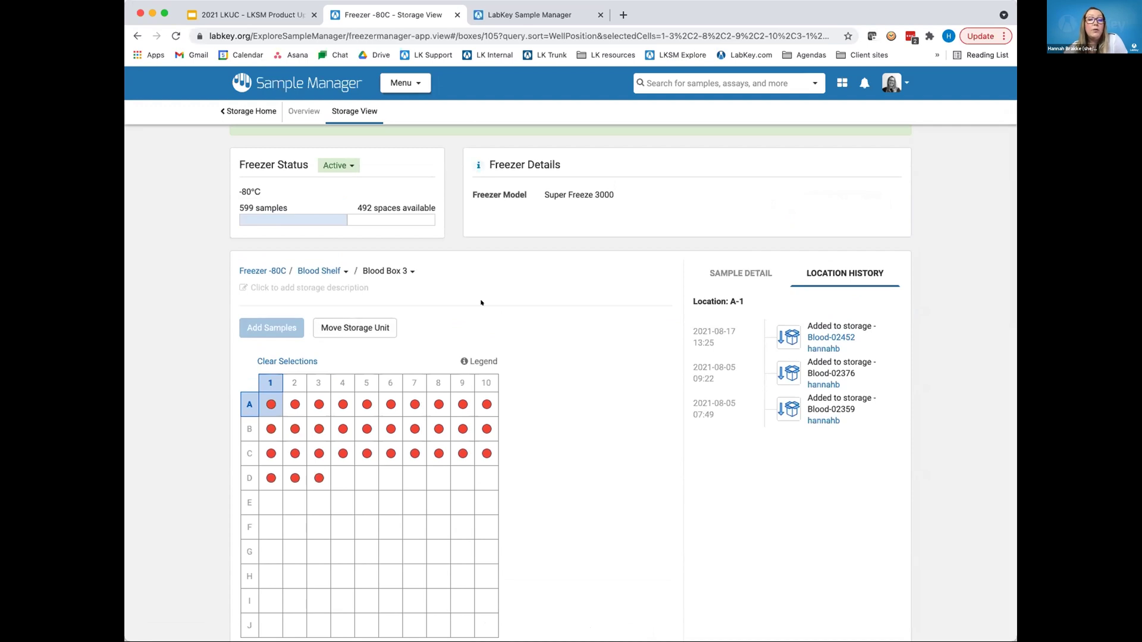
{"action": "scroll", "coordinate": [480, 302], "scroll_direction": "up", "scroll_amount": 2}
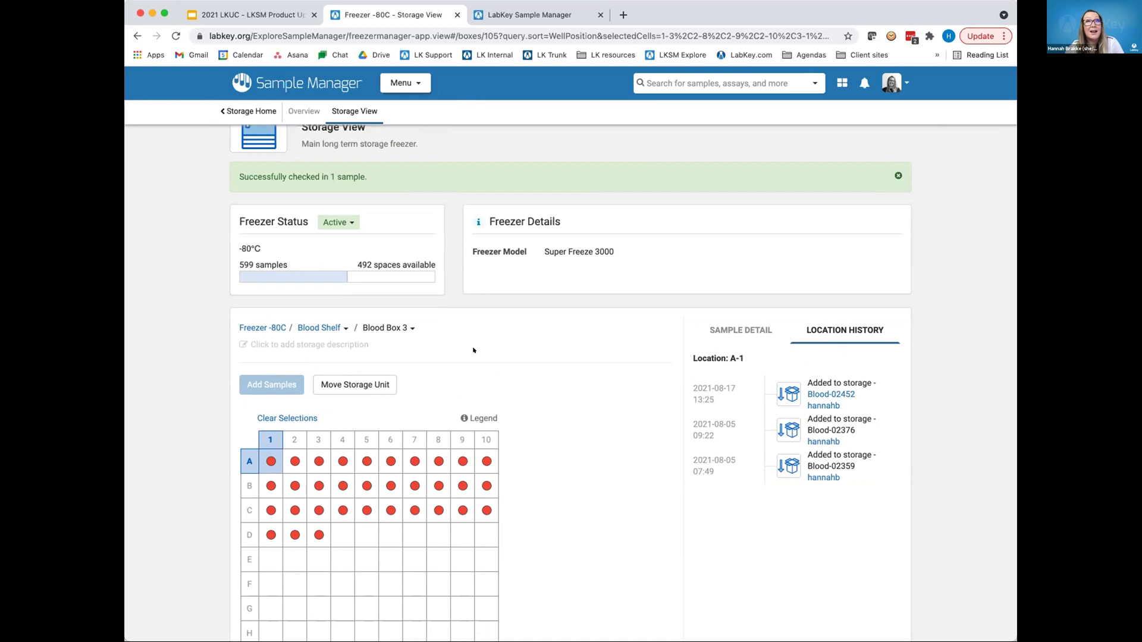
{"action": "scroll", "coordinate": [473, 351], "scroll_direction": "up", "scroll_amount": 2}
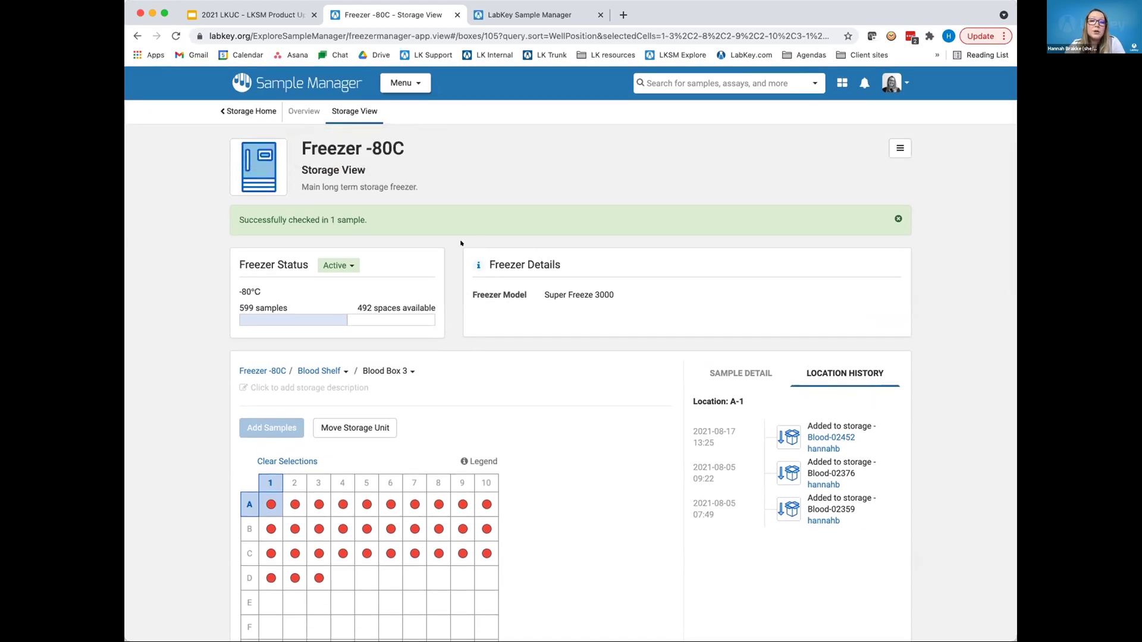
{"action": "left_click", "coordinate": [228, 111]}
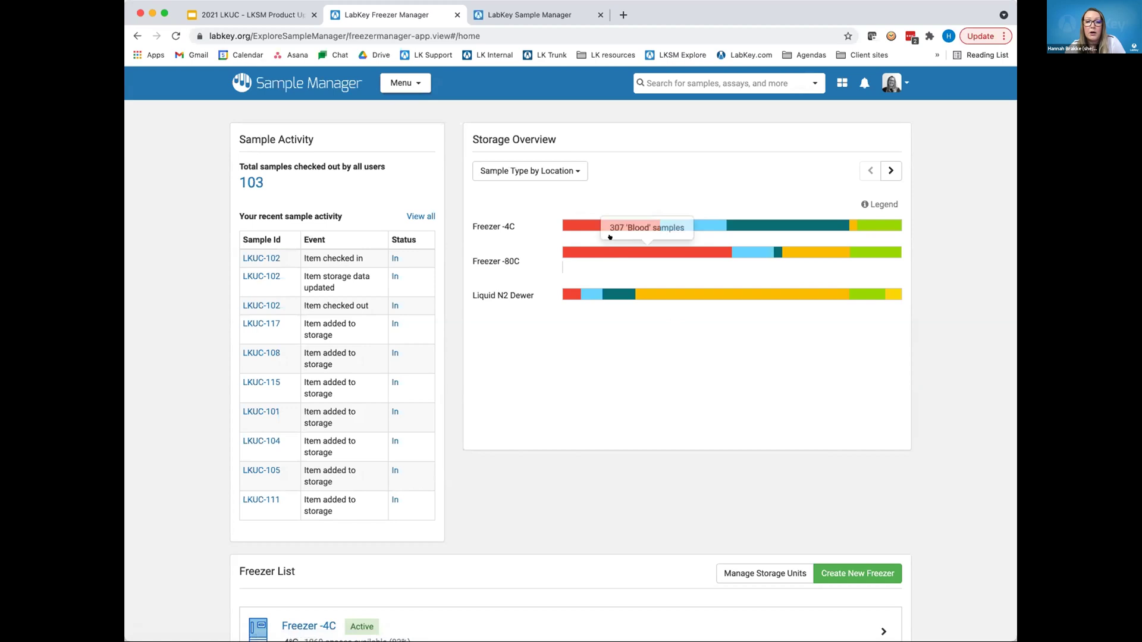
{"action": "mouse_move", "coordinate": [744, 292]}
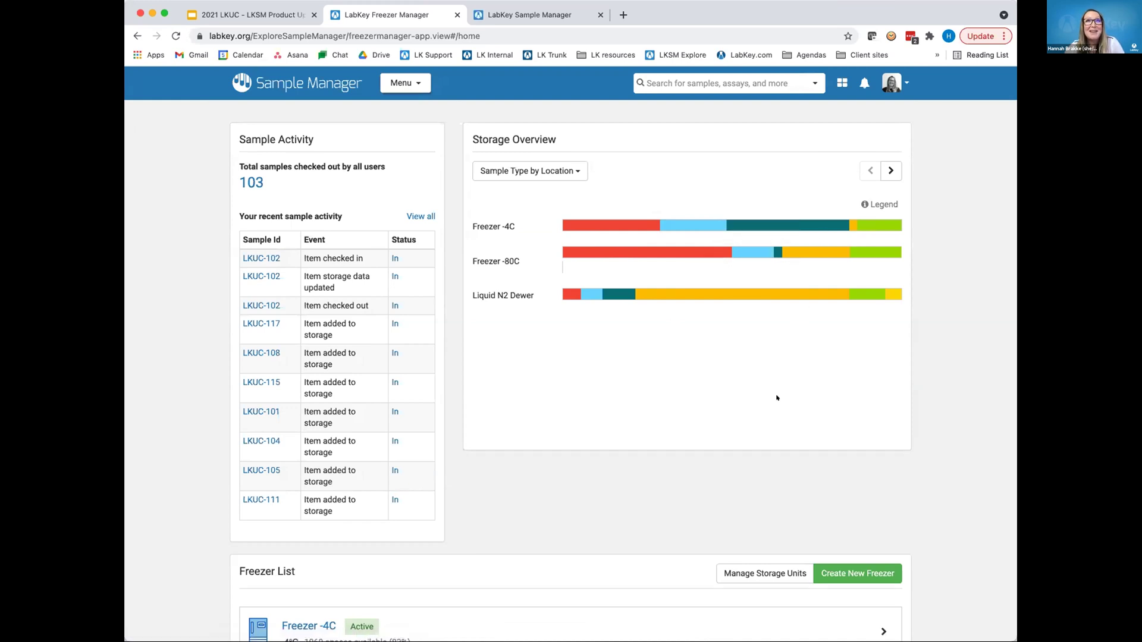
{"action": "scroll", "coordinate": [776, 398], "scroll_direction": "down", "scroll_amount": 2}
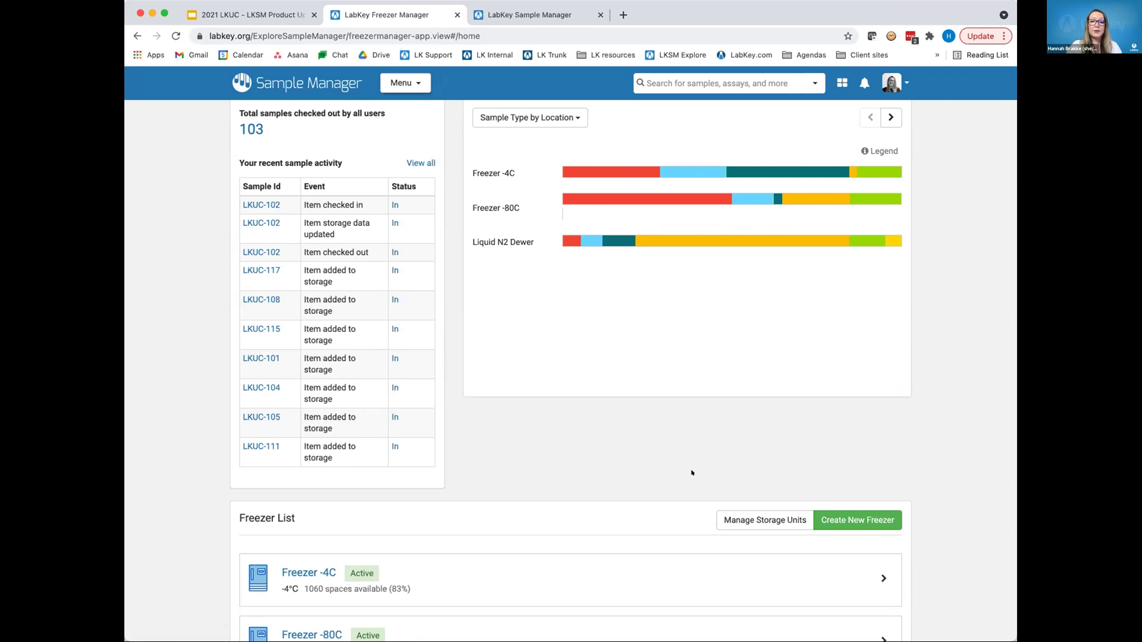
{"action": "scroll", "coordinate": [864, 436], "scroll_direction": "down", "scroll_amount": 5}
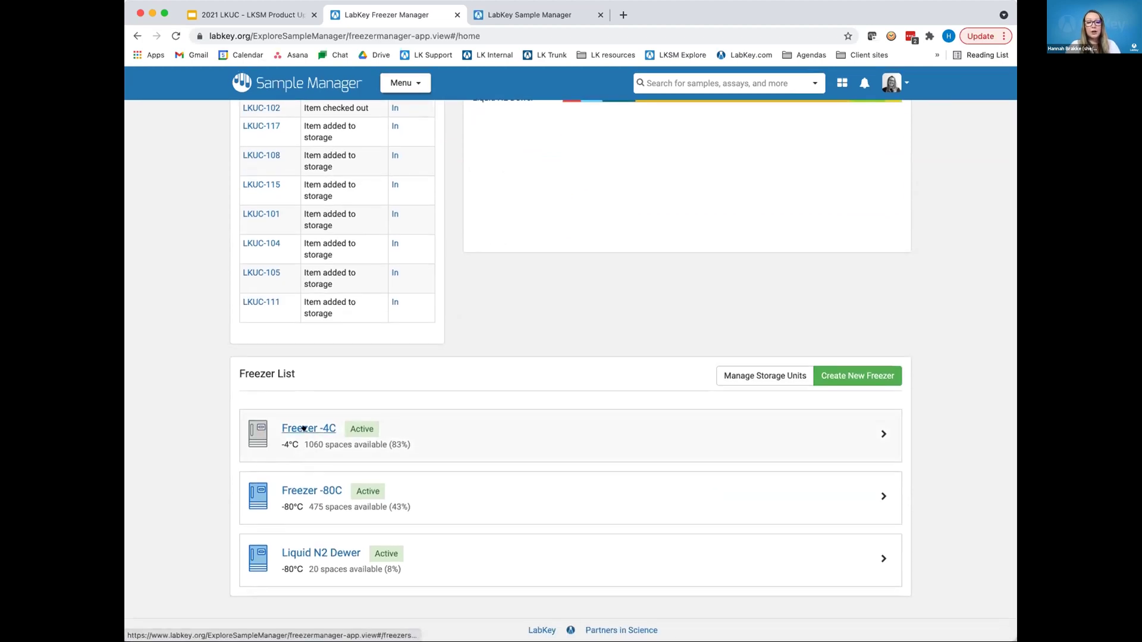
Open the Freezer -4C overview and expand Shelf #1, Shelf #2 and Shelf #3 to review their boxes and capacity.
{"action": "left_click", "coordinate": [304, 428]}
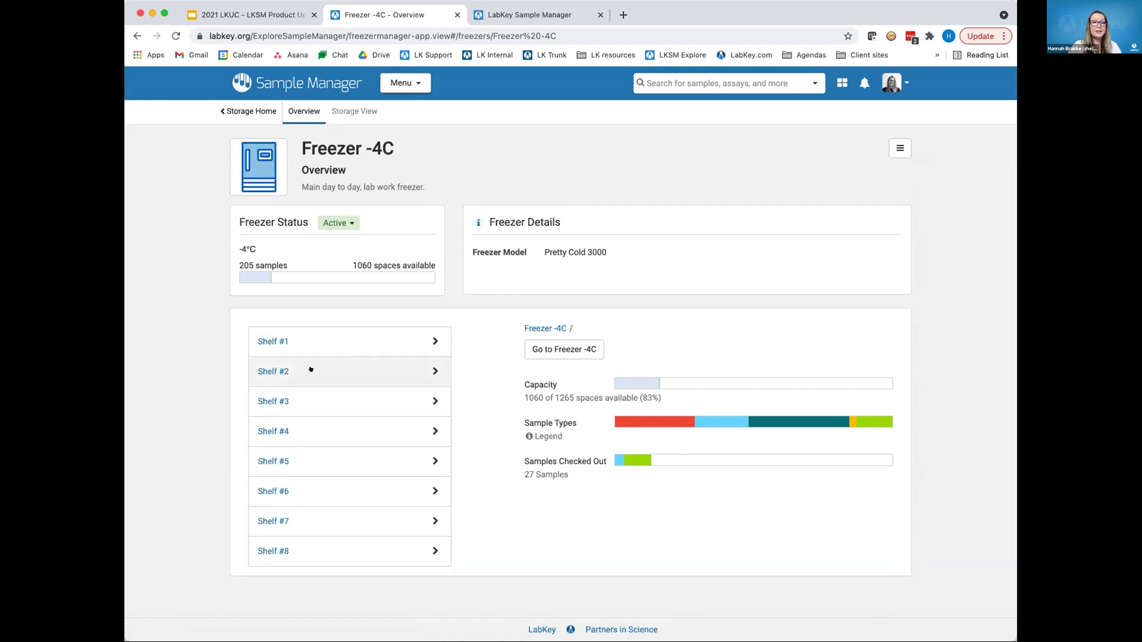
{"action": "left_click", "coordinate": [427, 336]}
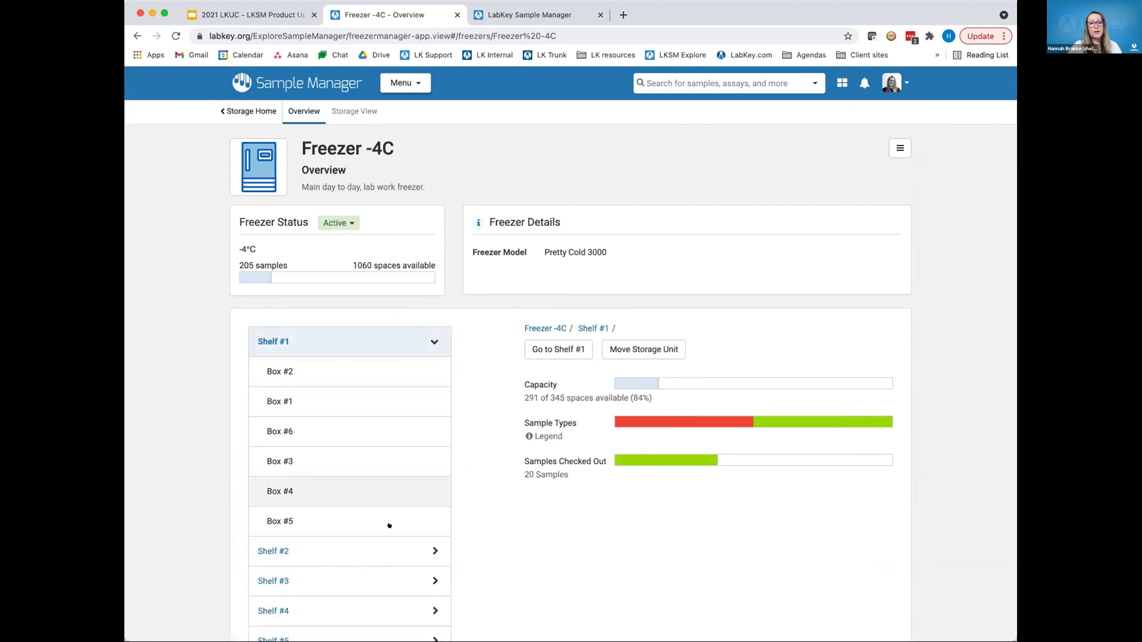
{"action": "left_click", "coordinate": [422, 547]}
{"action": "scroll", "coordinate": [428, 544], "scroll_direction": "down", "scroll_amount": 2}
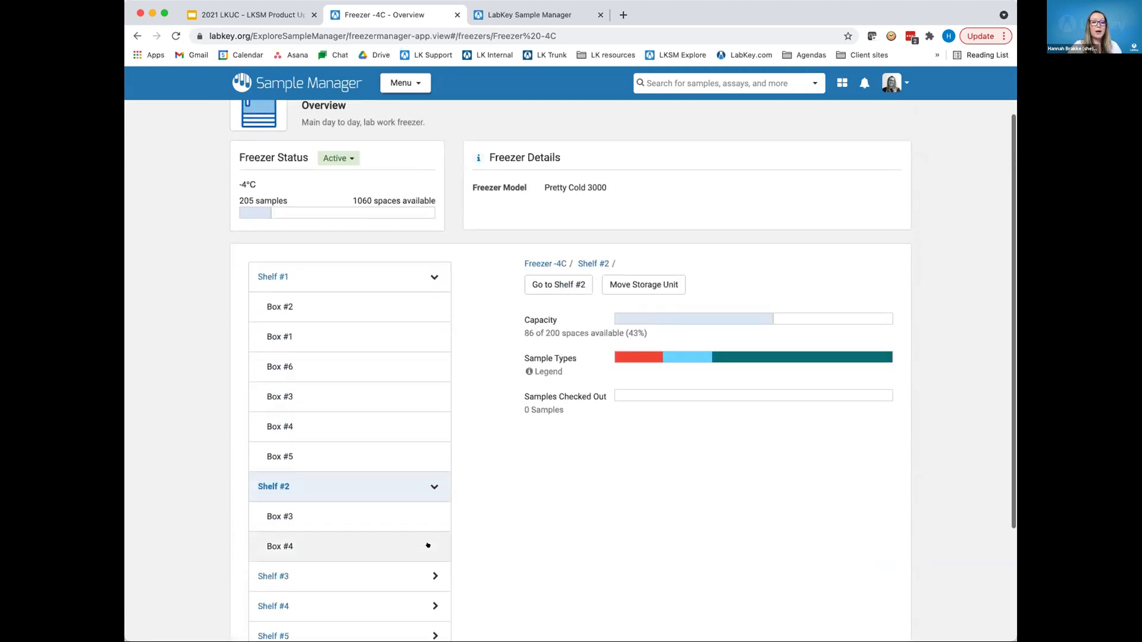
{"action": "left_click", "coordinate": [429, 574]}
{"action": "scroll", "coordinate": [428, 572], "scroll_direction": "down", "scroll_amount": 3}
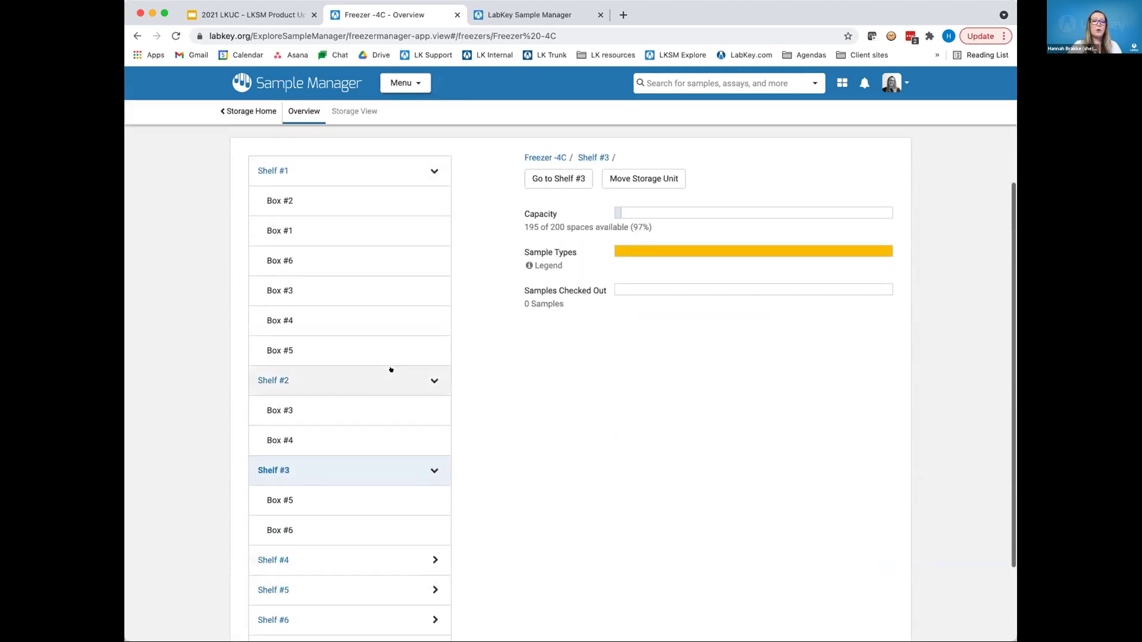
{"action": "scroll", "coordinate": [321, 353], "scroll_direction": "up", "scroll_amount": 3}
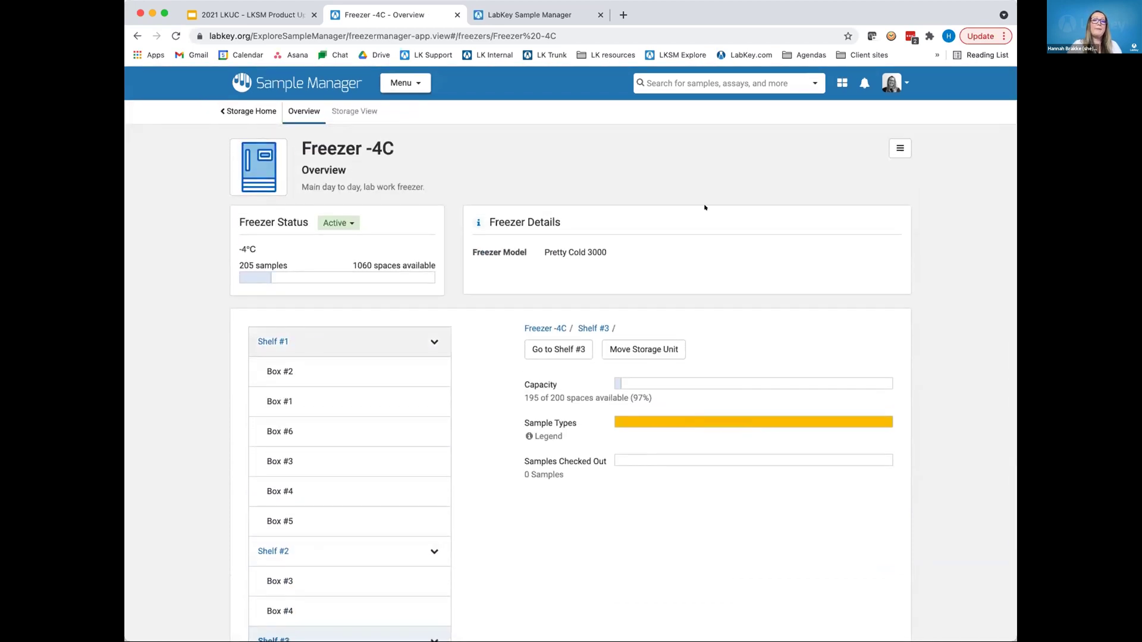
Open the Freezer -4C definition for editing and expand Shelf #8 in its hierarchy through Drawer1 and Shelf2 down to the boxes.
{"action": "left_click", "coordinate": [898, 150]}
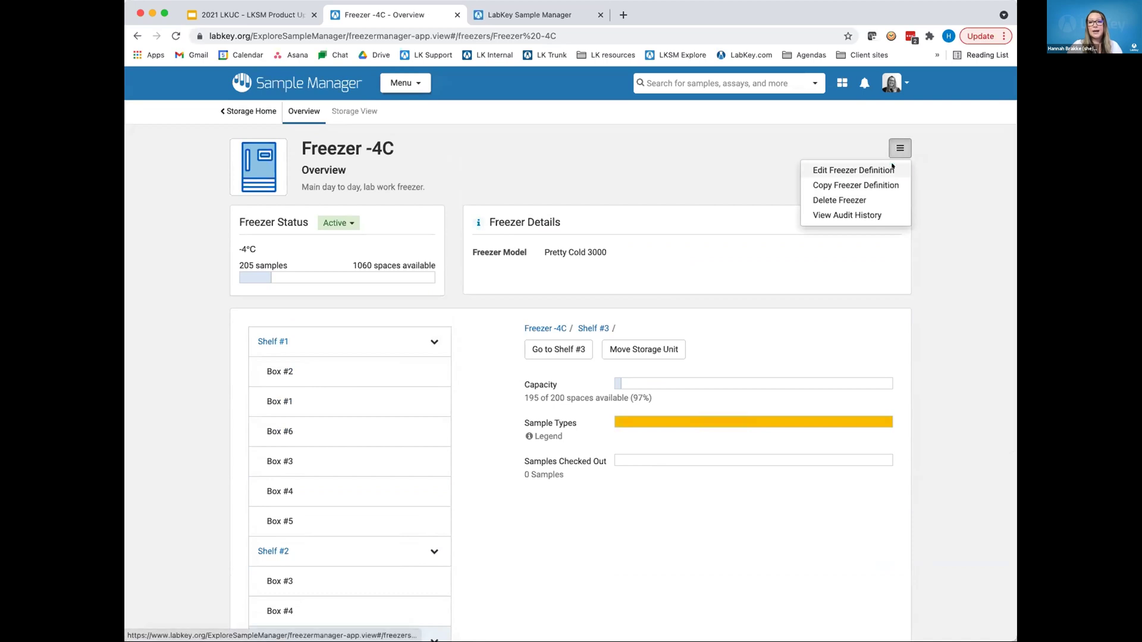
{"action": "left_click", "coordinate": [892, 168]}
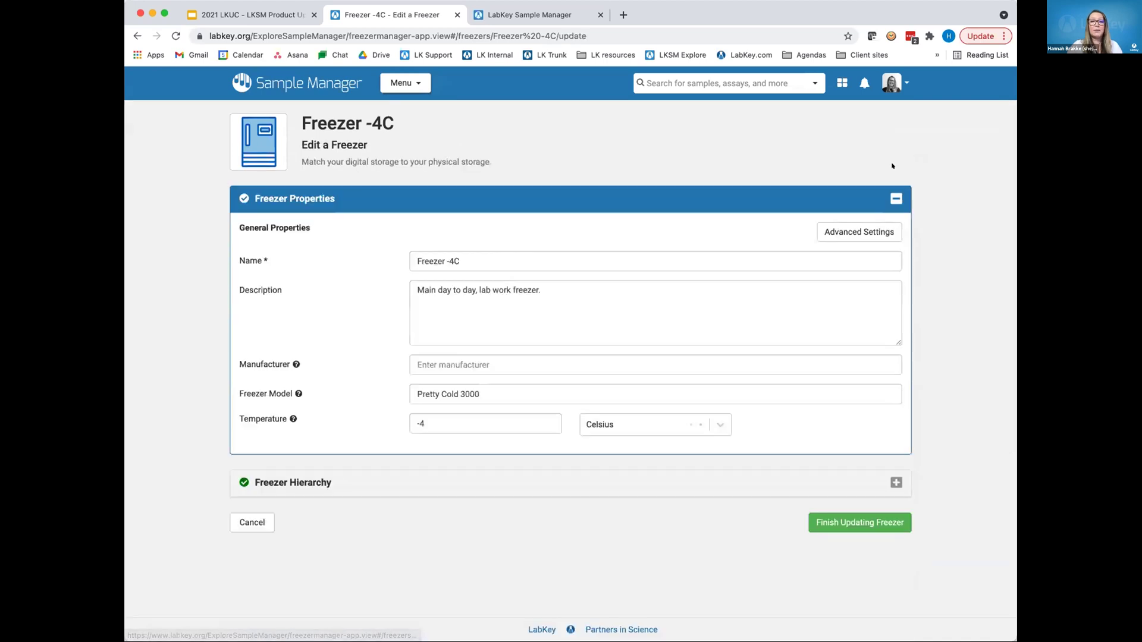
{"action": "left_click", "coordinate": [650, 476]}
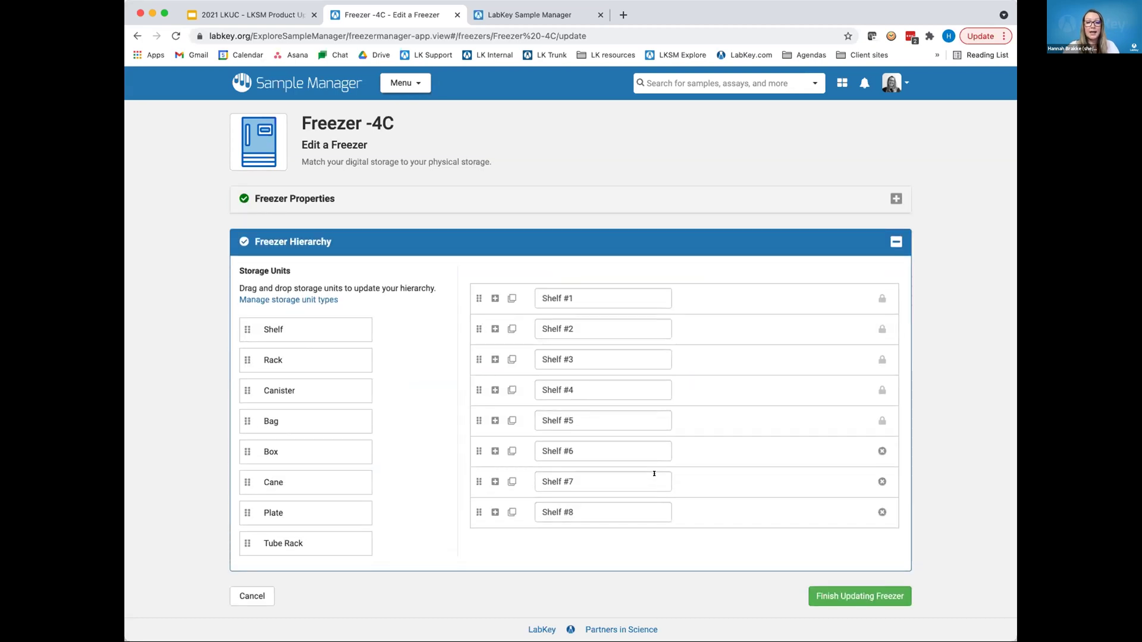
{"action": "left_click", "coordinate": [495, 512]}
{"action": "scroll", "coordinate": [602, 496], "scroll_direction": "down", "scroll_amount": 1}
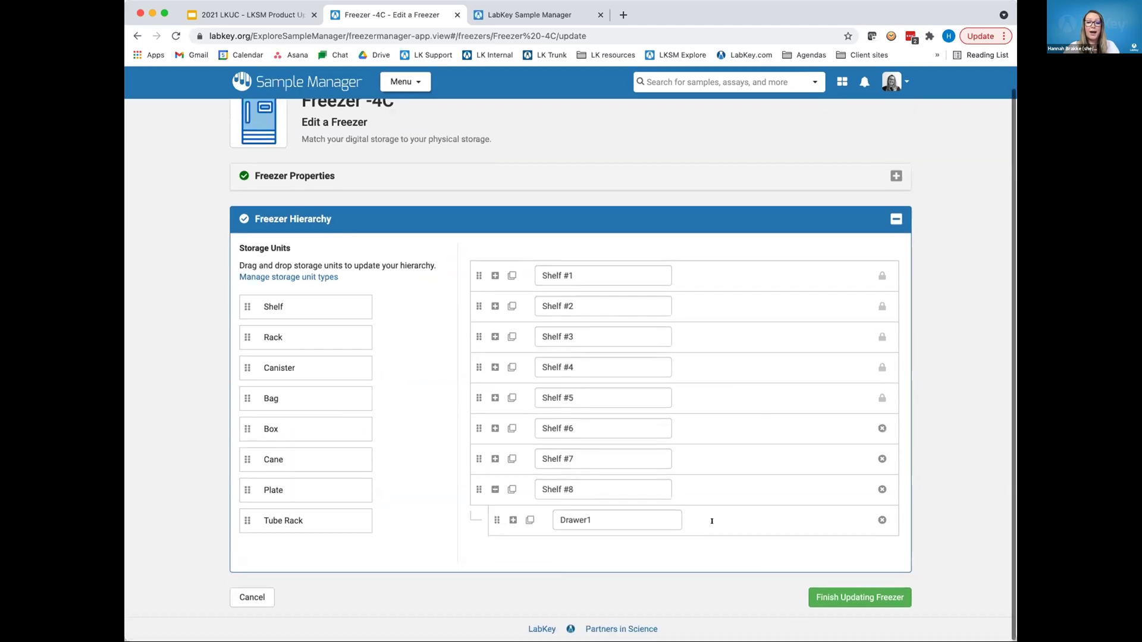
{"action": "left_click", "coordinate": [513, 518]}
{"action": "scroll", "coordinate": [555, 506], "scroll_direction": "down", "scroll_amount": 1}
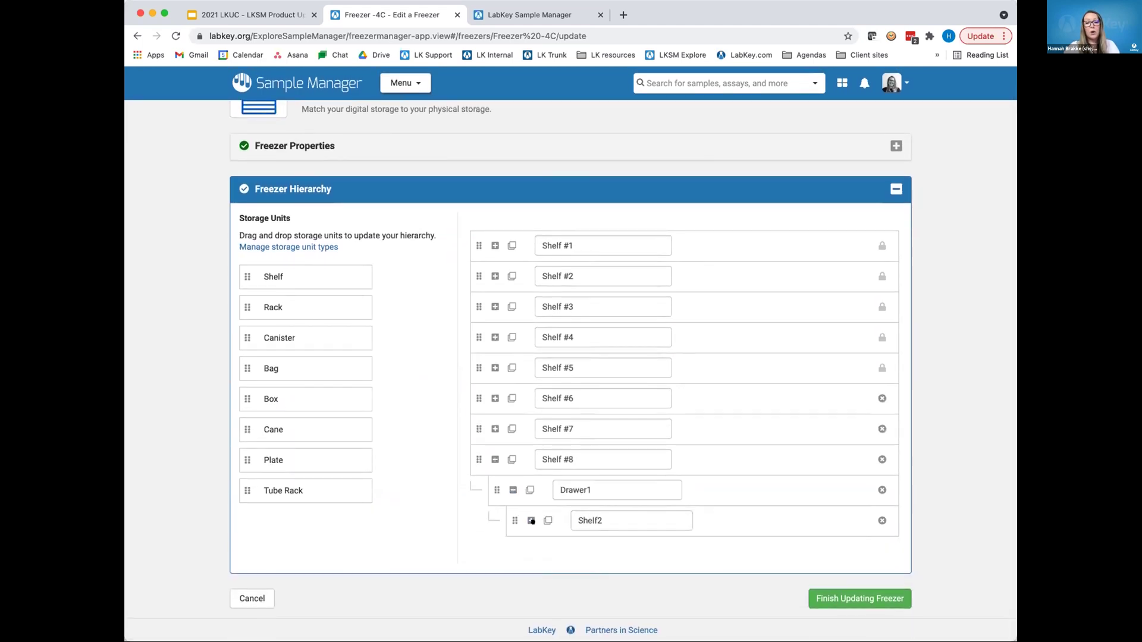
{"action": "left_click", "coordinate": [528, 520]}
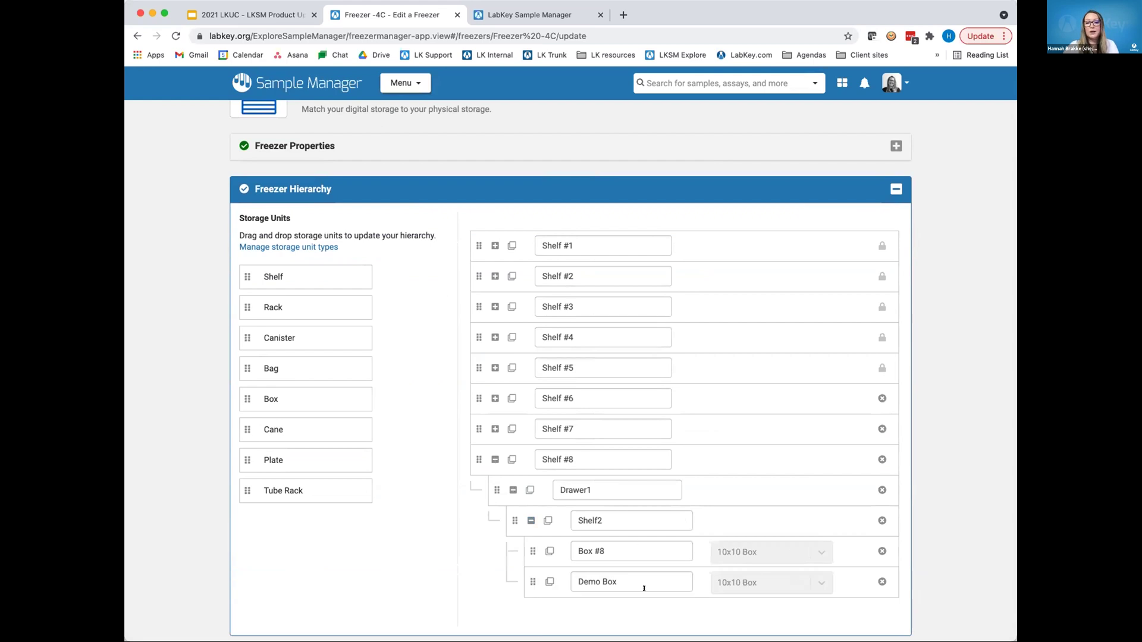
{"action": "scroll", "coordinate": [636, 548], "scroll_direction": "down", "scroll_amount": 2}
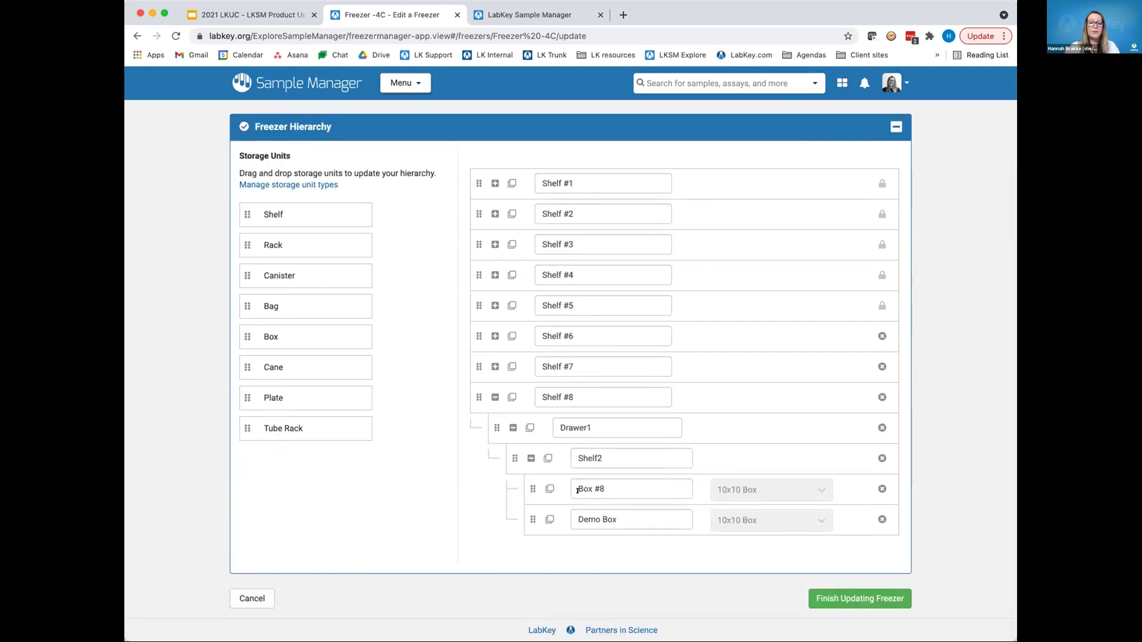
Duplicate Shelf #8 in the freezer hierarchy, name the copy Shelf #9, and save the updated freezer.
{"action": "left_click", "coordinate": [507, 397]}
{"action": "left_click_drag", "start_coordinate": [566, 544], "coordinate": [594, 546]}
{"action": "type", "text": "9"}
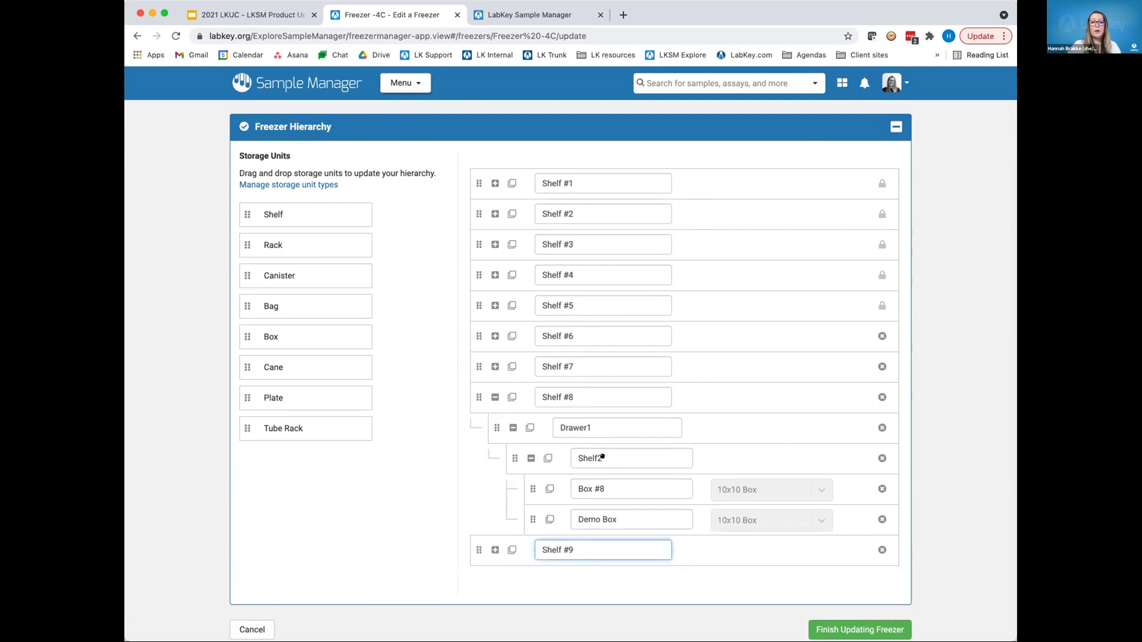
{"action": "left_click", "coordinate": [857, 629]}
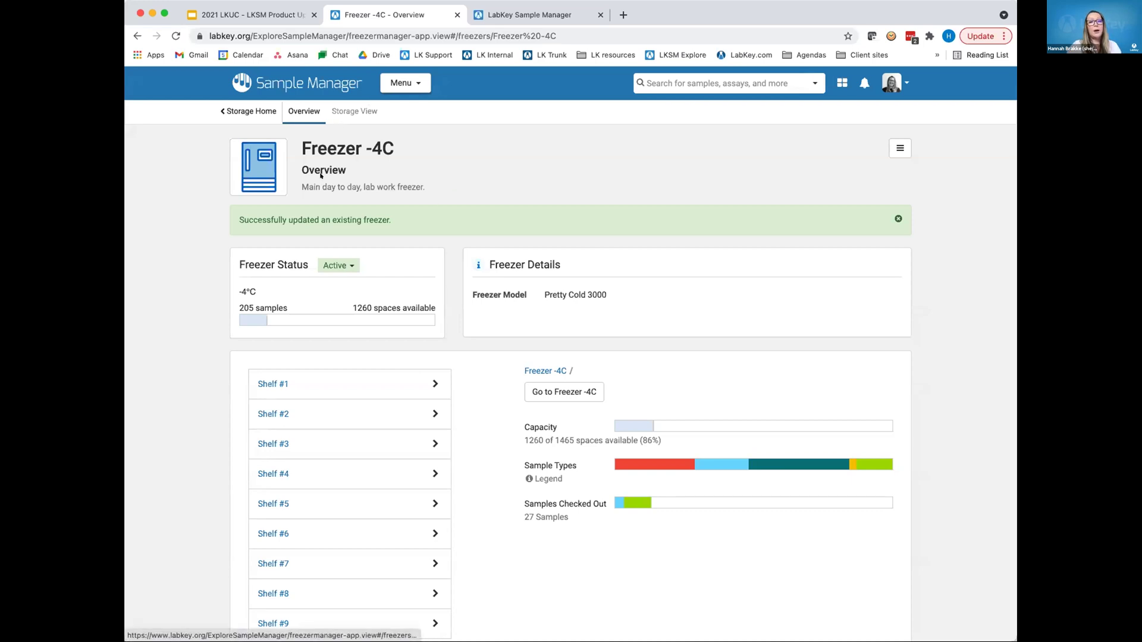
Open storage unit management from the storage home page and examine the display options of the 10x10 Box type.
{"action": "left_click", "coordinate": [247, 112]}
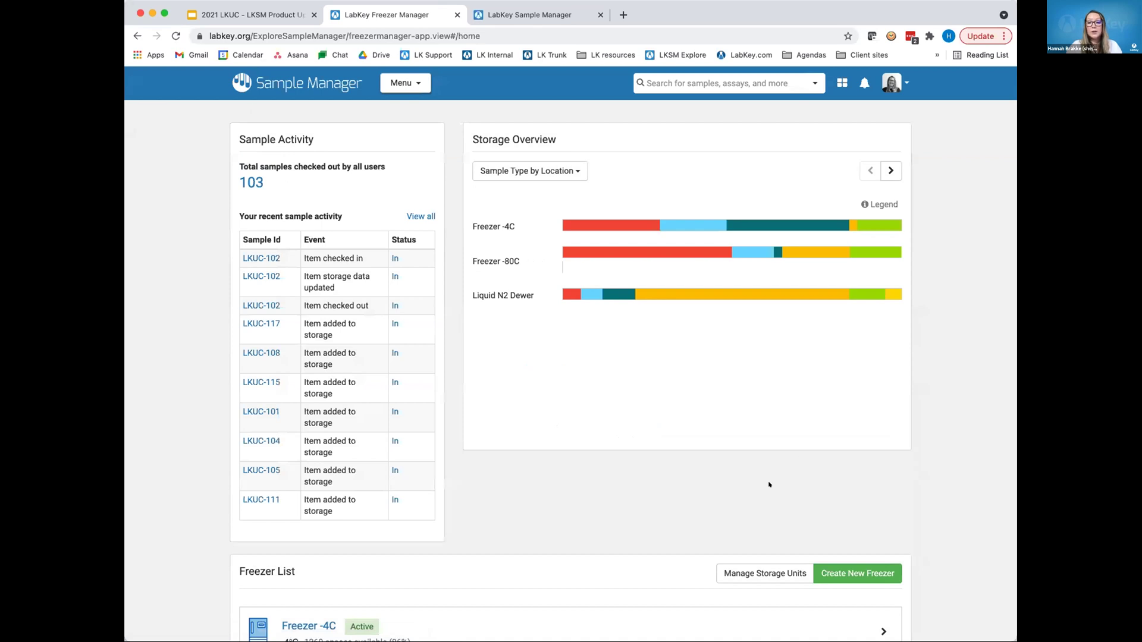
{"action": "left_click", "coordinate": [759, 574]}
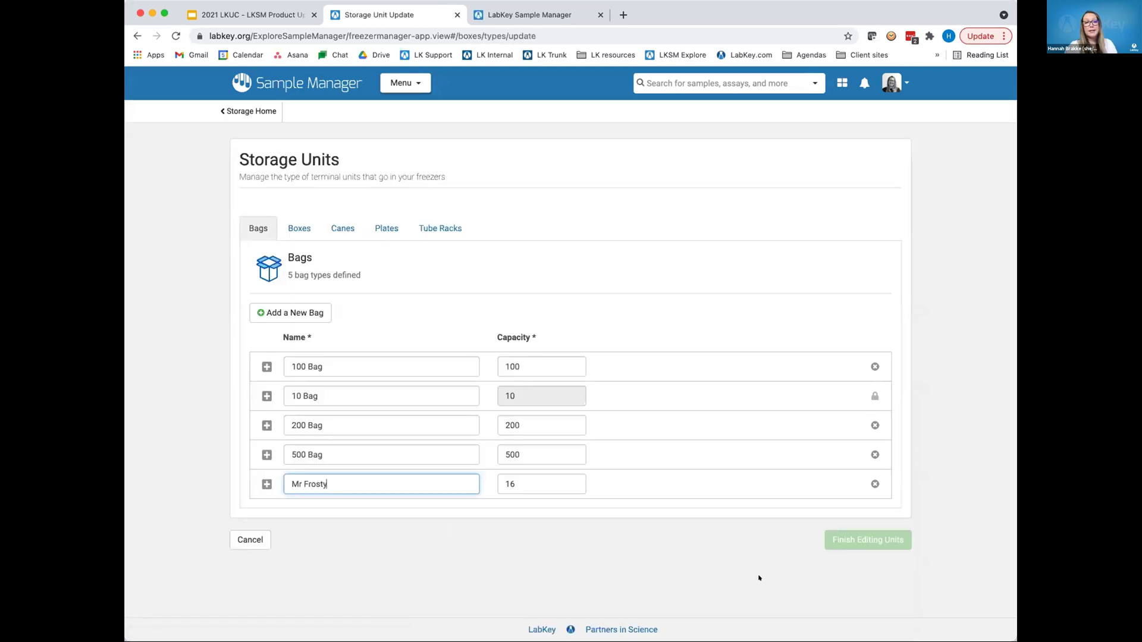
{"action": "left_click", "coordinate": [293, 226]}
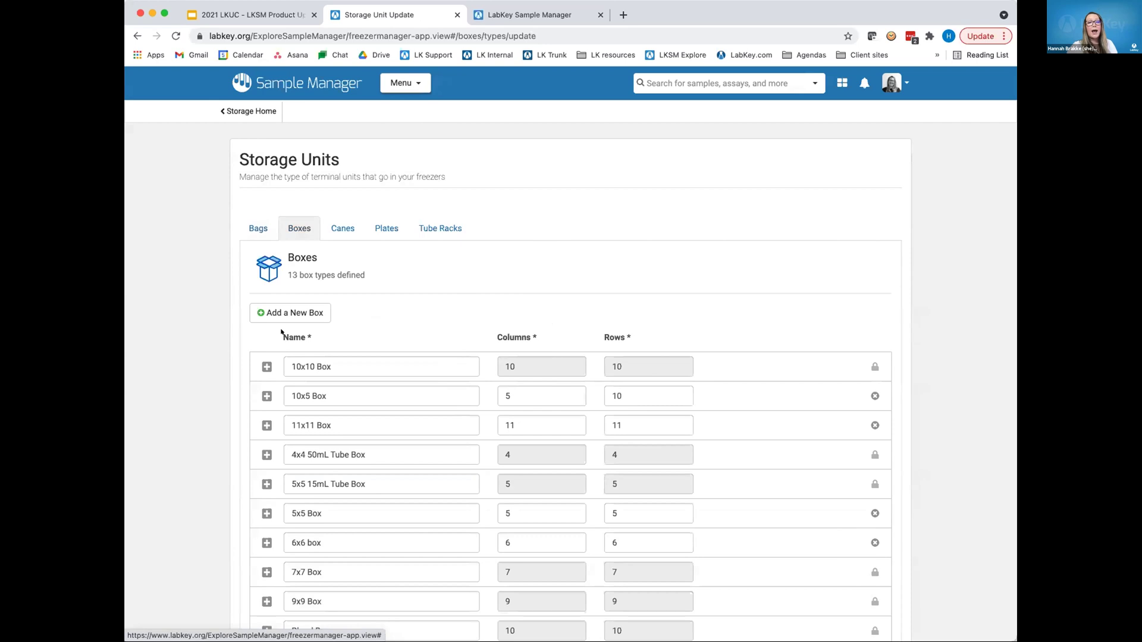
{"action": "left_click", "coordinate": [266, 366]}
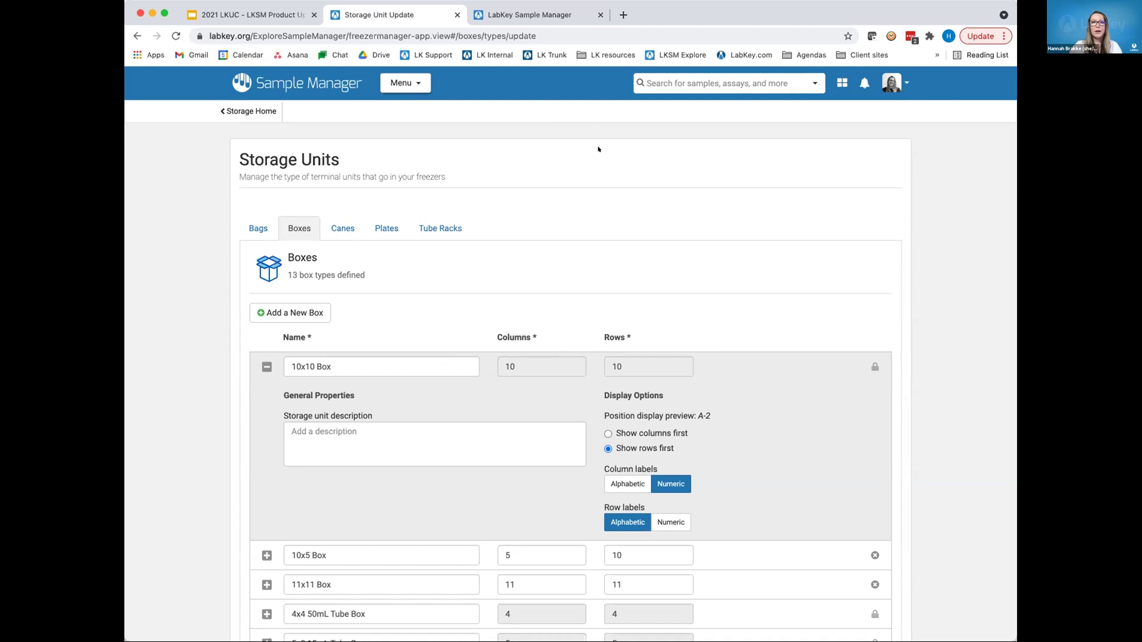
Open the Blood sample type overview, enlarge the browser window and review the details and samples list.
{"action": "left_click", "coordinate": [408, 83]}
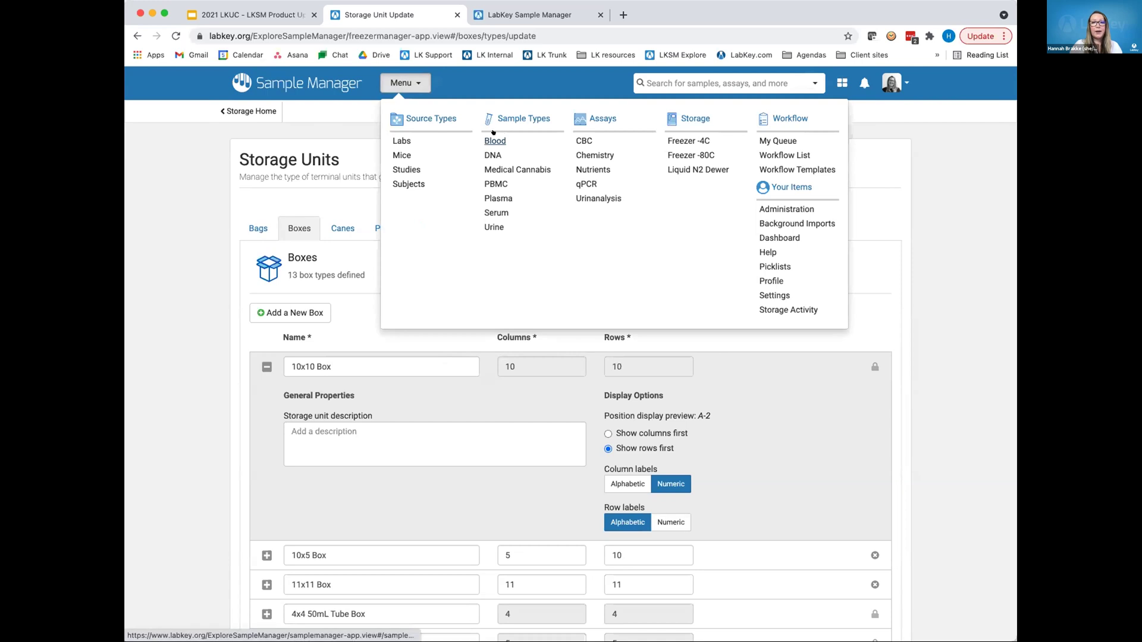
{"action": "left_click", "coordinate": [492, 136]}
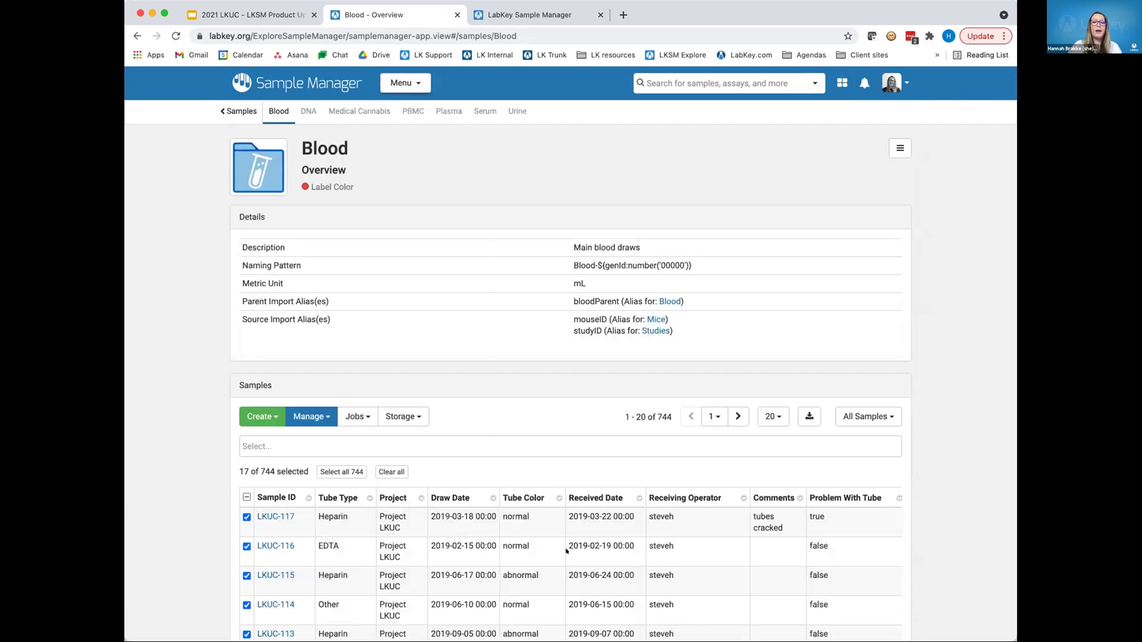
{"action": "scroll", "coordinate": [566, 551], "scroll_direction": "down", "scroll_amount": 5}
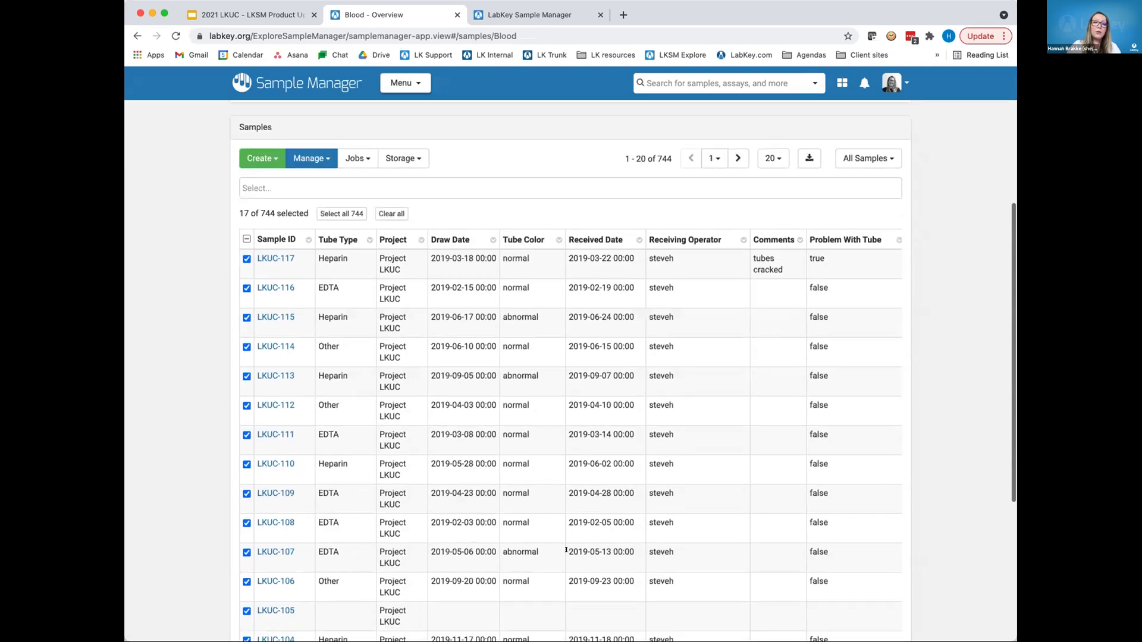
{"action": "scroll", "coordinate": [566, 551], "scroll_direction": "up", "scroll_amount": 1}
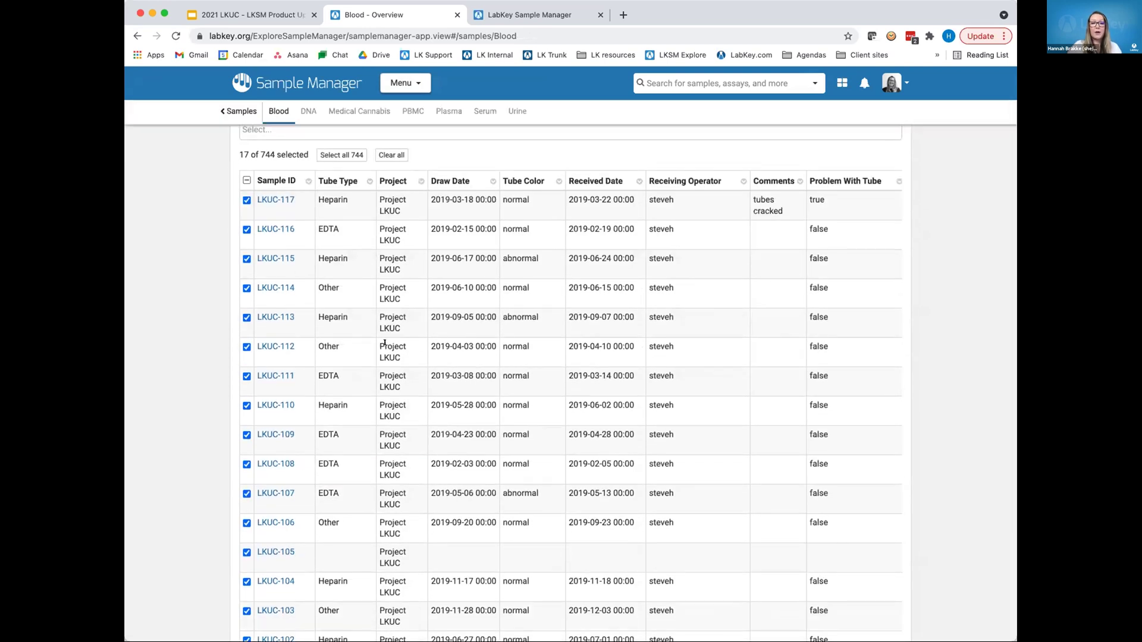
{"action": "scroll", "coordinate": [384, 343], "scroll_direction": "up", "scroll_amount": 3}
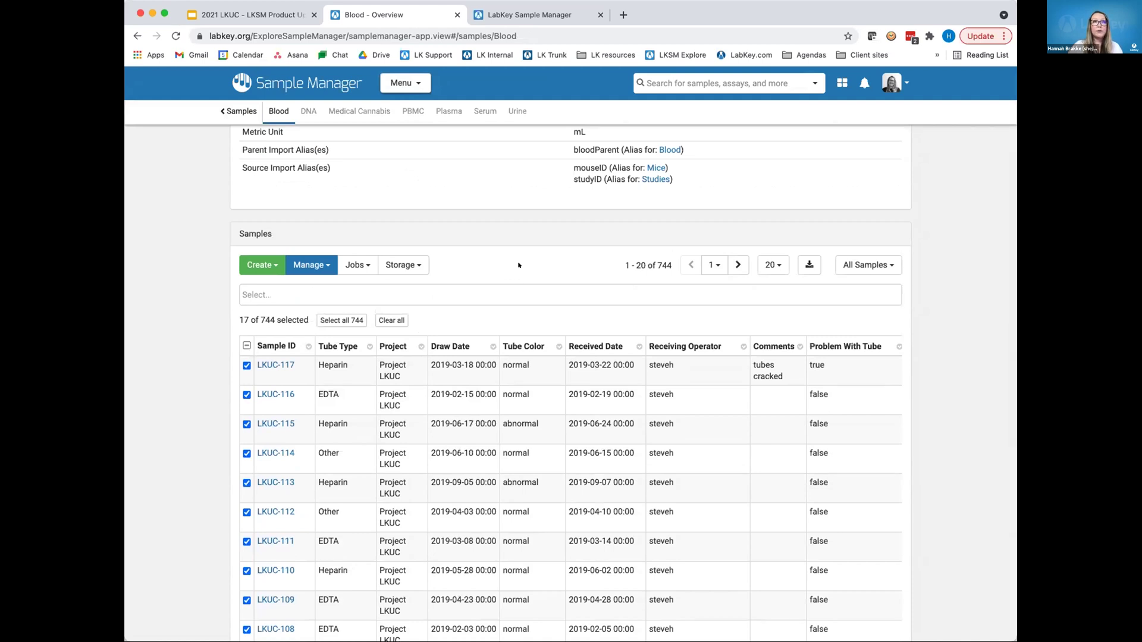
{"action": "scroll", "coordinate": [518, 264], "scroll_direction": "up", "scroll_amount": 2}
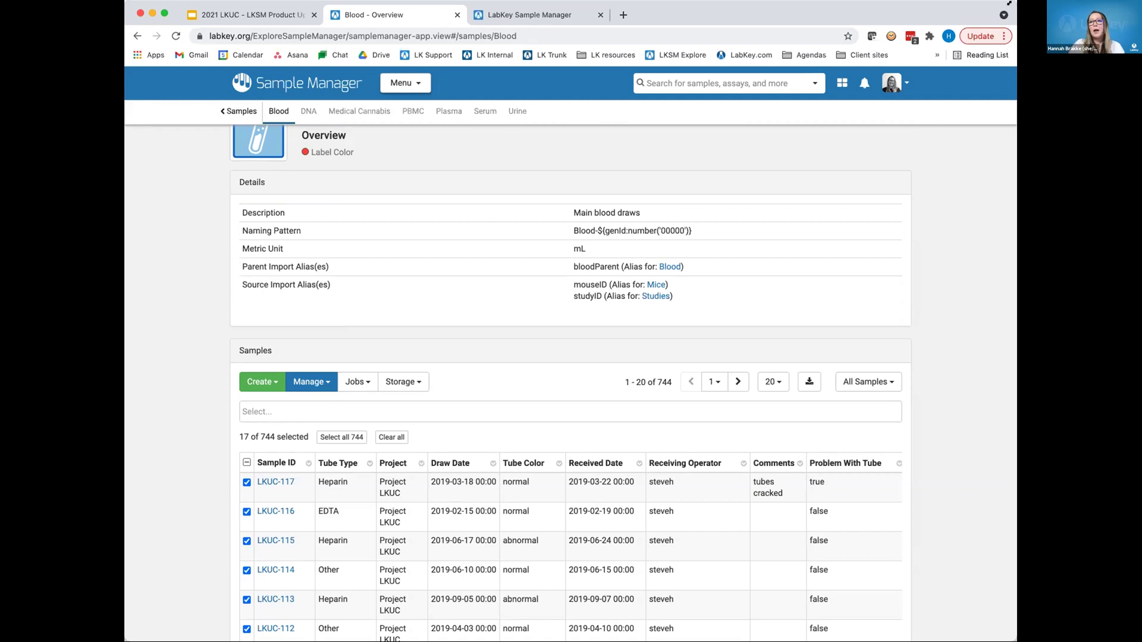
{"action": "double_click", "coordinate": [560, 4]}
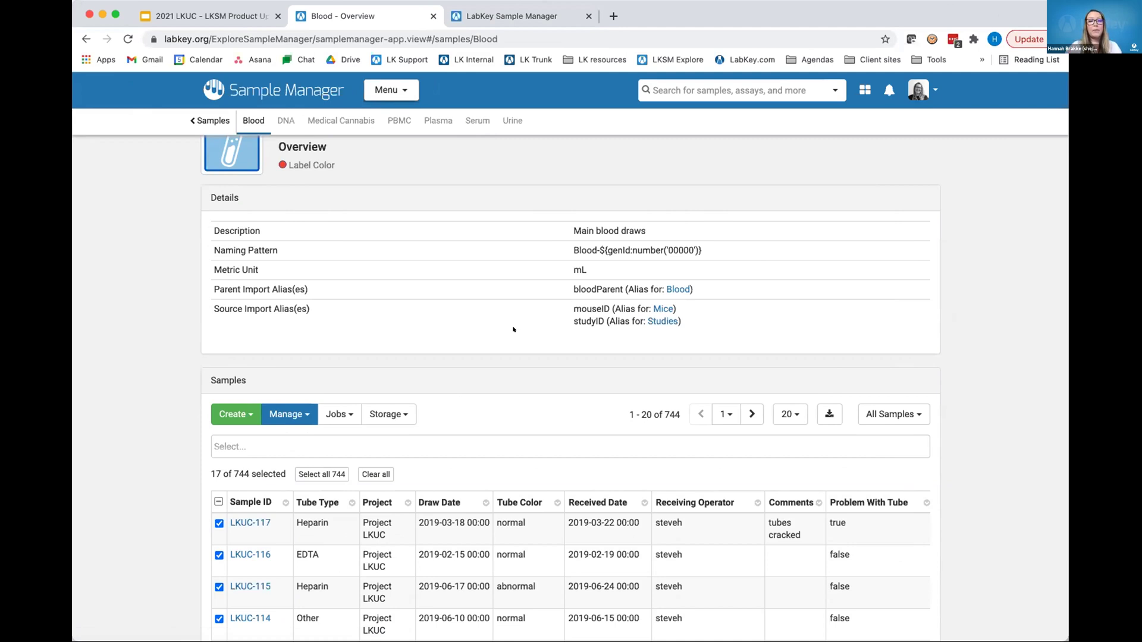
Open Freezer -4C from the storage home page, expand Shelf #1 and examine the capacity and sample types of Box #2.
{"action": "left_click", "coordinate": [400, 89]}
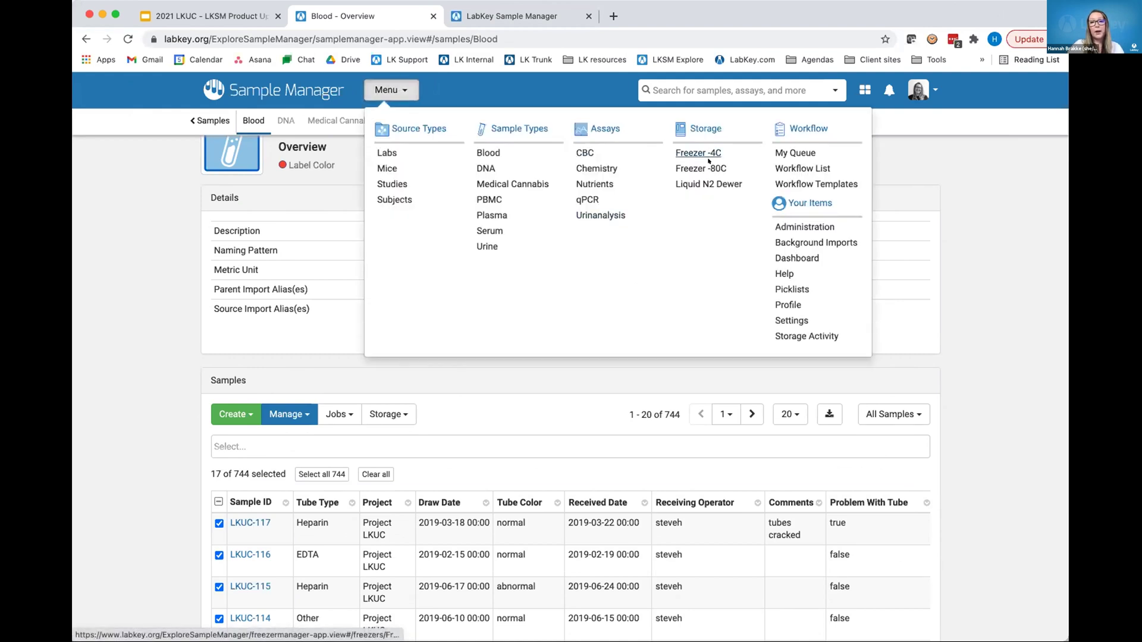
{"action": "left_click", "coordinate": [703, 138]}
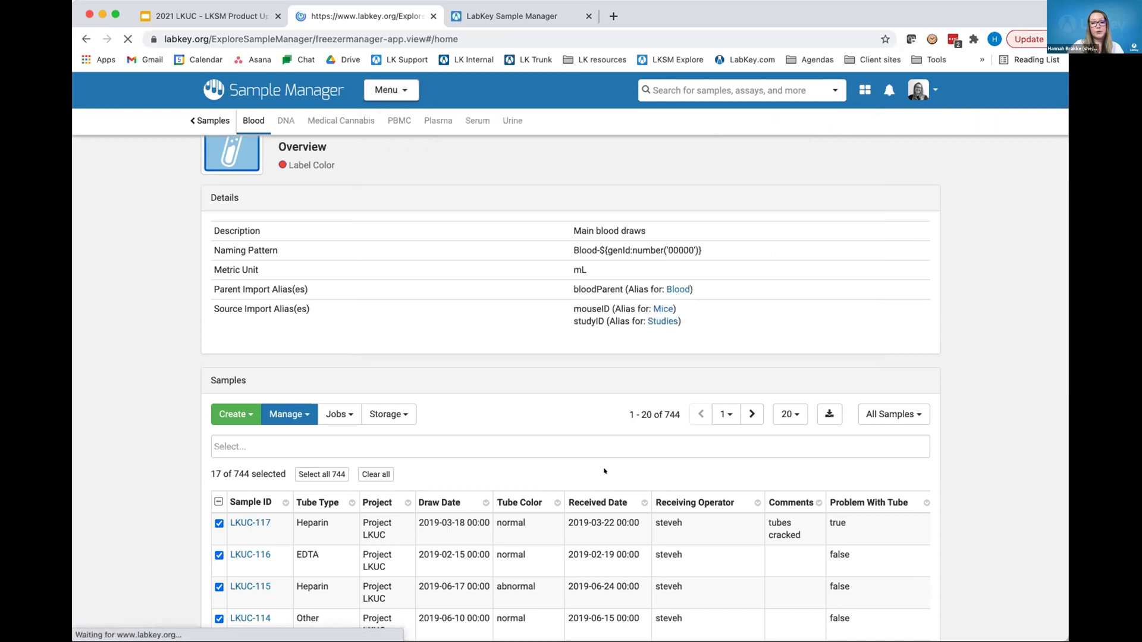
{"action": "scroll", "coordinate": [601, 466], "scroll_direction": "down", "scroll_amount": 5}
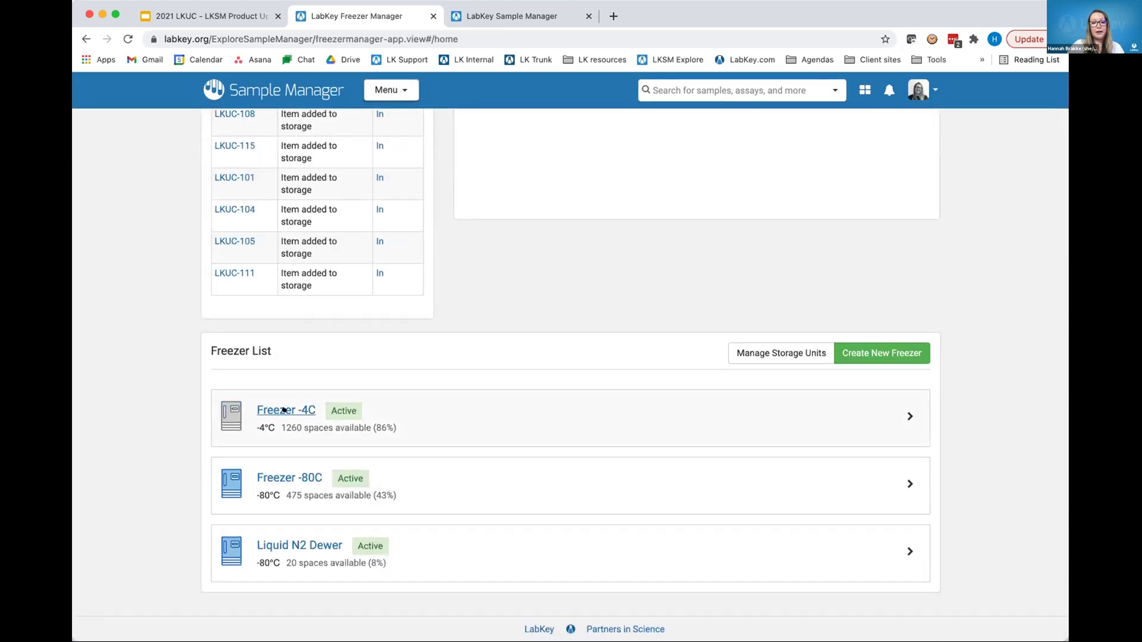
{"action": "left_click", "coordinate": [280, 410]}
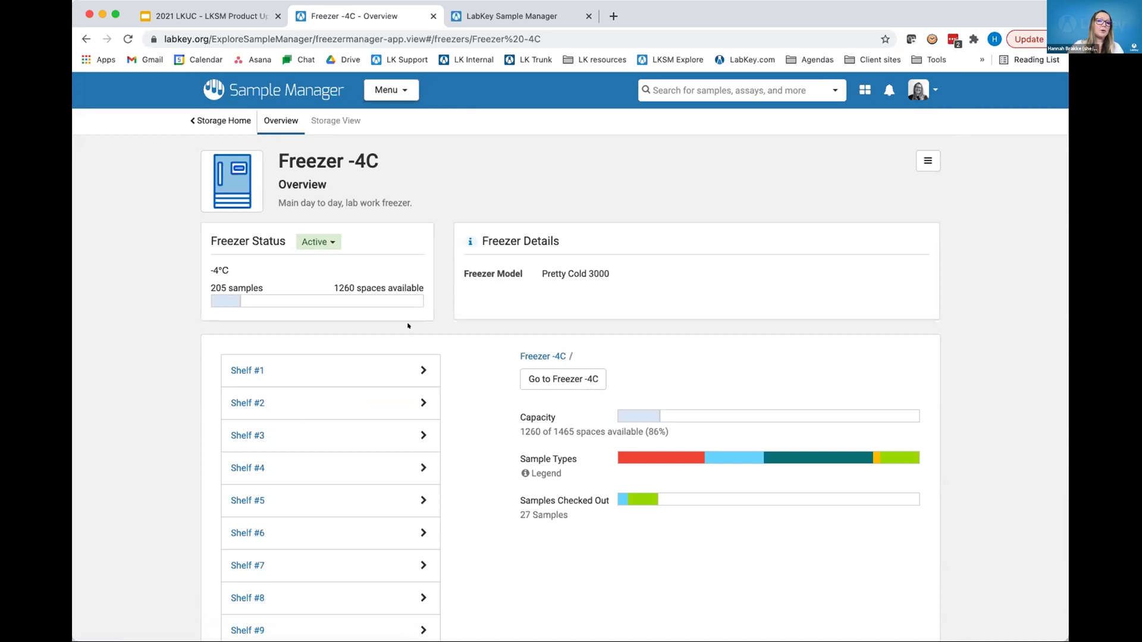
{"action": "scroll", "coordinate": [408, 326], "scroll_direction": "down", "scroll_amount": 2}
{"action": "left_click", "coordinate": [256, 302]}
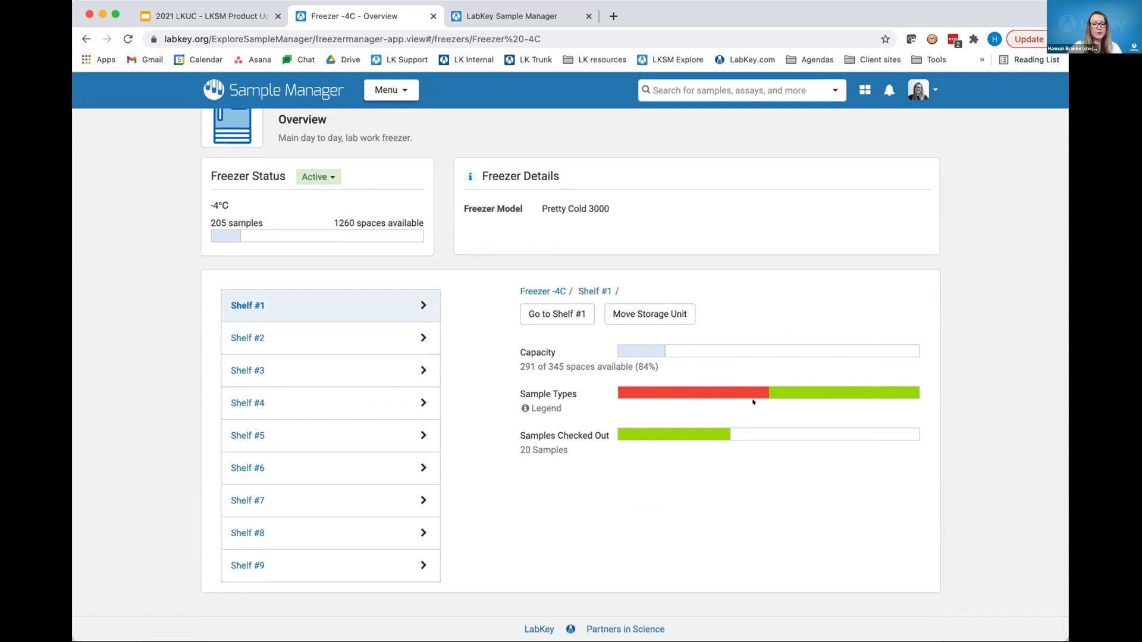
{"action": "left_click", "coordinate": [421, 306]}
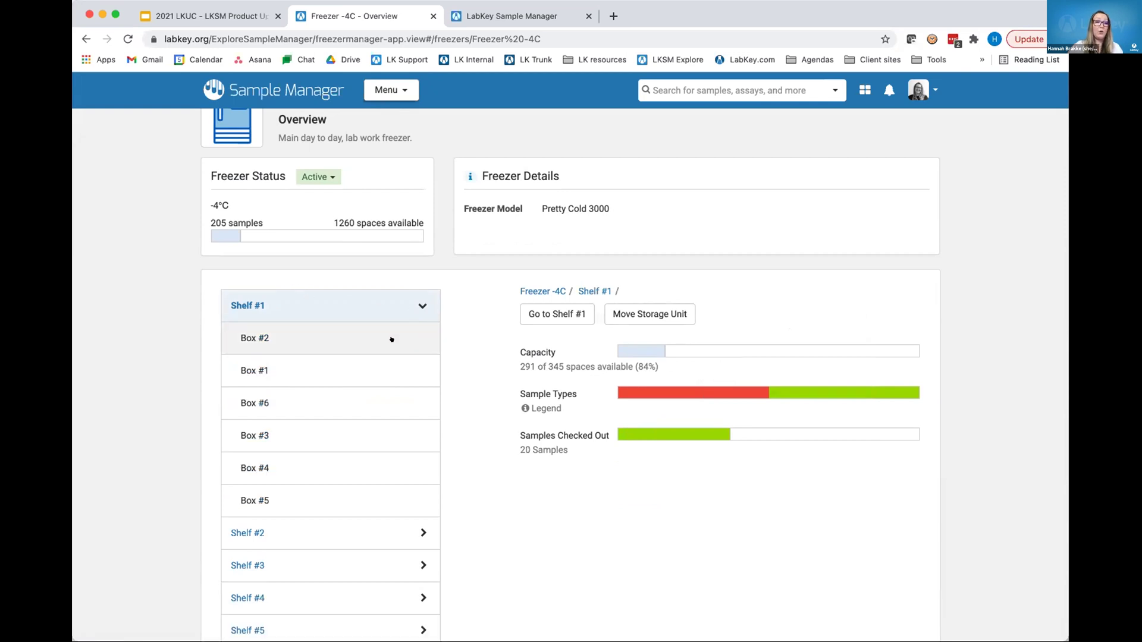
{"action": "left_click", "coordinate": [391, 339]}
{"action": "mouse_move", "coordinate": [801, 347]}
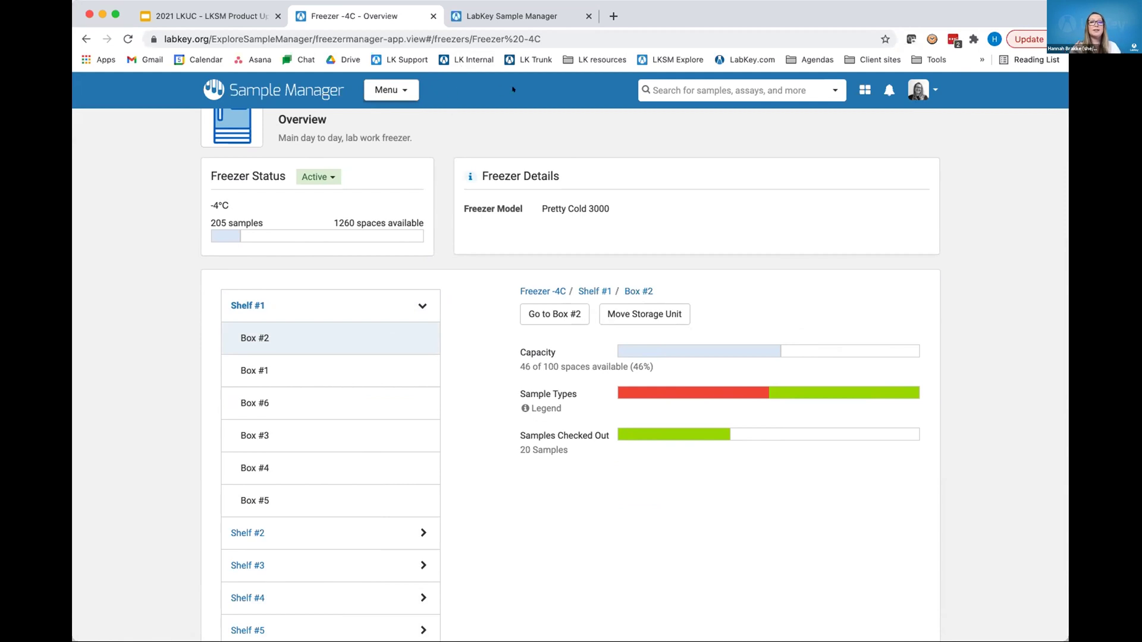
Return to the Blood sample type and open the lineage of sample LKUC-117.
{"action": "left_click", "coordinate": [390, 90]}
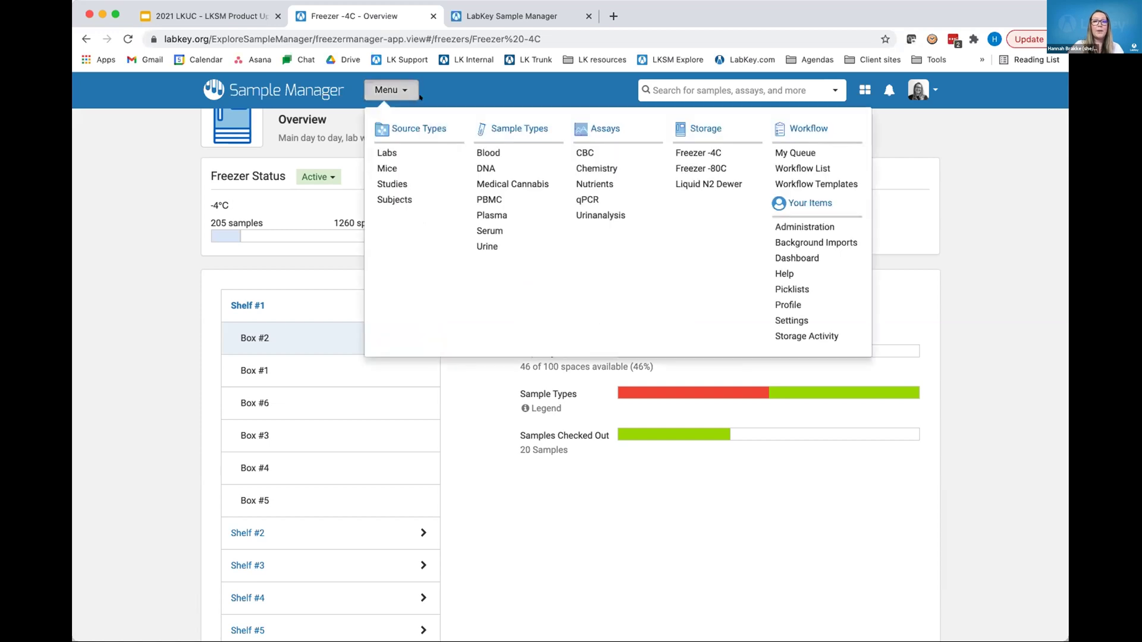
{"action": "left_click", "coordinate": [487, 153]}
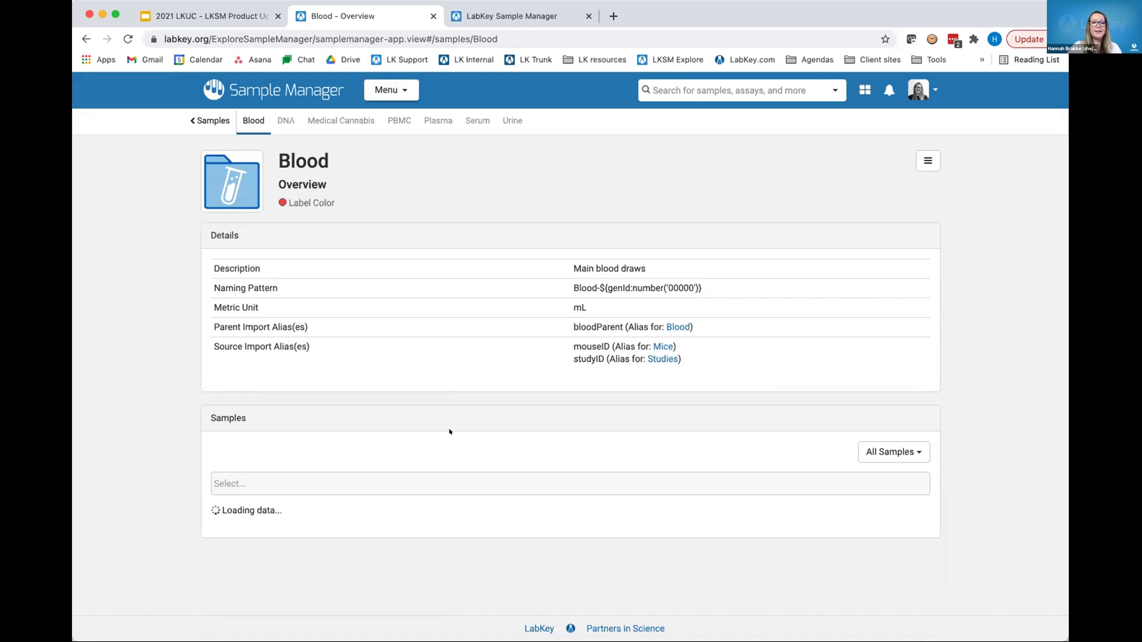
{"action": "scroll", "coordinate": [450, 432], "scroll_direction": "down", "scroll_amount": 5}
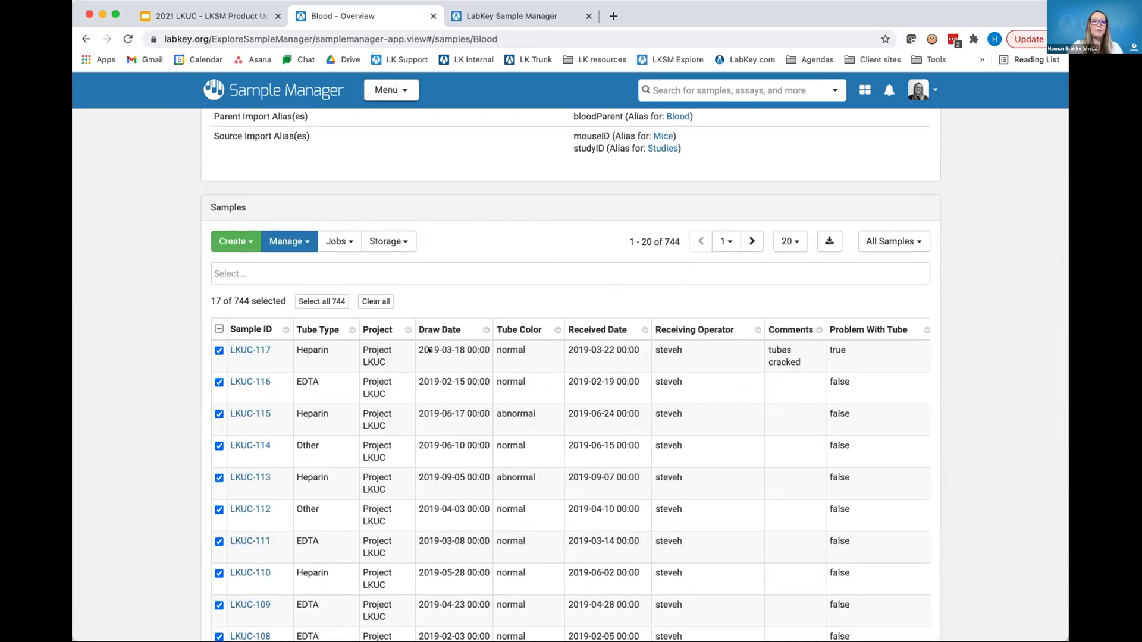
{"action": "scroll", "coordinate": [219, 493], "scroll_direction": "down", "scroll_amount": 4}
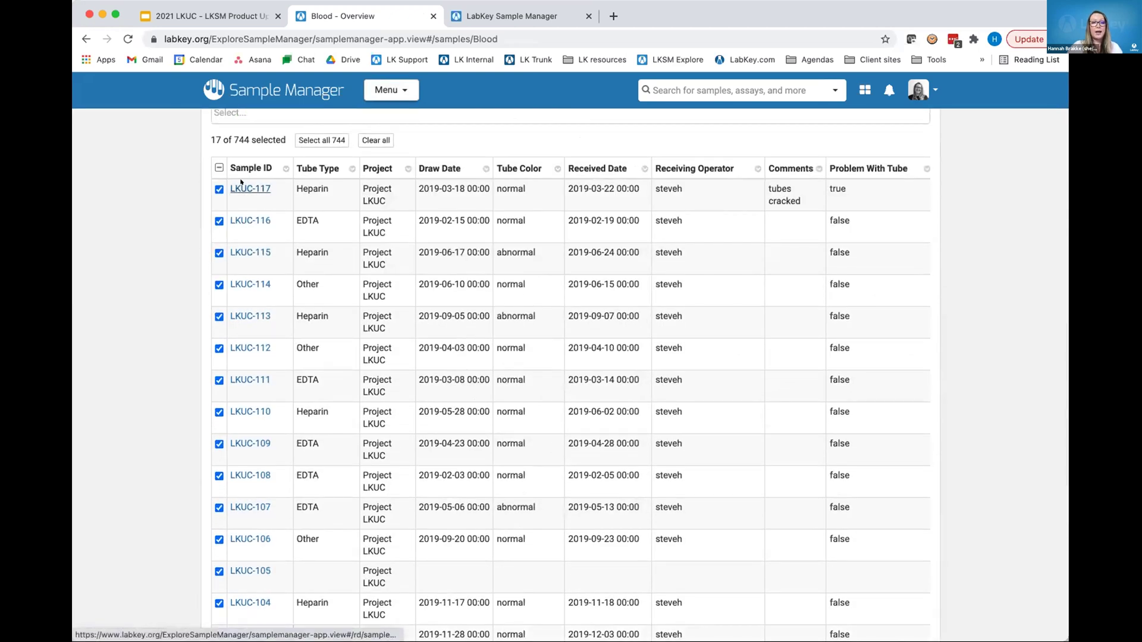
{"action": "left_click", "coordinate": [236, 184]}
{"action": "left_click", "coordinate": [285, 116]}
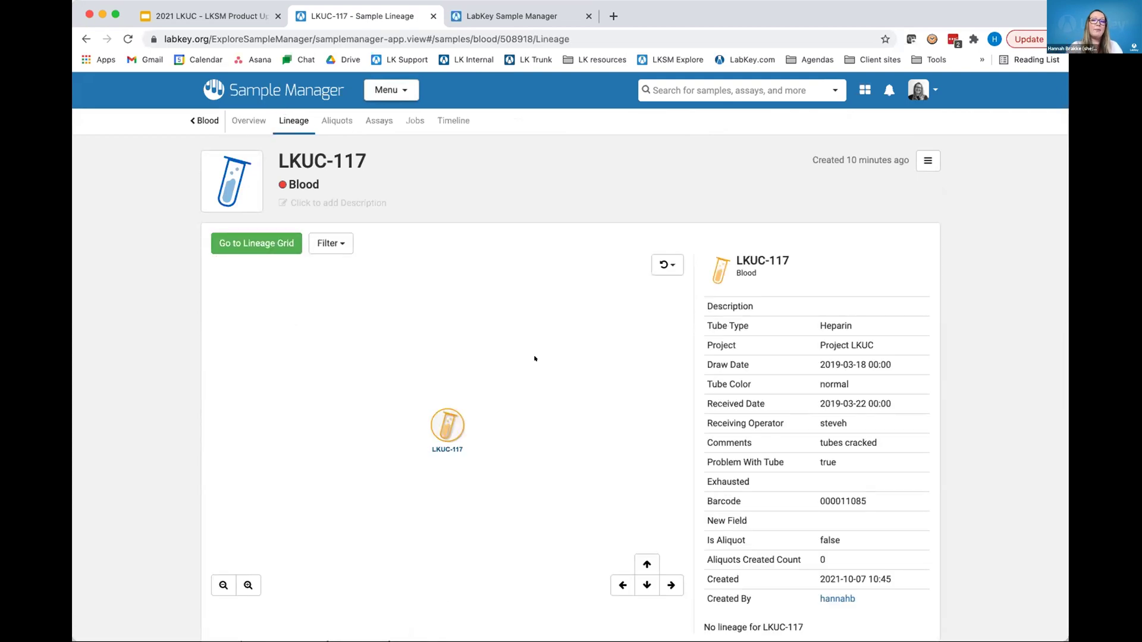
Edit the sources of the selected Blood samples in bulk, assigning source type Subjects with source ID Subject-1.
{"action": "left_click", "coordinate": [192, 121]}
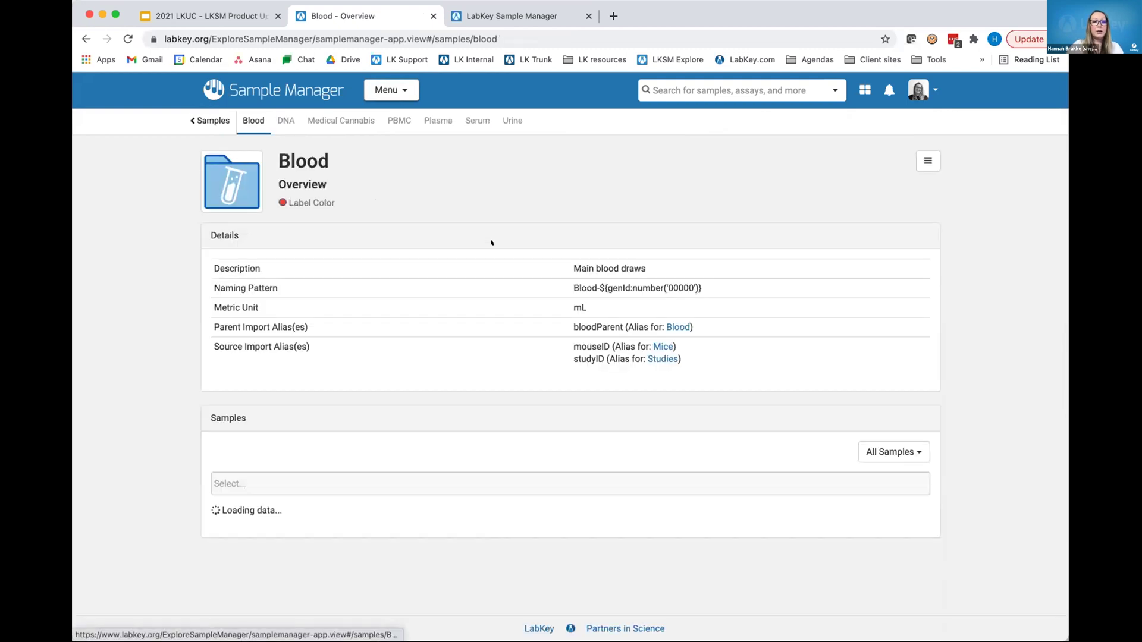
{"action": "scroll", "coordinate": [491, 365], "scroll_direction": "down", "scroll_amount": 5}
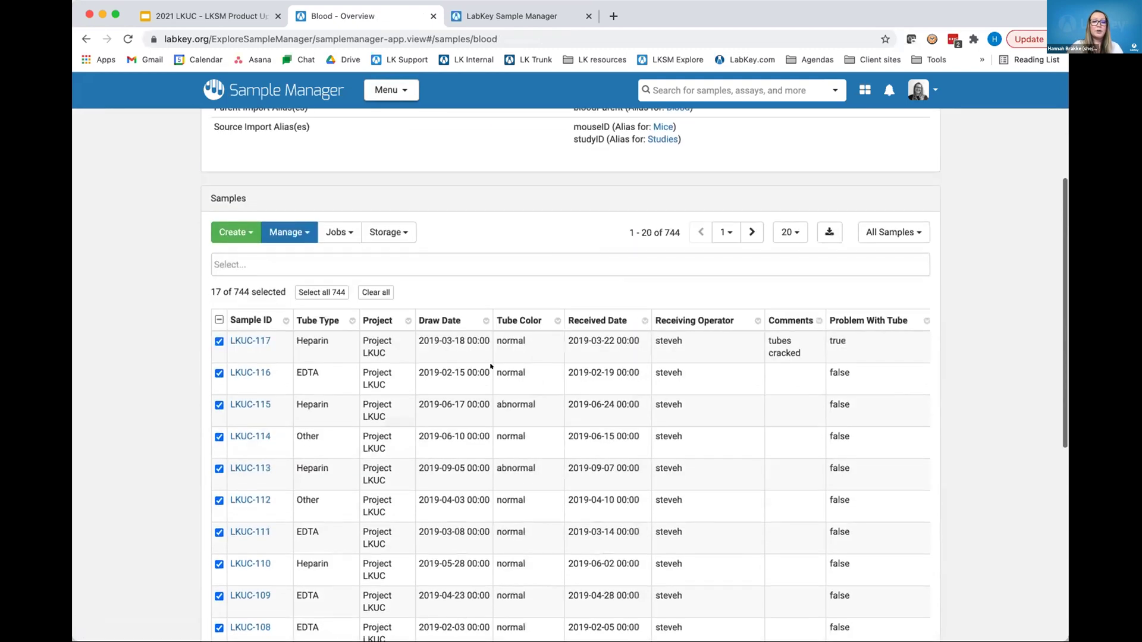
{"action": "left_click", "coordinate": [287, 215]}
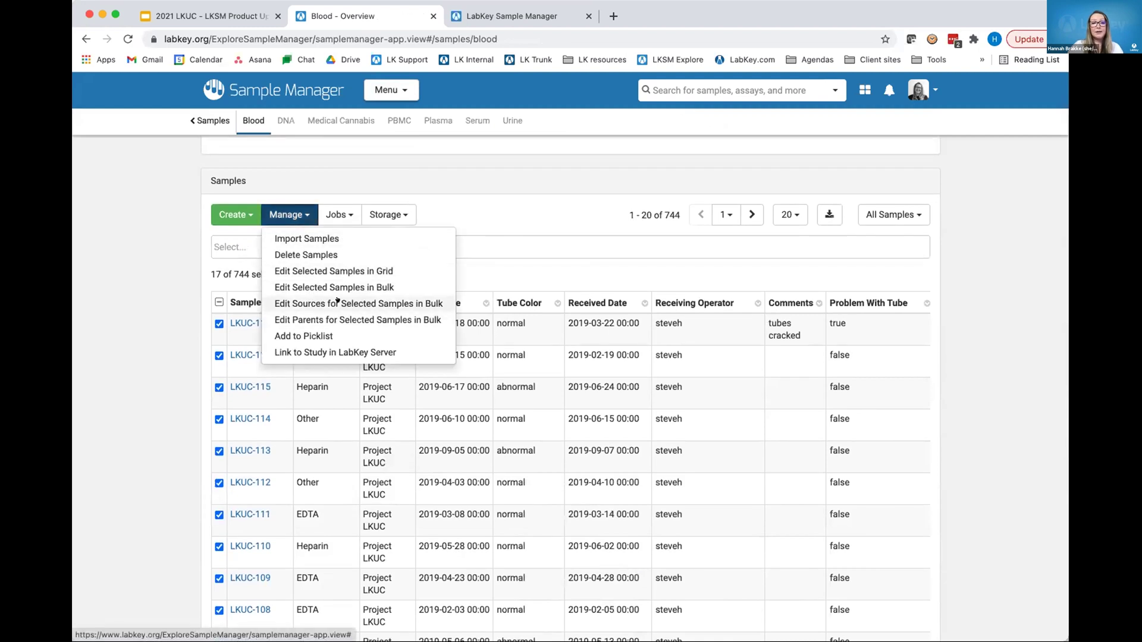
{"action": "left_click", "coordinate": [337, 302]}
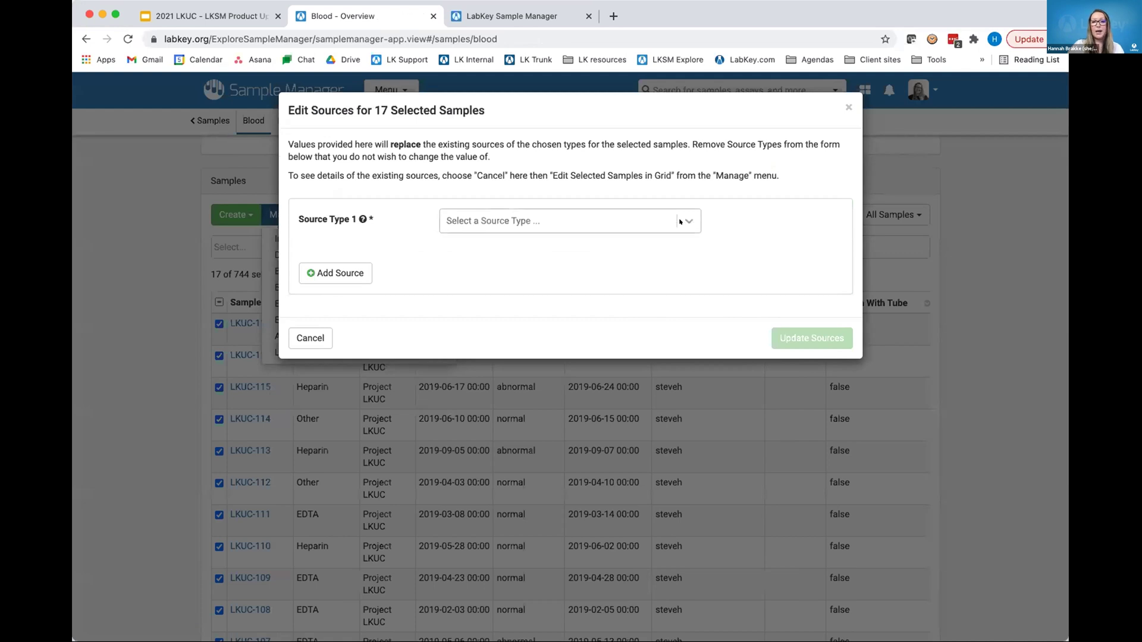
{"action": "left_click", "coordinate": [680, 221]}
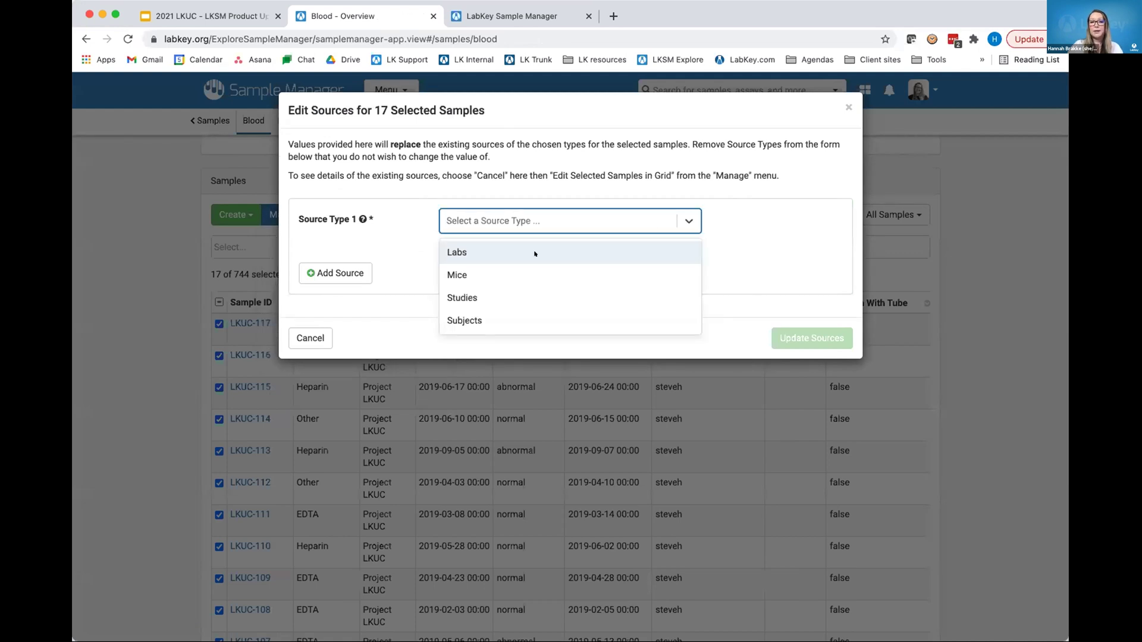
{"action": "left_click", "coordinate": [502, 320]}
{"action": "left_click", "coordinate": [687, 249]}
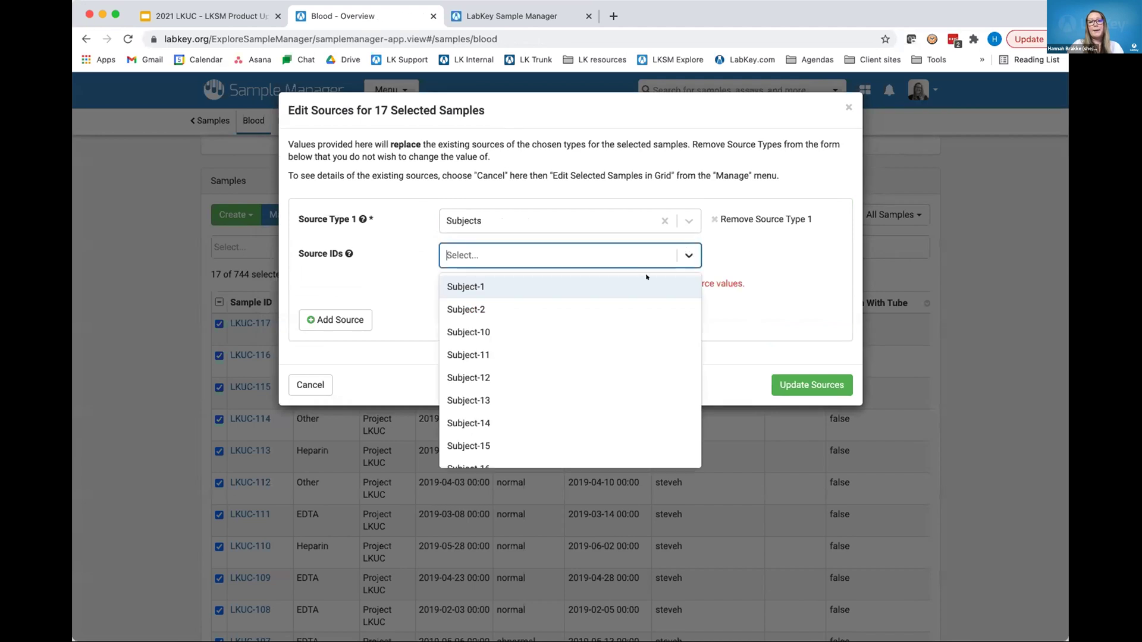
{"action": "left_click", "coordinate": [615, 288]}
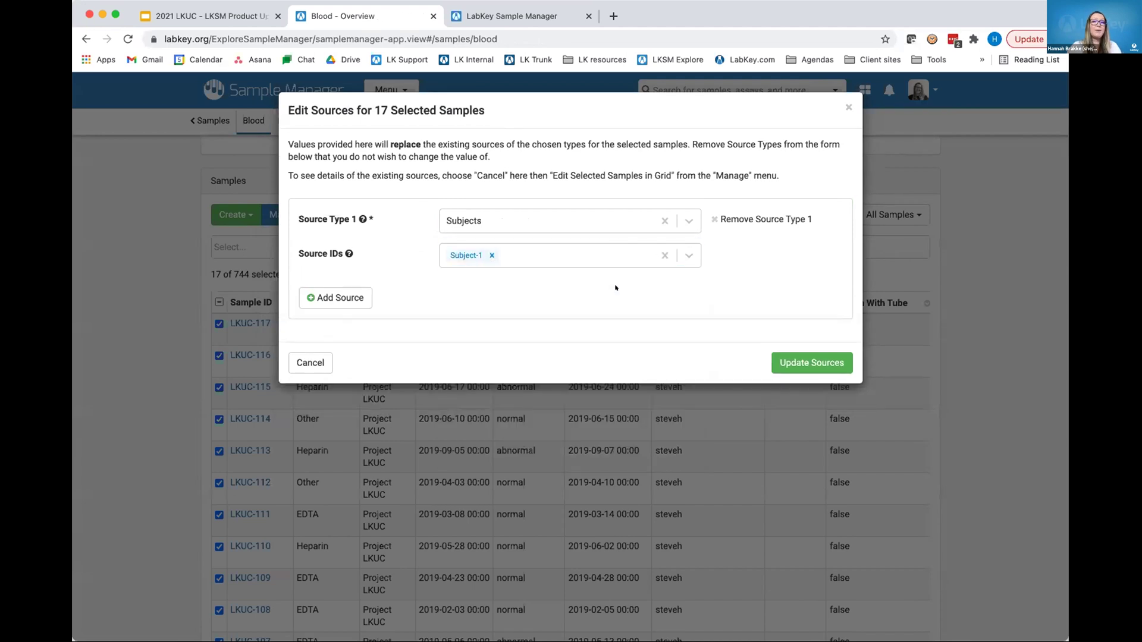
{"action": "left_click", "coordinate": [795, 358]}
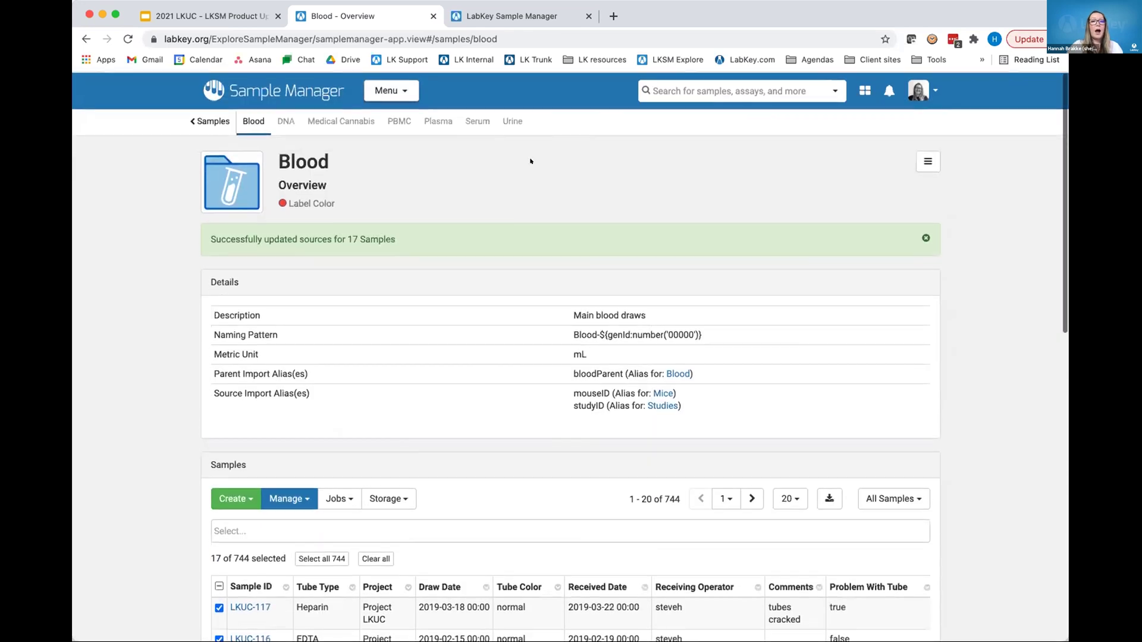
Open the Subjects source type and review its details and list of sources.
{"action": "left_click", "coordinate": [394, 90]}
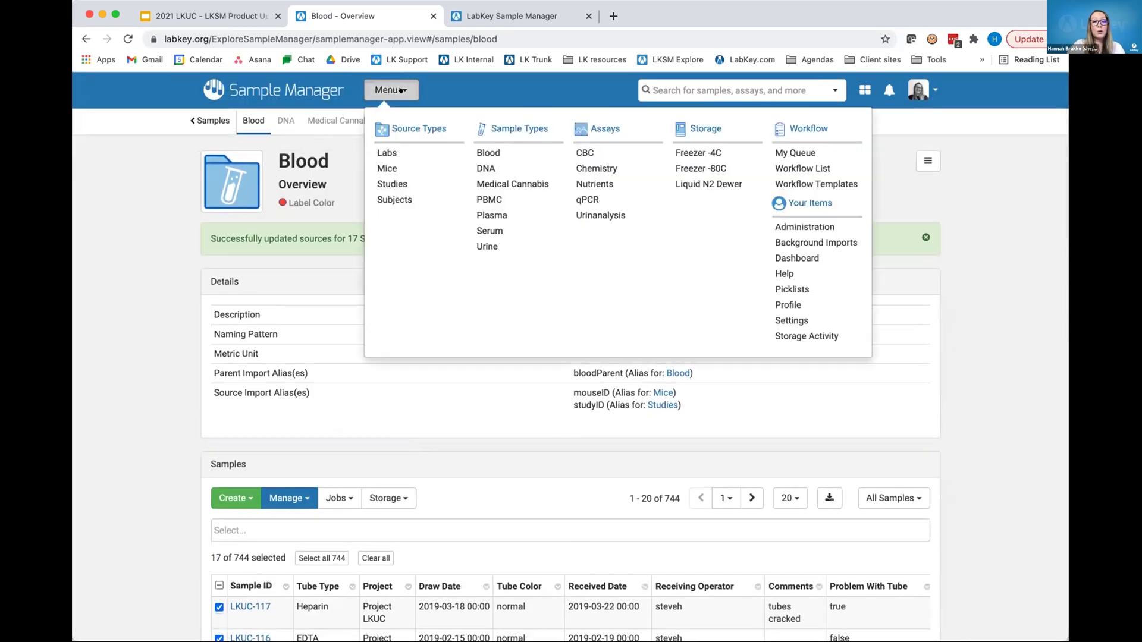
{"action": "left_click", "coordinate": [386, 200]}
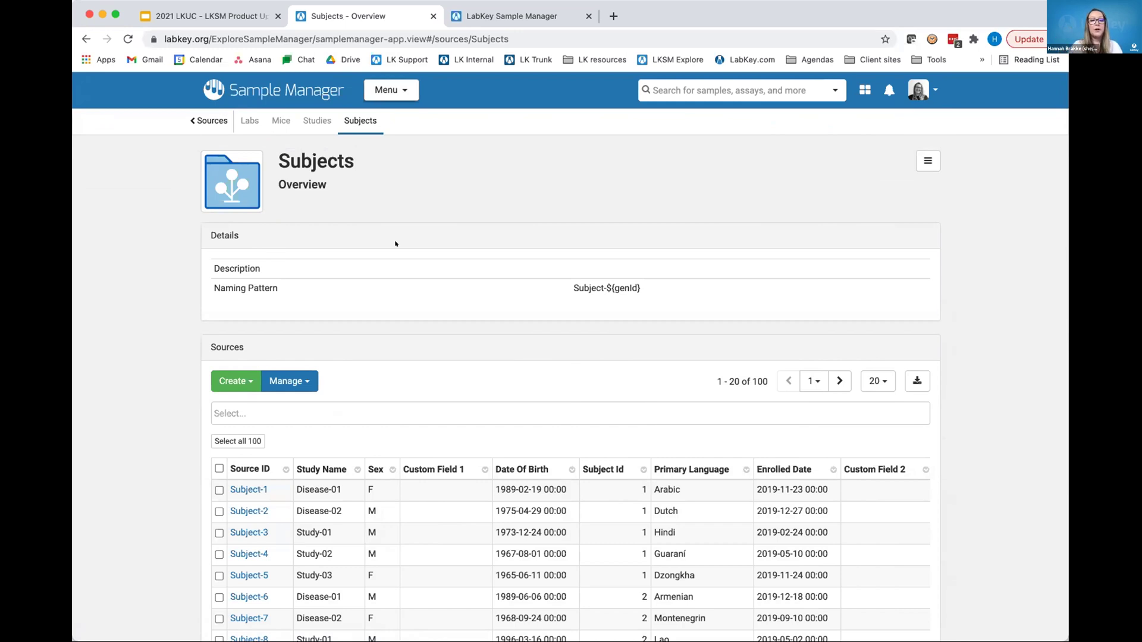
{"action": "scroll", "coordinate": [396, 244], "scroll_direction": "down", "scroll_amount": 1}
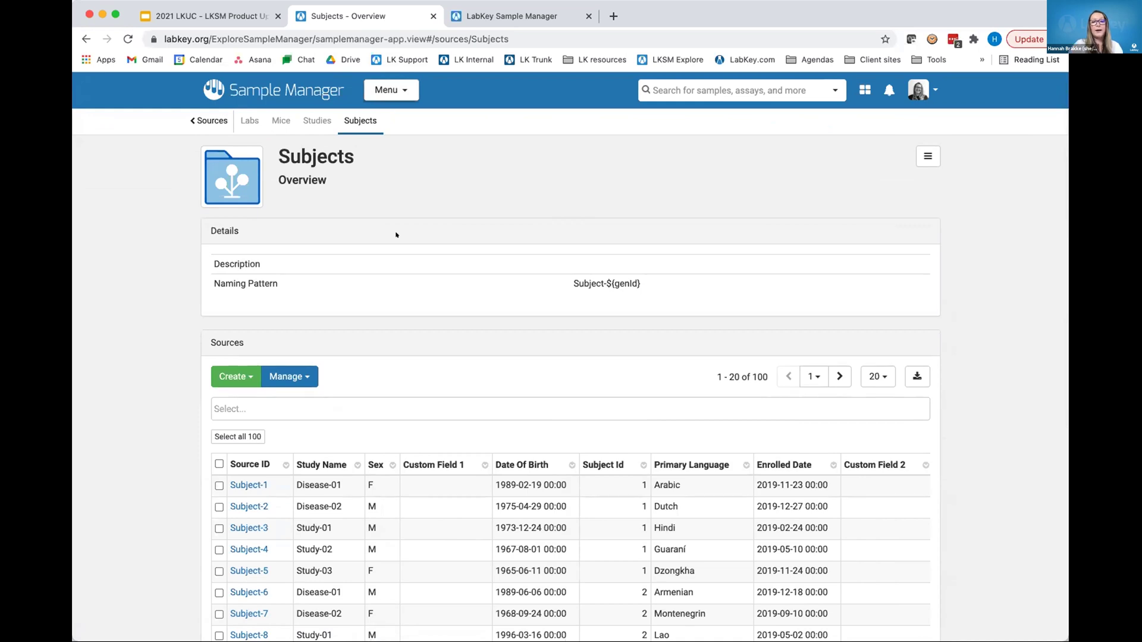
{"action": "scroll", "coordinate": [304, 553], "scroll_direction": "down", "scroll_amount": 3}
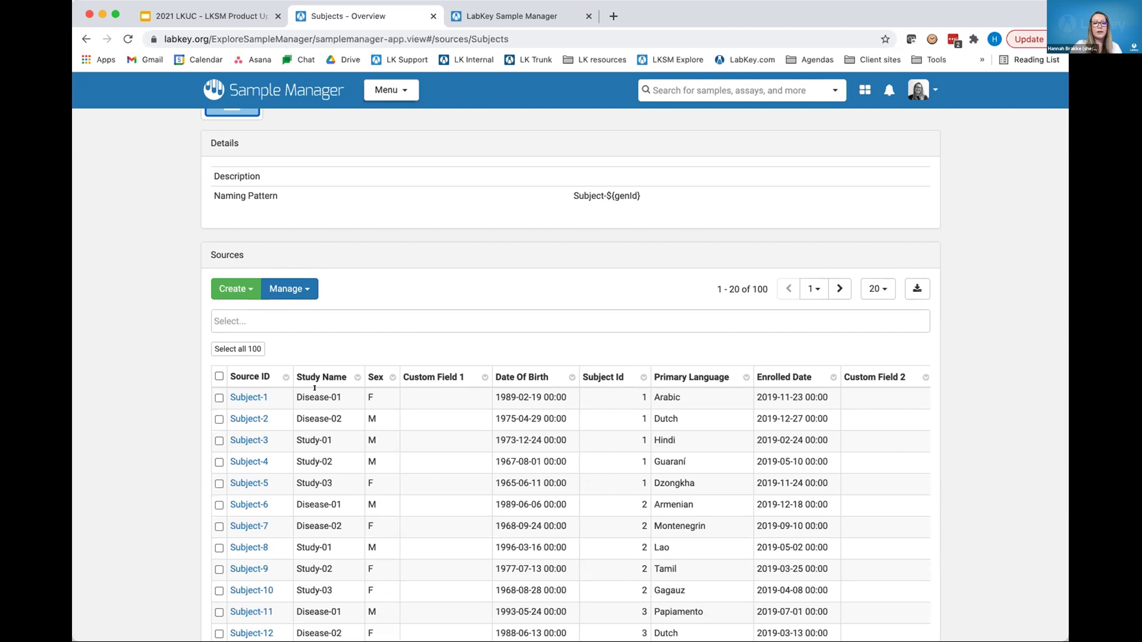
Open source Subject-1 and examine its overview, lineage graph and linked Blood samples.
{"action": "left_click", "coordinate": [239, 397]}
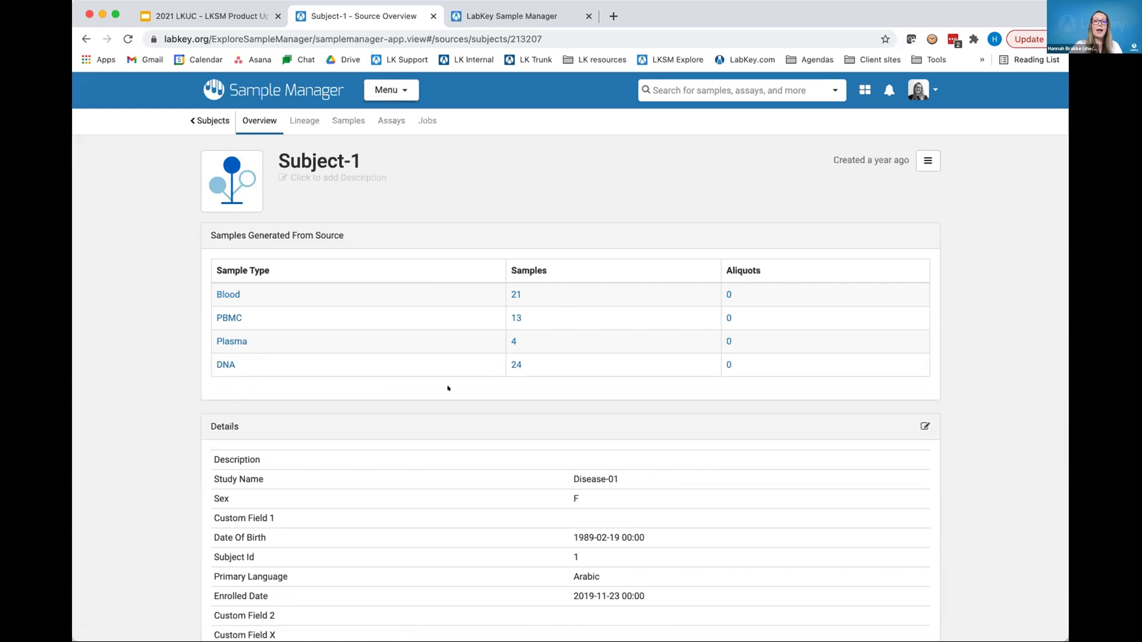
{"action": "scroll", "coordinate": [448, 388], "scroll_direction": "down", "scroll_amount": 2}
{"action": "scroll", "coordinate": [448, 388], "scroll_direction": "up", "scroll_amount": 2}
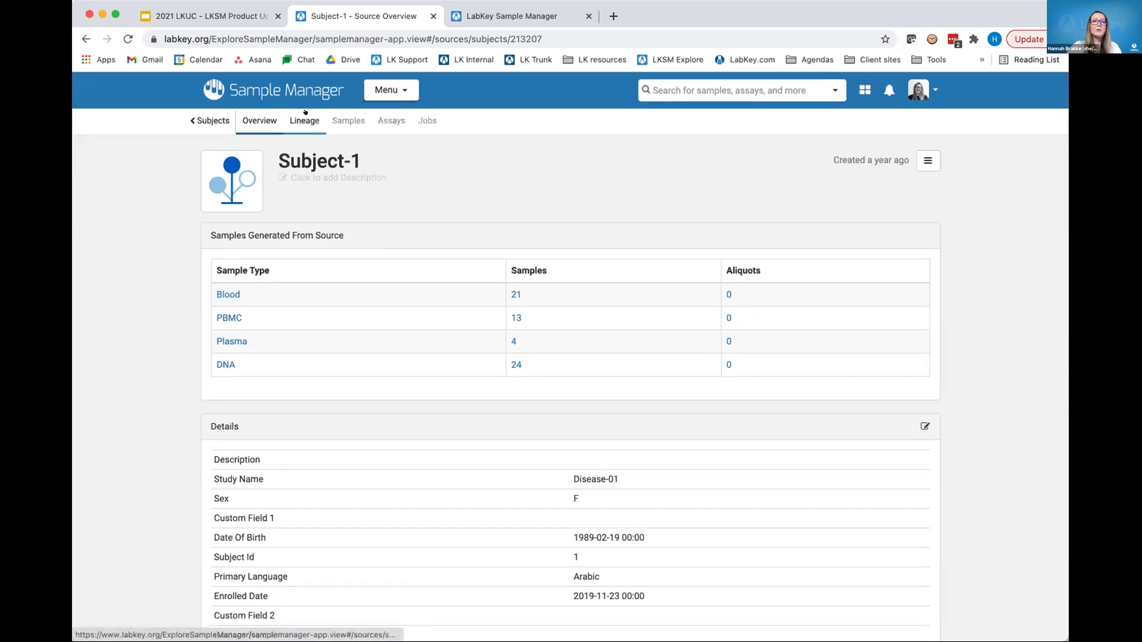
{"action": "left_click", "coordinate": [305, 114]}
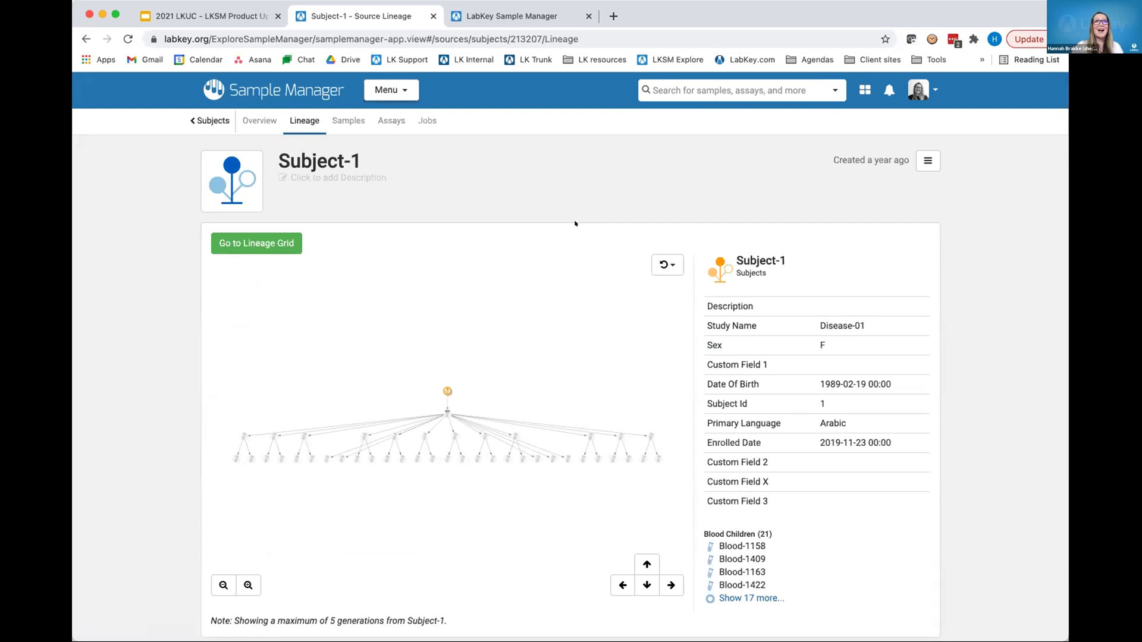
{"action": "left_click", "coordinate": [349, 120]}
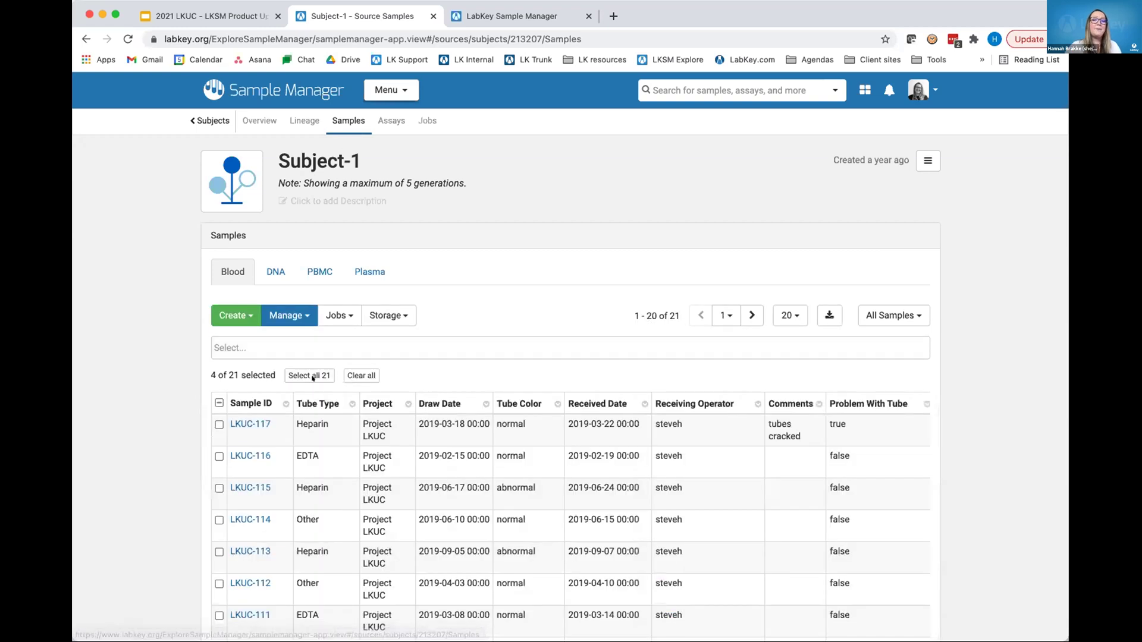
Review the Blood samples linked to Subject-1, and return to the Blood sample type to check its selected samples.
{"action": "scroll", "coordinate": [316, 374], "scroll_direction": "down", "scroll_amount": 5}
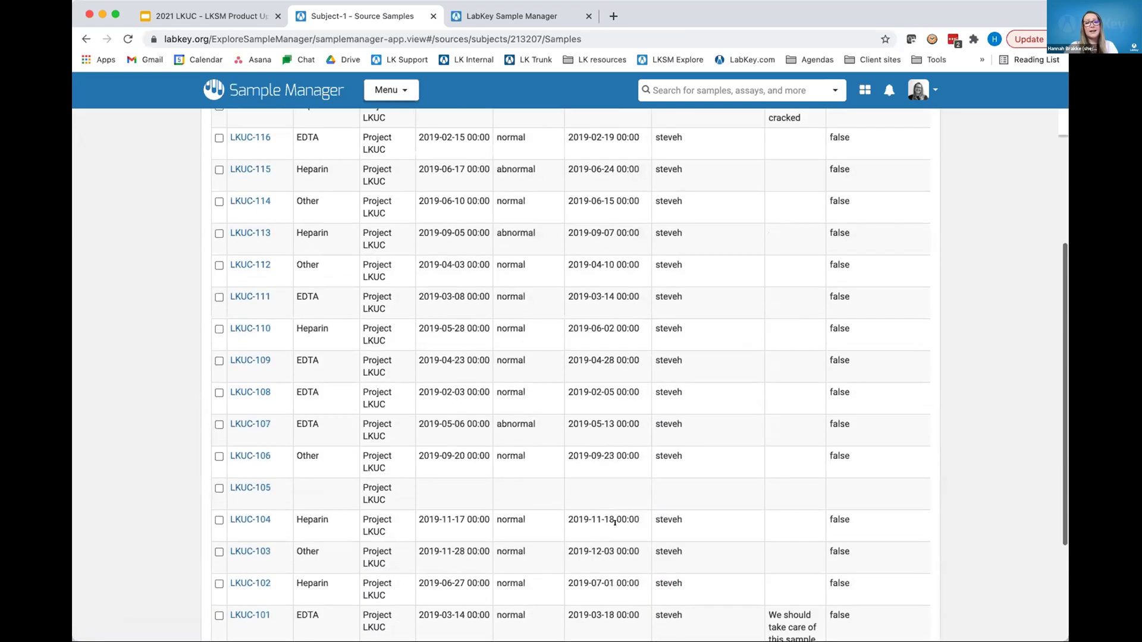
{"action": "scroll", "coordinate": [617, 462], "scroll_direction": "up", "scroll_amount": 5}
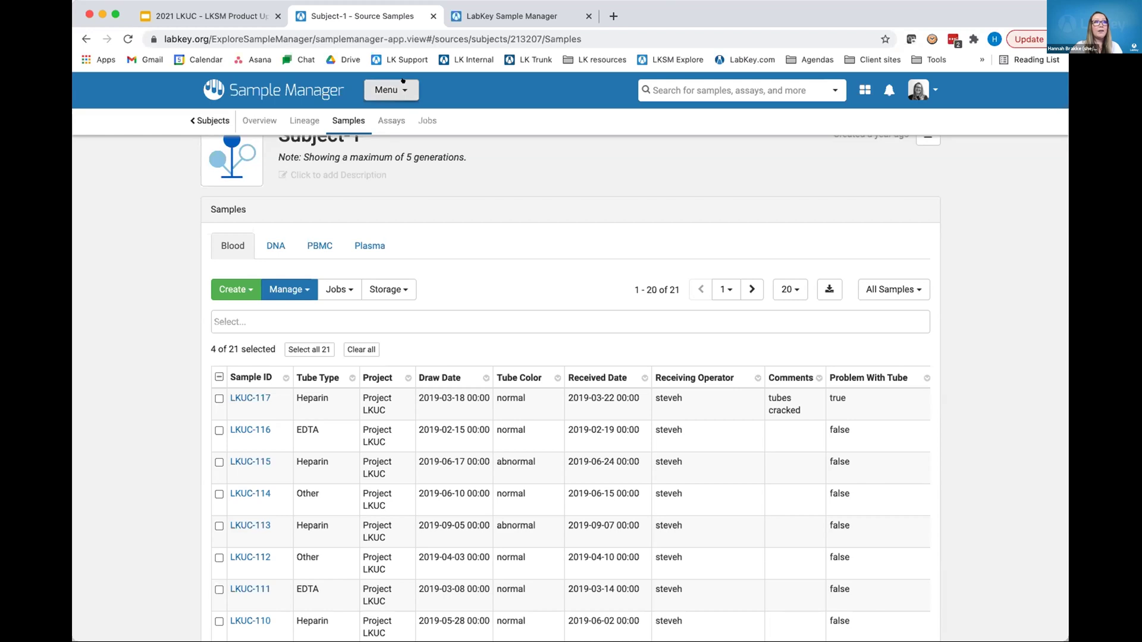
{"action": "left_click", "coordinate": [380, 89]}
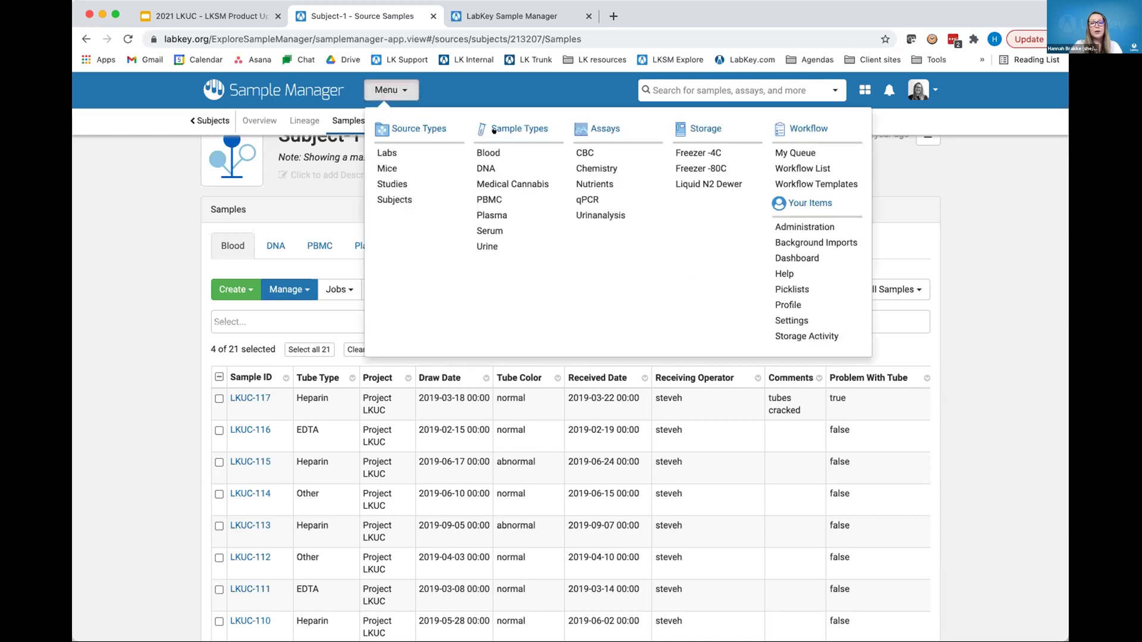
{"action": "left_click", "coordinate": [488, 152]}
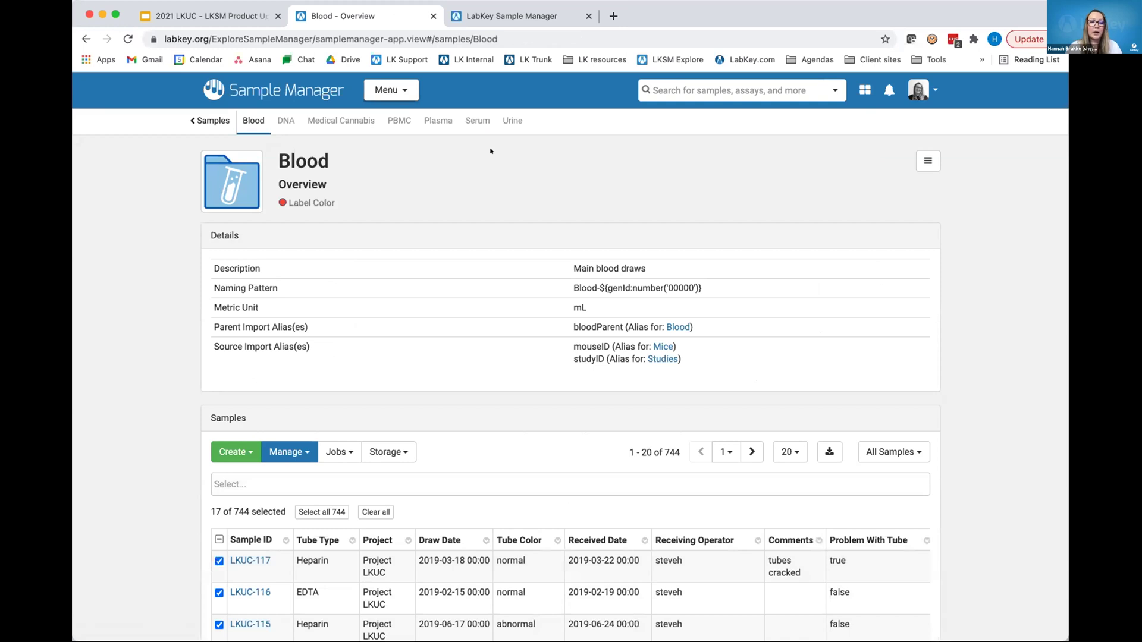
{"action": "scroll", "coordinate": [530, 357], "scroll_direction": "down", "scroll_amount": 3}
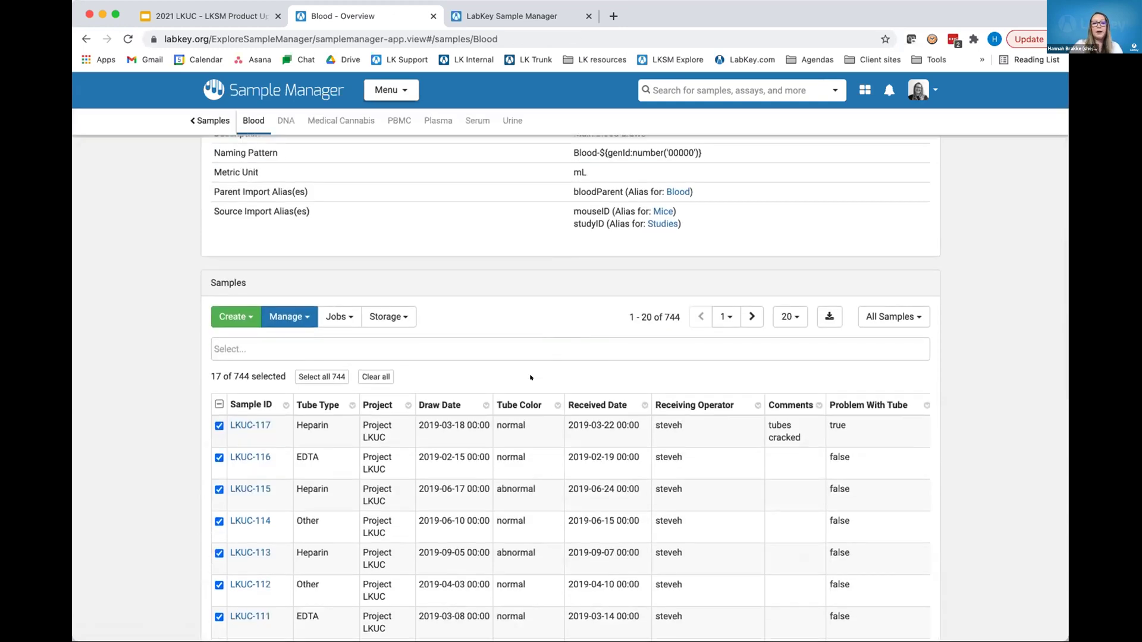
{"action": "scroll", "coordinate": [530, 377], "scroll_direction": "down", "scroll_amount": 3}
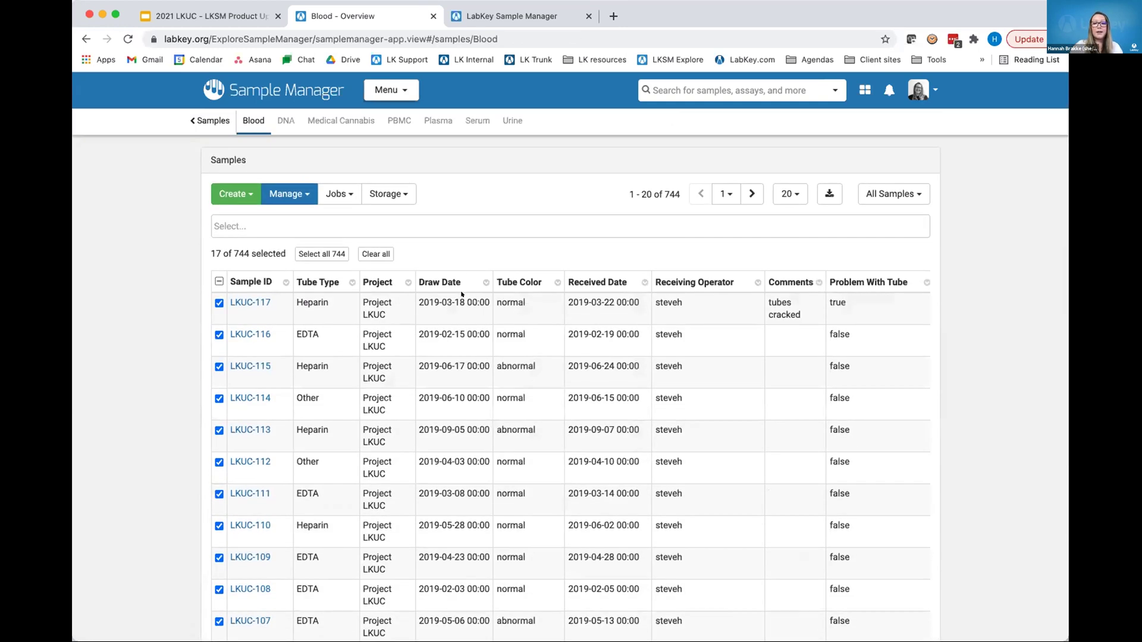
{"action": "scroll", "coordinate": [541, 357], "scroll_direction": "up", "scroll_amount": 6}
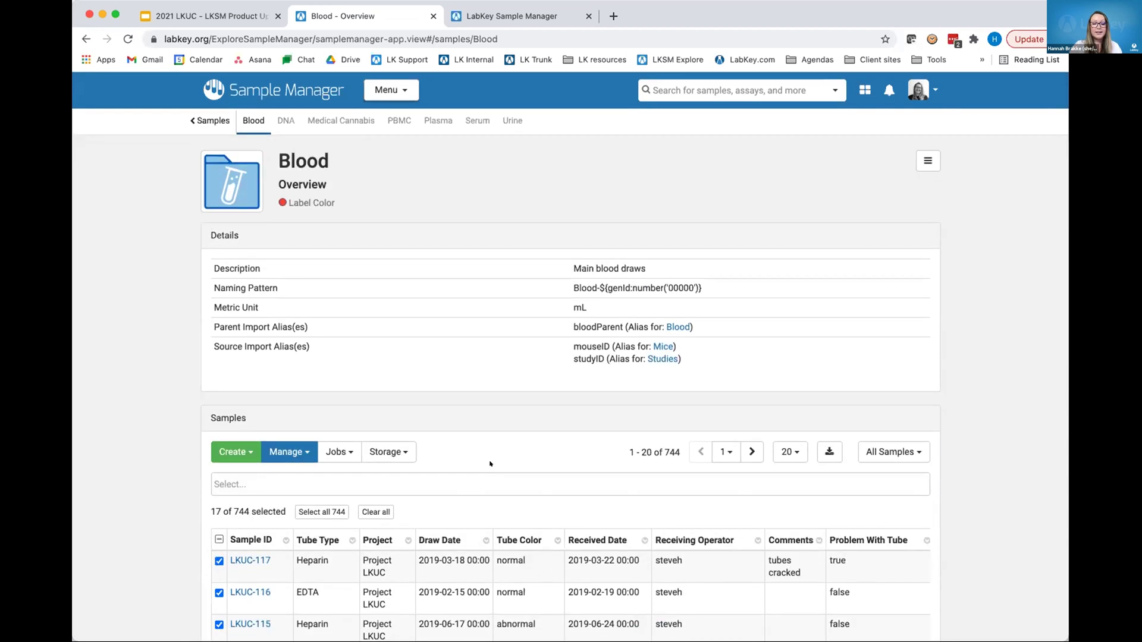
Start a new job with the selected Blood samples and open its task setup.
{"action": "left_click", "coordinate": [327, 447]}
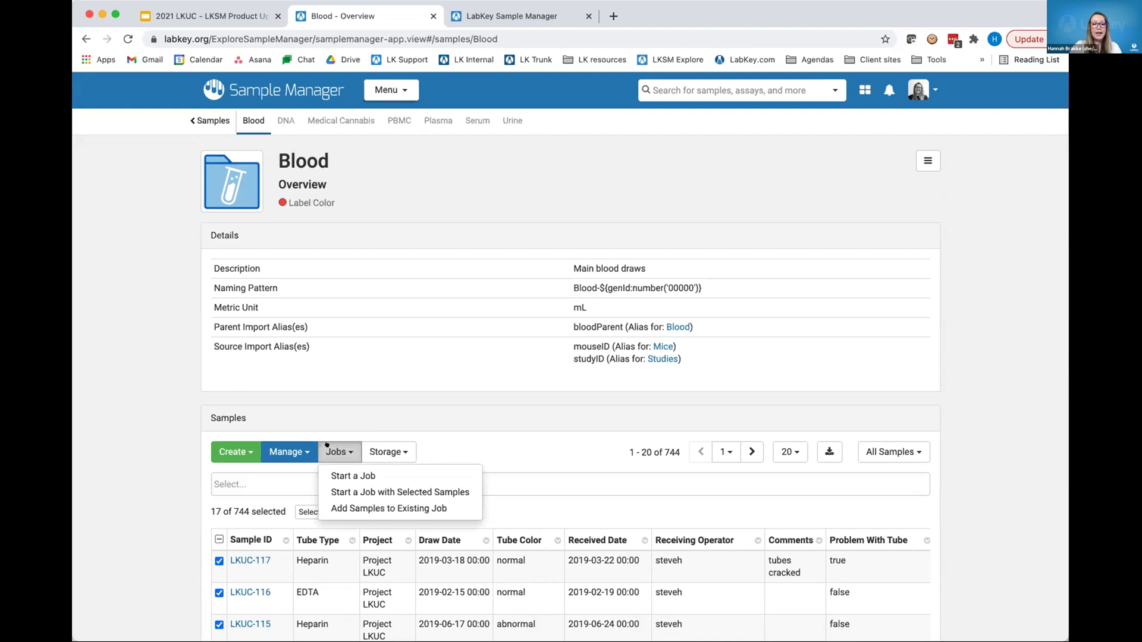
{"action": "left_click", "coordinate": [401, 493]}
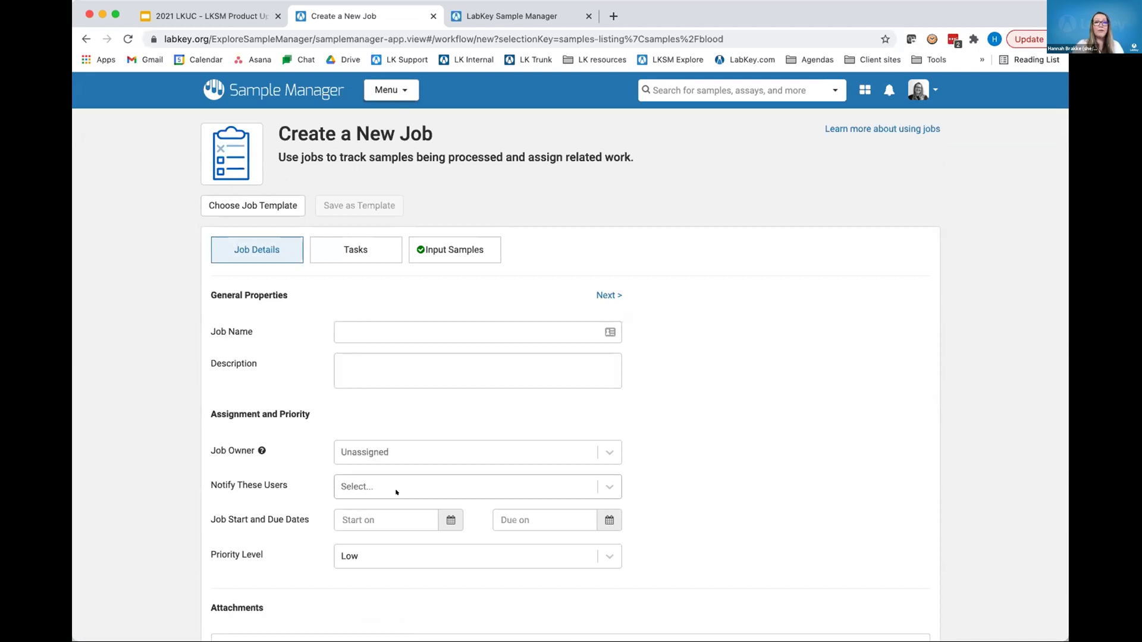
{"action": "scroll", "coordinate": [396, 464], "scroll_direction": "down", "scroll_amount": 1}
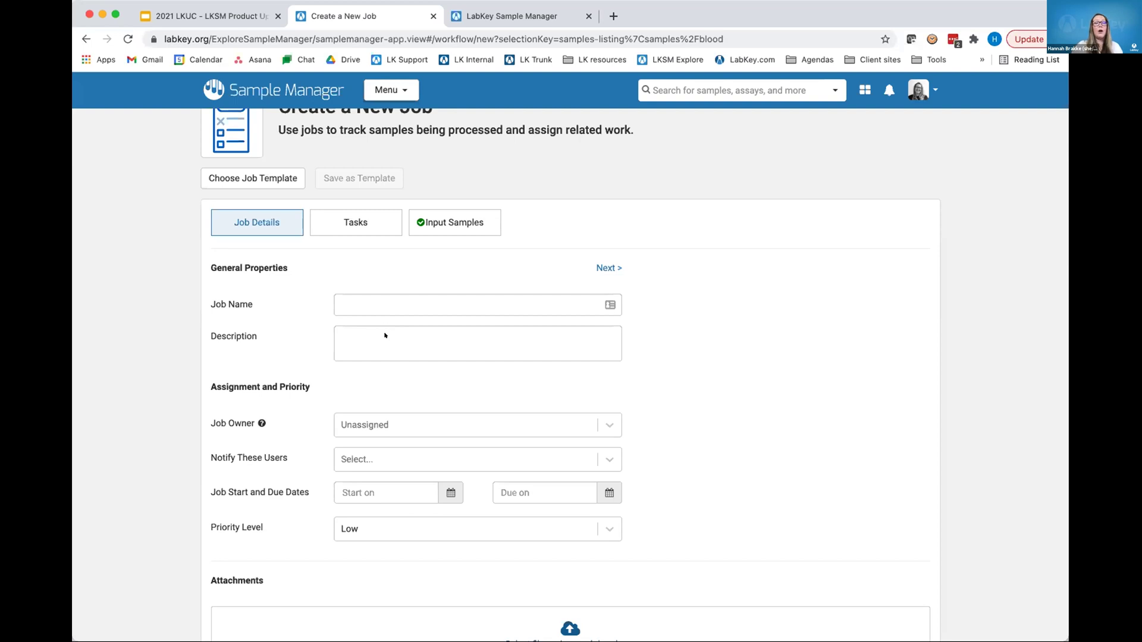
{"action": "left_click", "coordinate": [355, 223]}
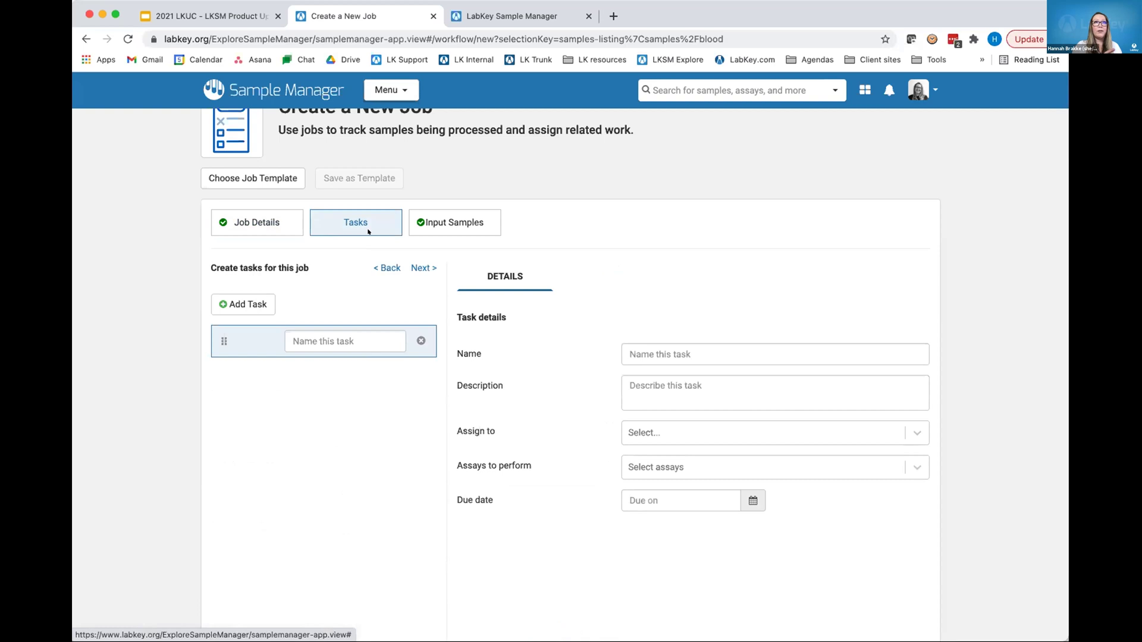
Apply the Perform blood analyses template to the new job and review the tasks it contains.
{"action": "left_click", "coordinate": [257, 175]}
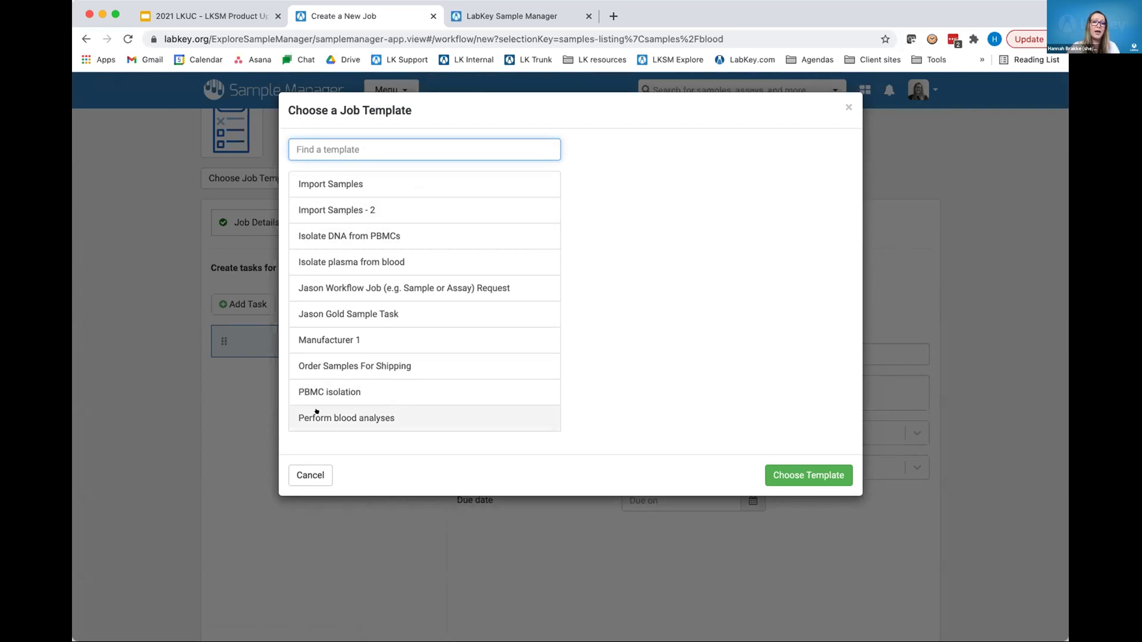
{"action": "left_click", "coordinate": [359, 412]}
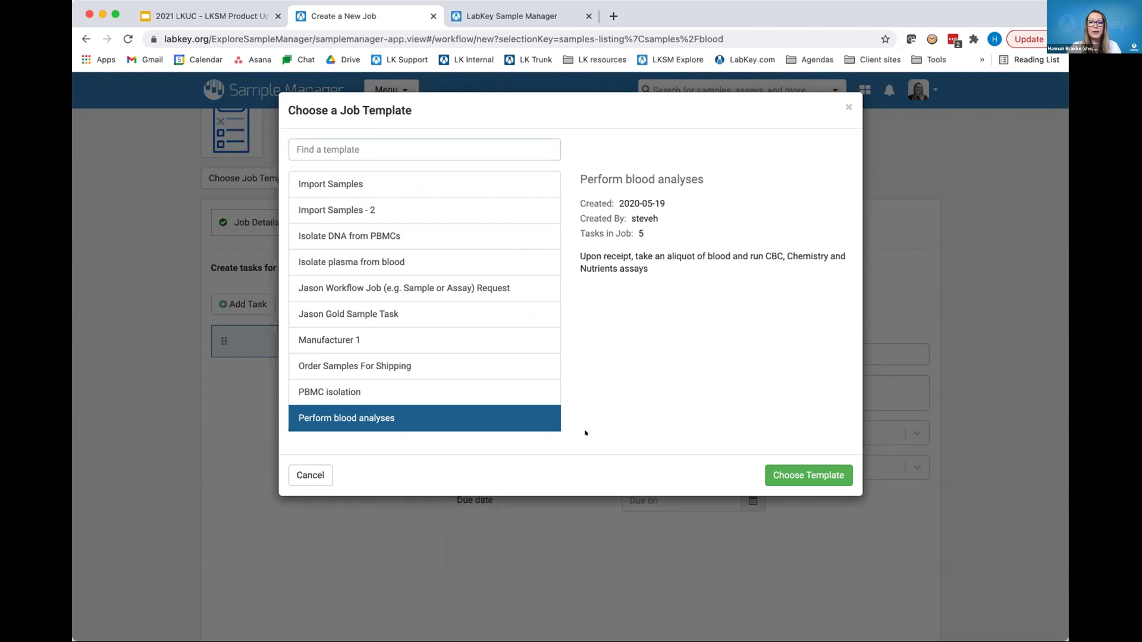
{"action": "left_click", "coordinate": [800, 474]}
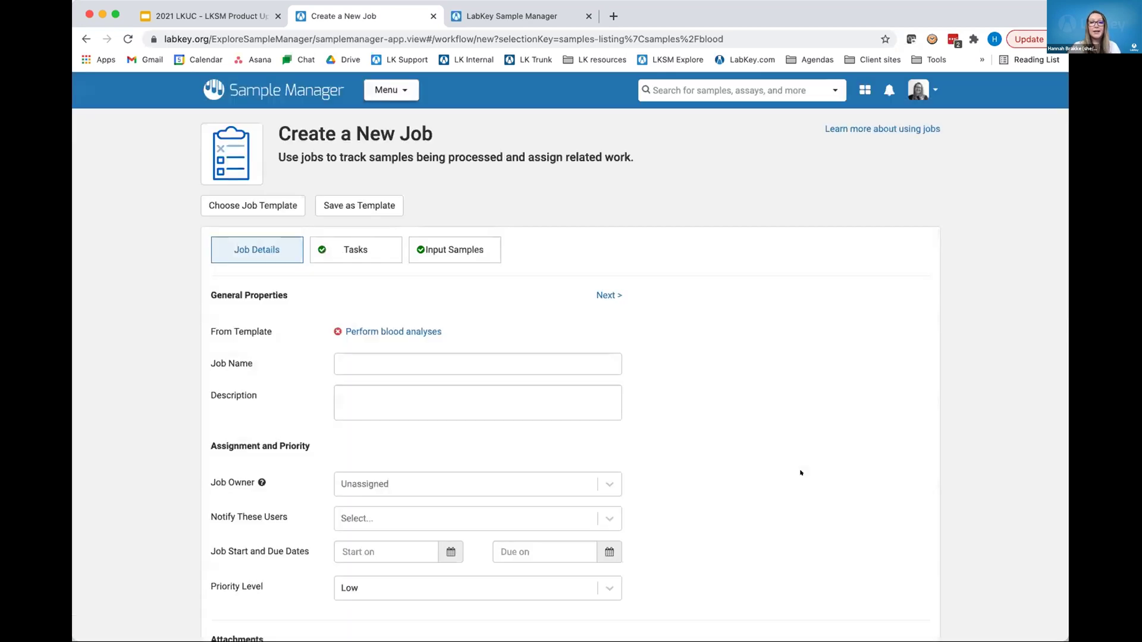
{"action": "left_click", "coordinate": [341, 246]}
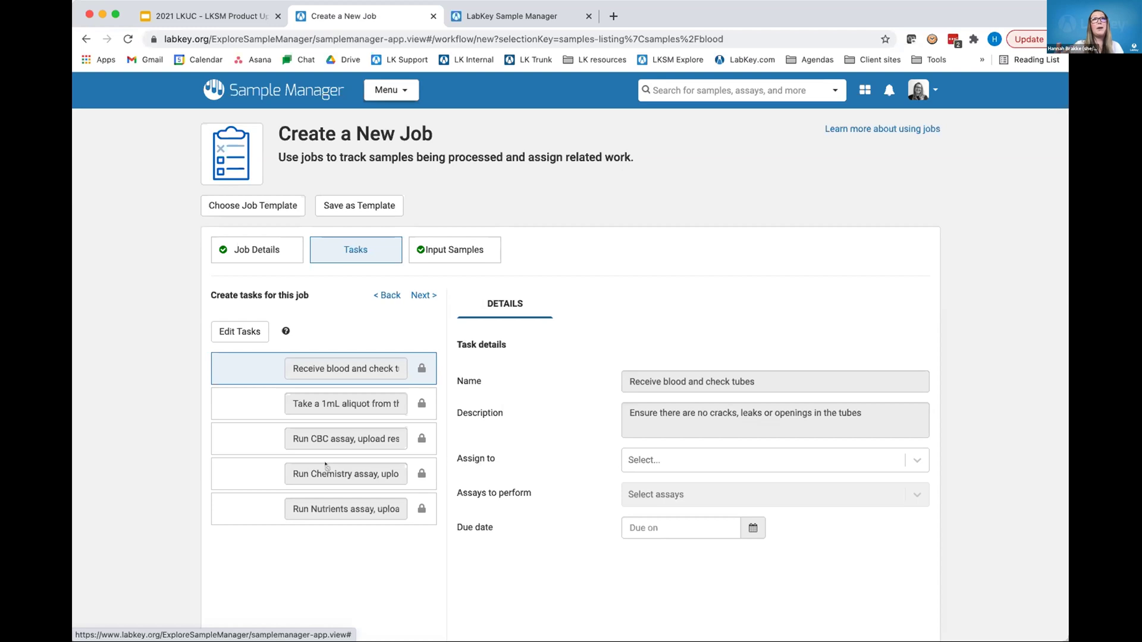
{"action": "left_click", "coordinate": [264, 253]}
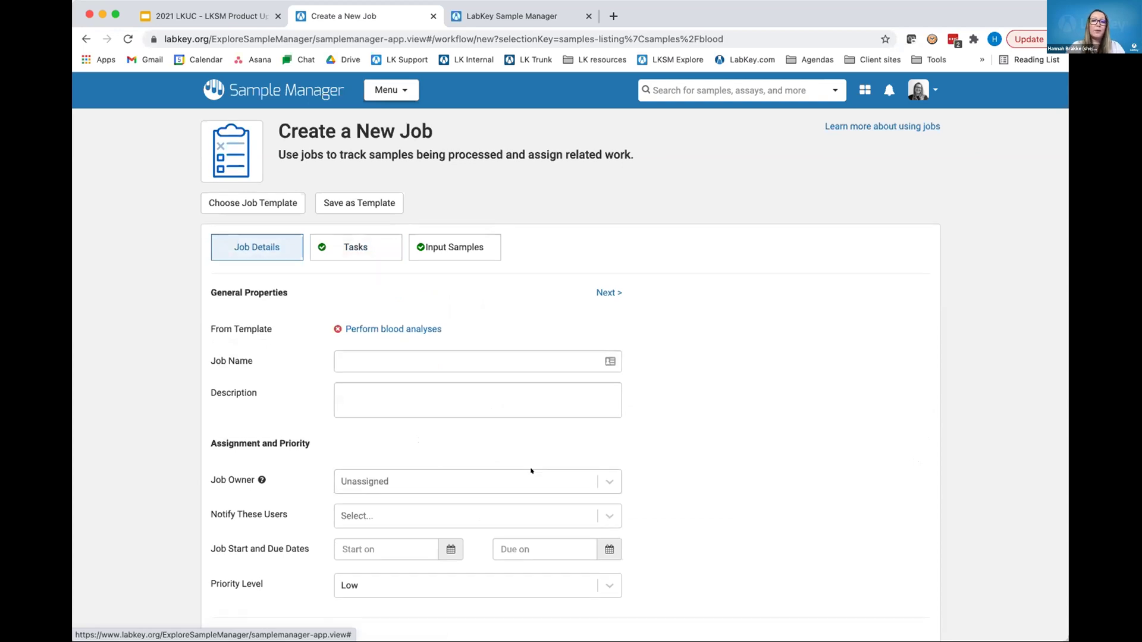
Assign the first available user as the job owner.
{"action": "scroll", "coordinate": [523, 462], "scroll_direction": "down", "scroll_amount": 2}
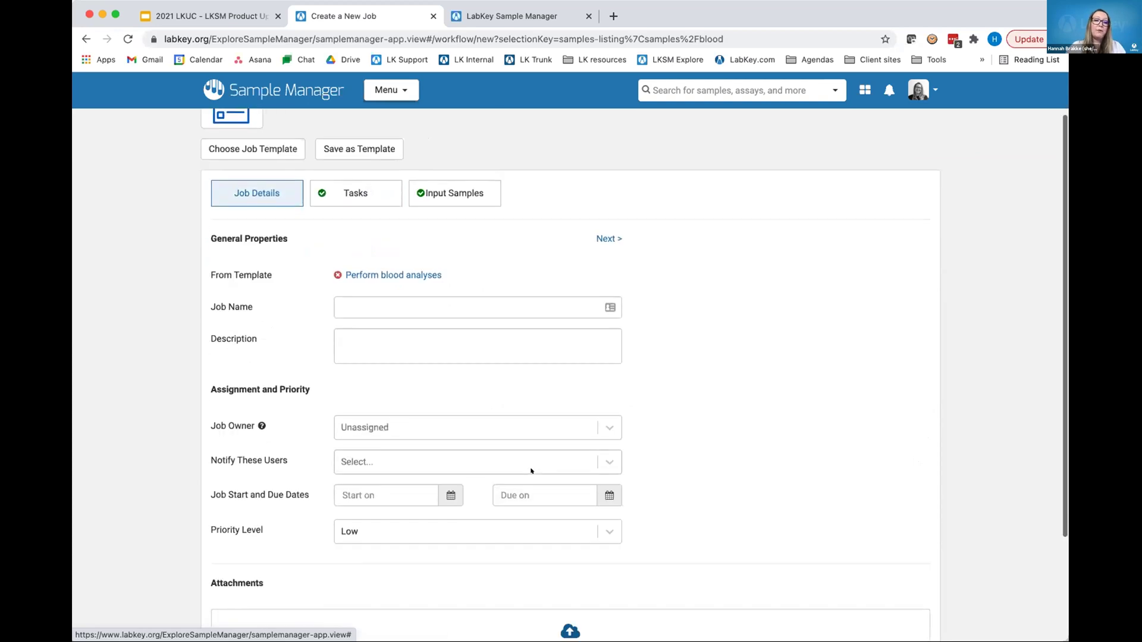
{"action": "left_click", "coordinate": [499, 420]}
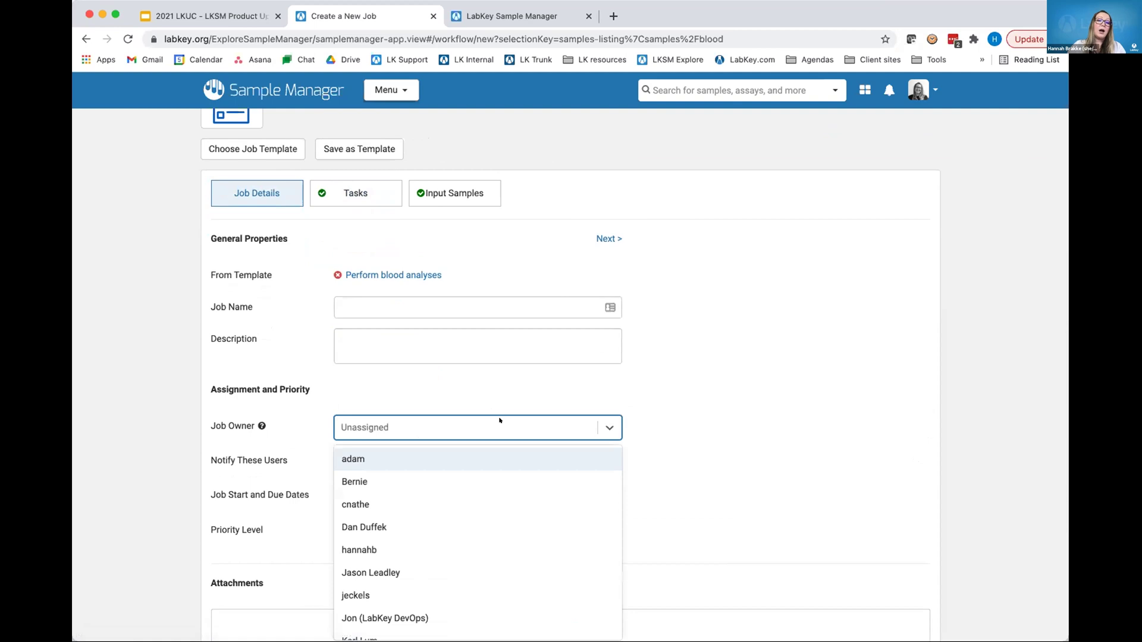
{"action": "left_click", "coordinate": [479, 458]}
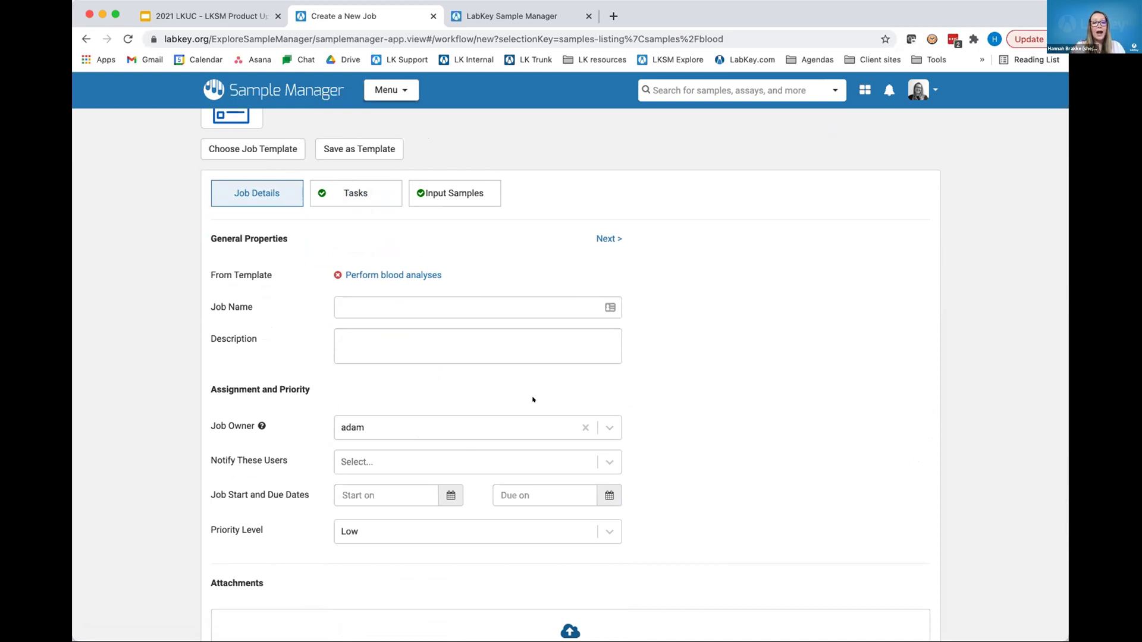
{"action": "left_click", "coordinate": [467, 461]}
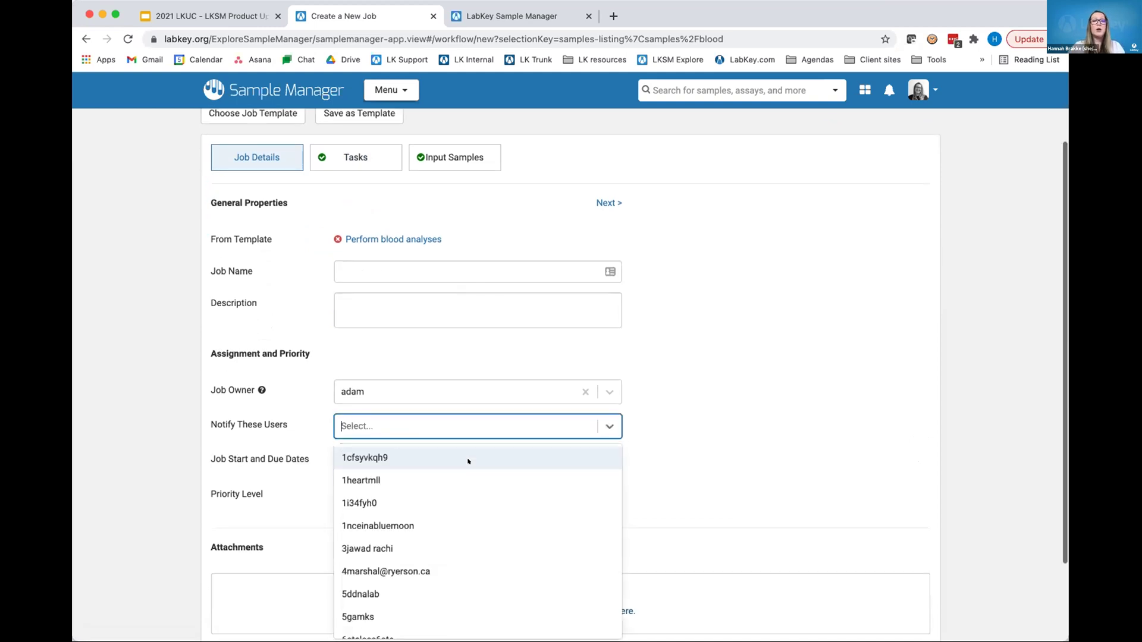
{"action": "left_click", "coordinate": [467, 458]}
{"action": "left_click", "coordinate": [392, 424]}
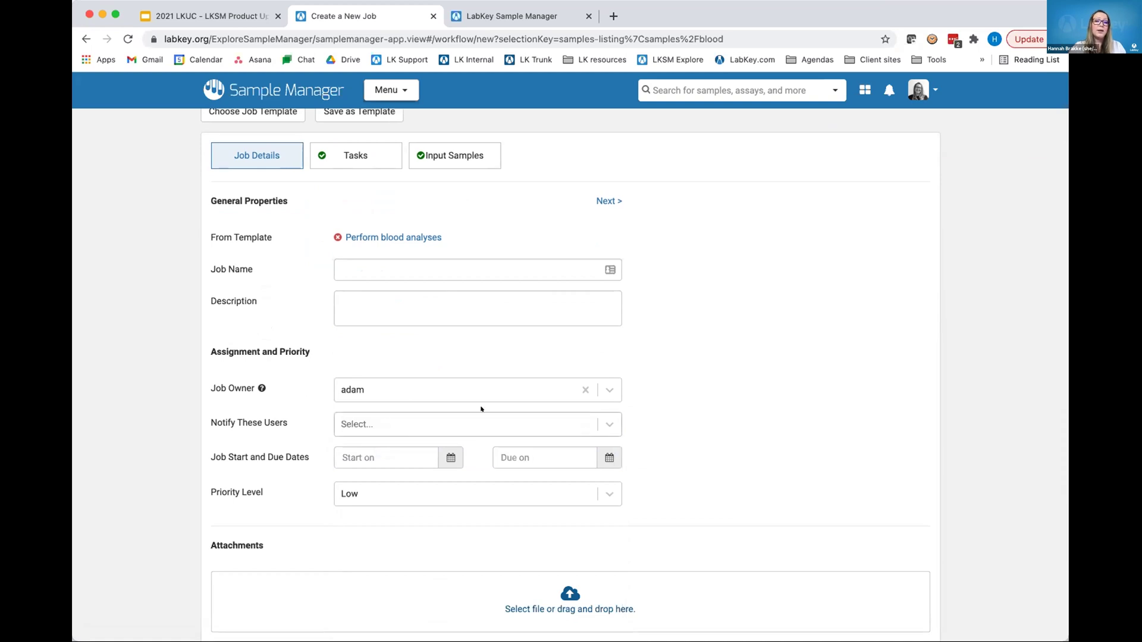
{"action": "left_click", "coordinate": [493, 422]}
{"action": "scroll", "coordinate": [493, 422], "scroll_direction": "down", "scroll_amount": 5}
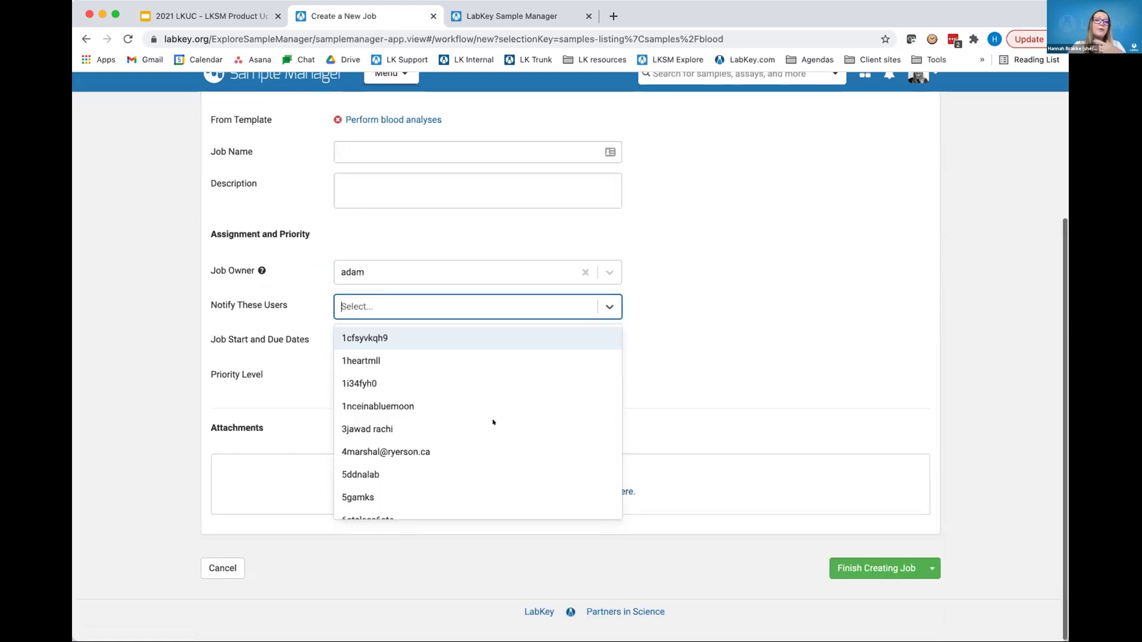
{"action": "left_click", "coordinate": [726, 375]}
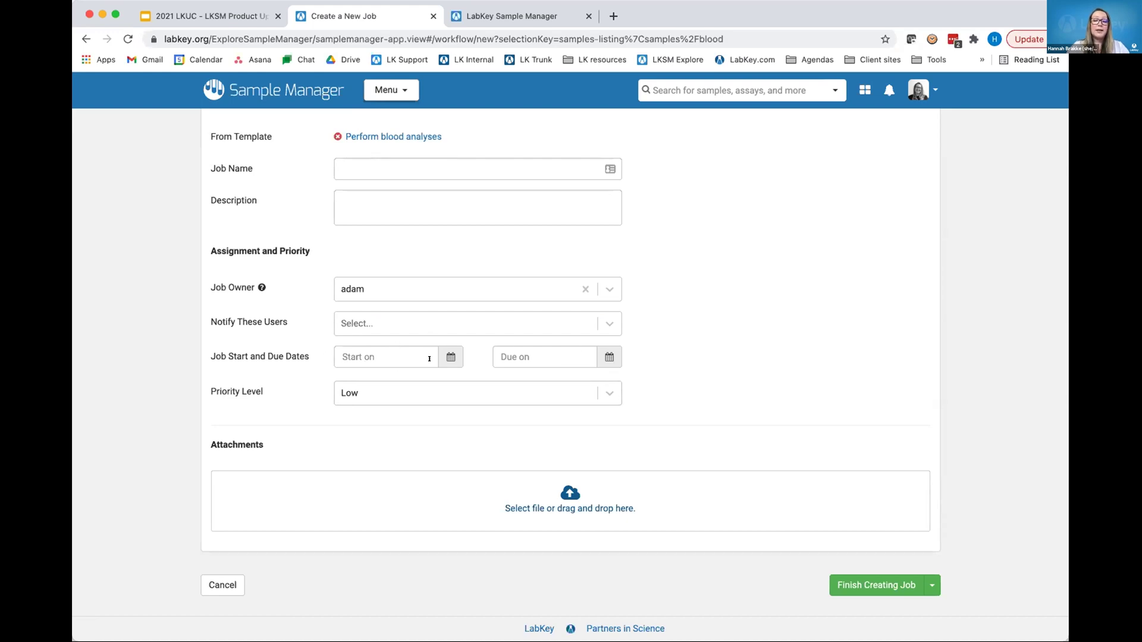
Set the job's due date to 2021-10-08 and its priority level to High.
{"action": "left_click", "coordinate": [595, 350]}
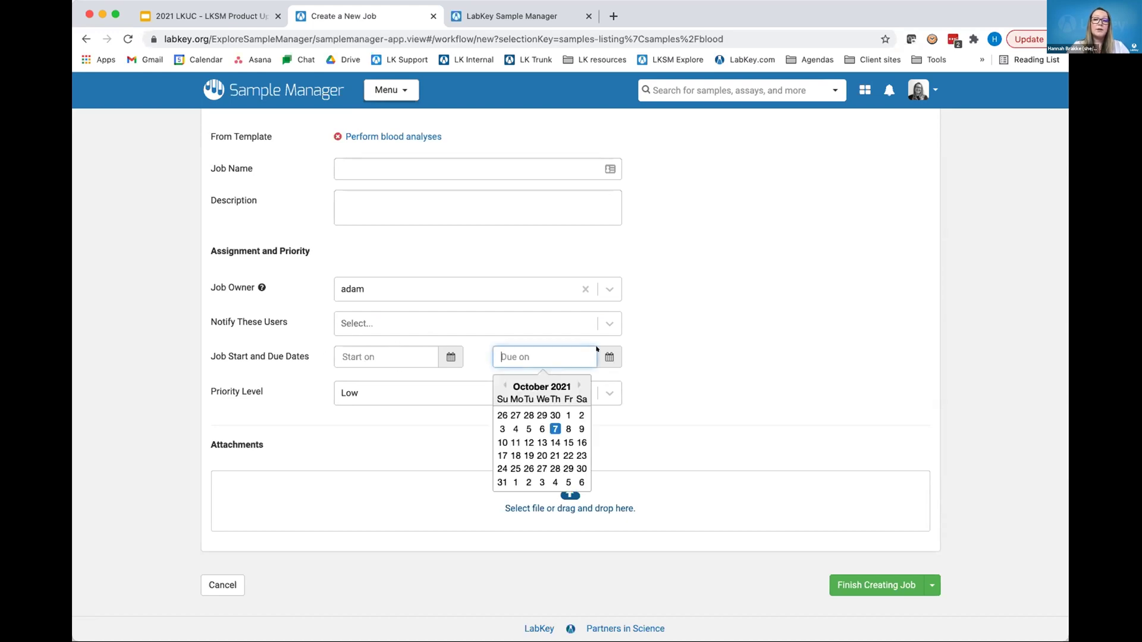
{"action": "left_click", "coordinate": [567, 424]}
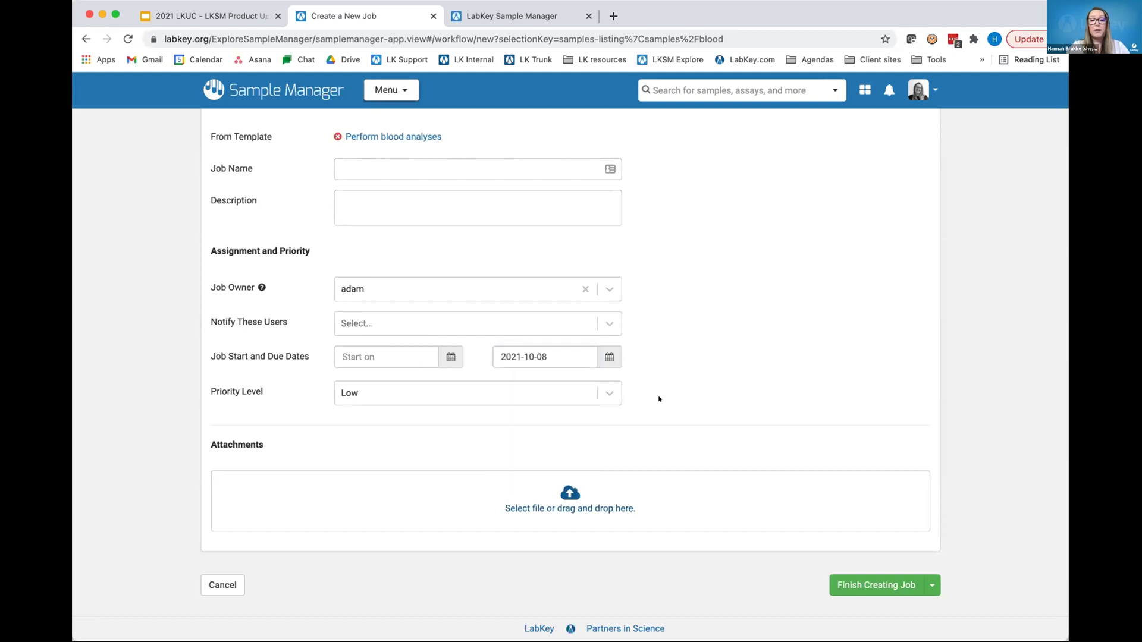
{"action": "left_click", "coordinate": [609, 393]}
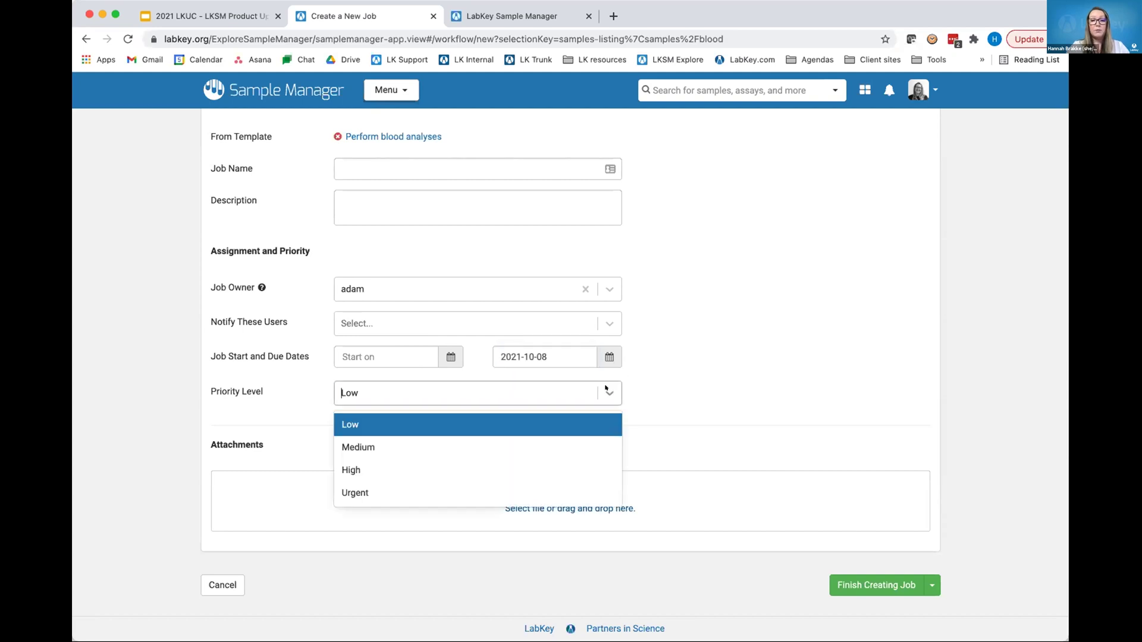
{"action": "left_click", "coordinate": [443, 470]}
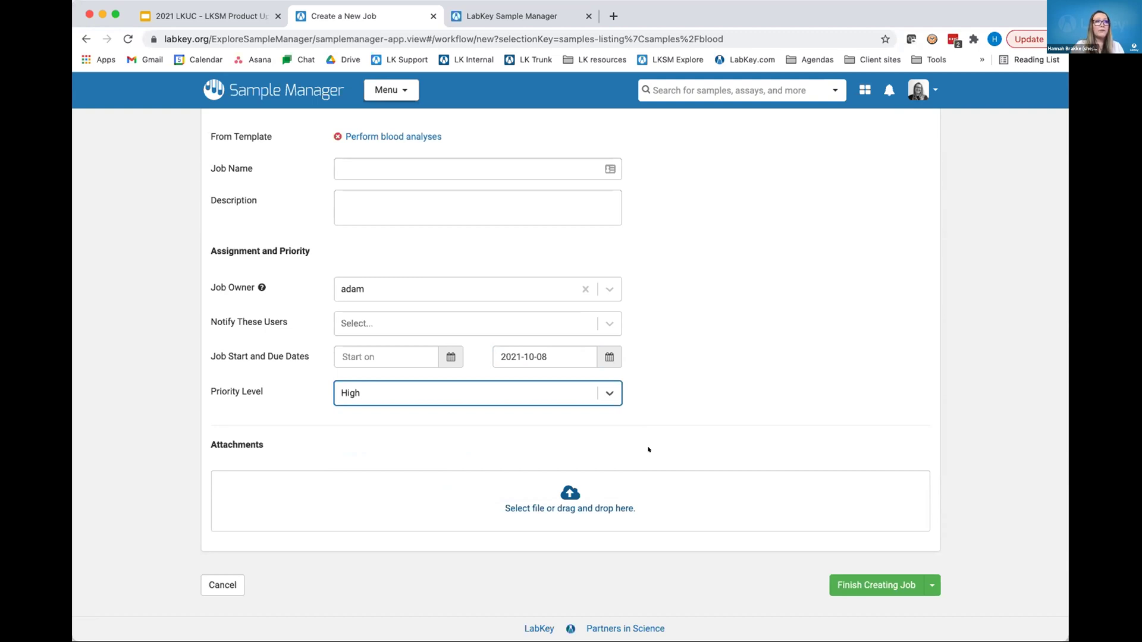
Assign the job task "Receive blood and check tubes" to the second available user.
{"action": "scroll", "coordinate": [648, 449], "scroll_direction": "up", "scroll_amount": 3}
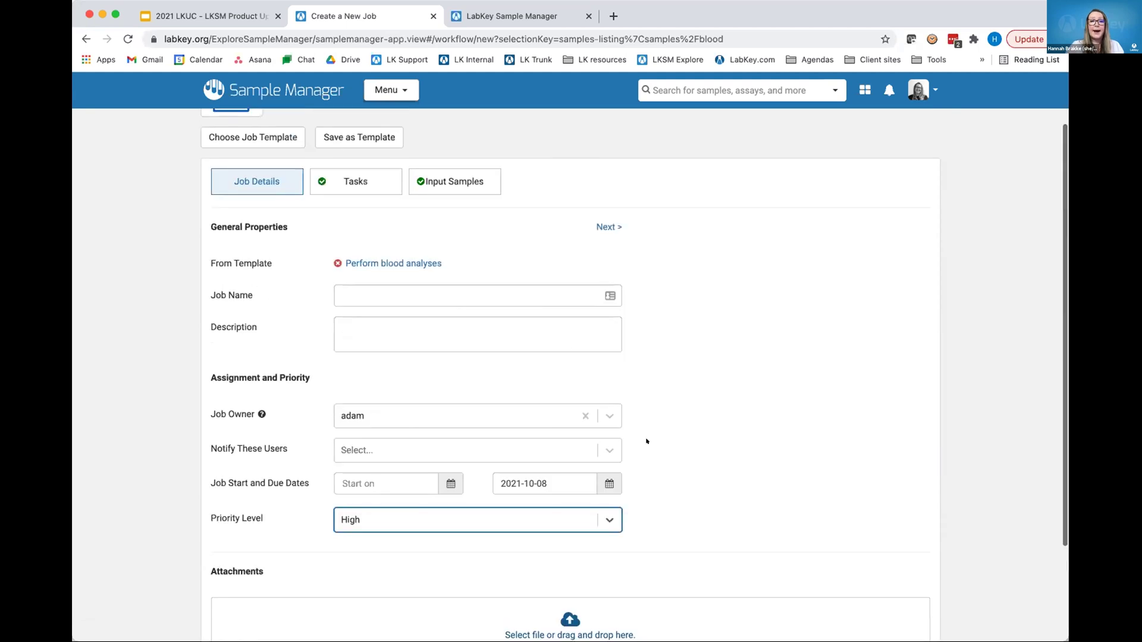
{"action": "left_click", "coordinate": [373, 181]}
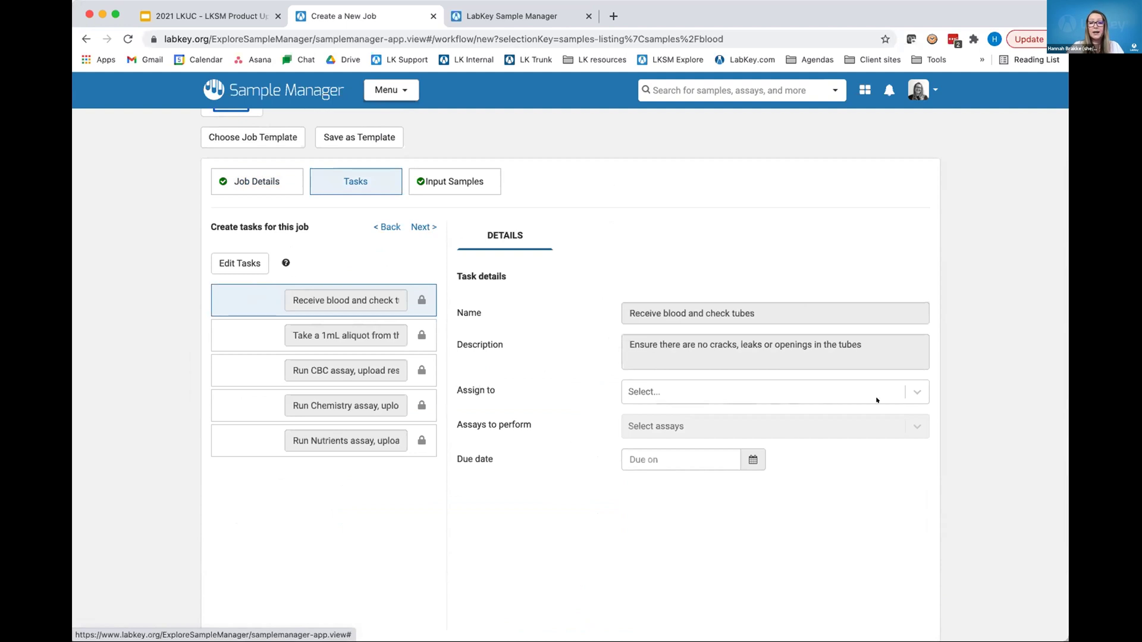
{"action": "left_click", "coordinate": [908, 389]}
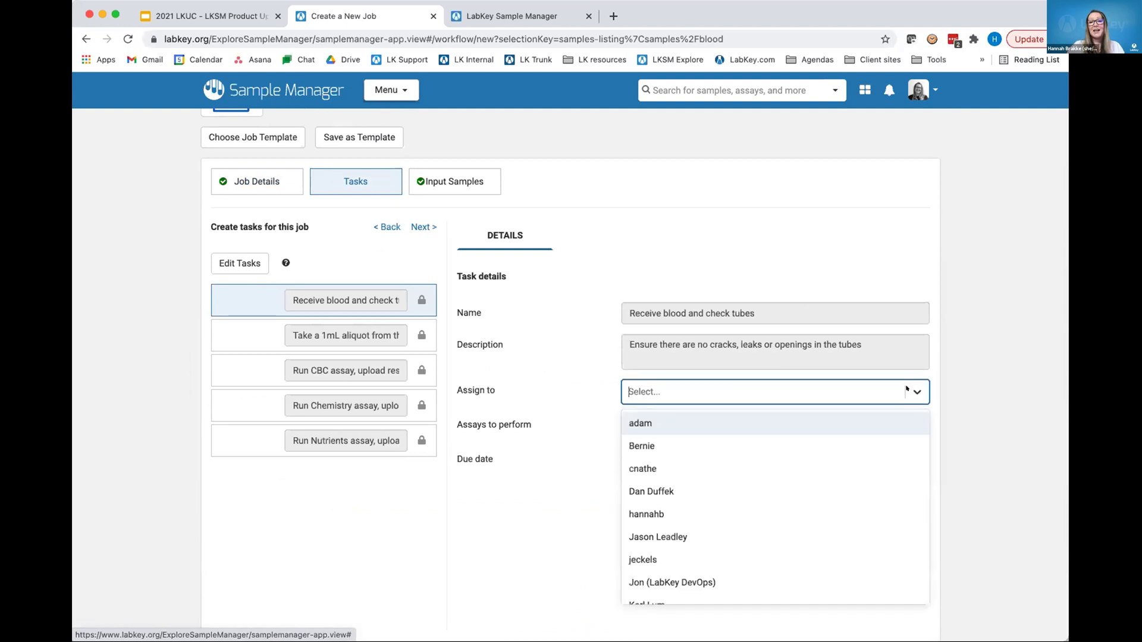
{"action": "left_click", "coordinate": [864, 441]}
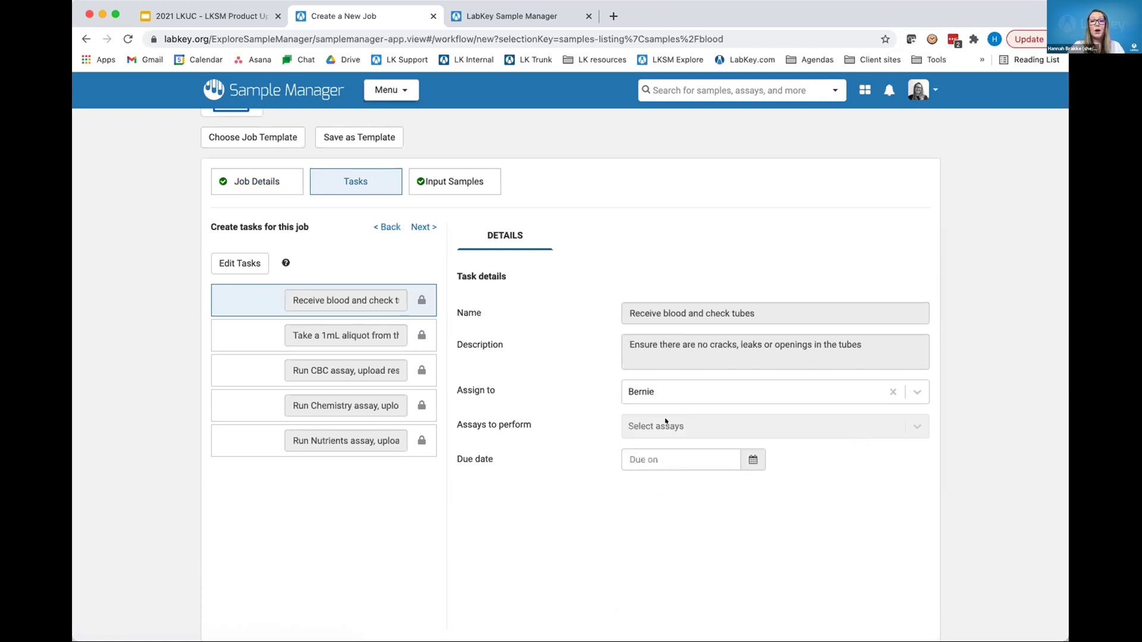
Assign the task "Take a 1mL aliquot from the blood samples" to the same user as the first task.
{"action": "left_click", "coordinate": [262, 333]}
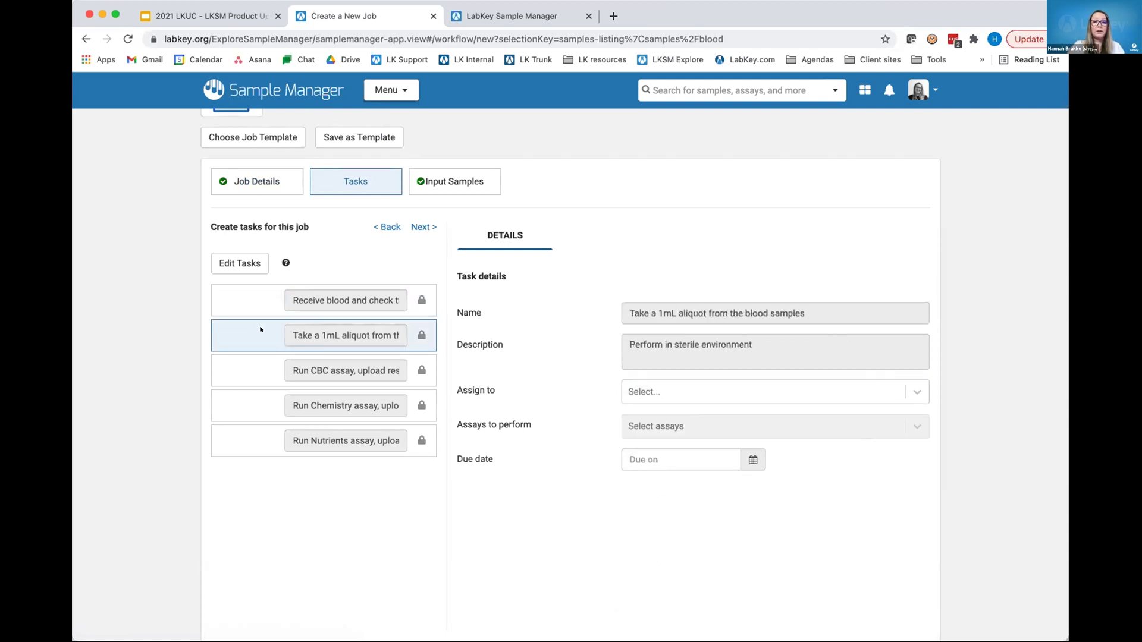
{"action": "left_click", "coordinate": [918, 391]}
{"action": "left_click", "coordinate": [821, 447]}
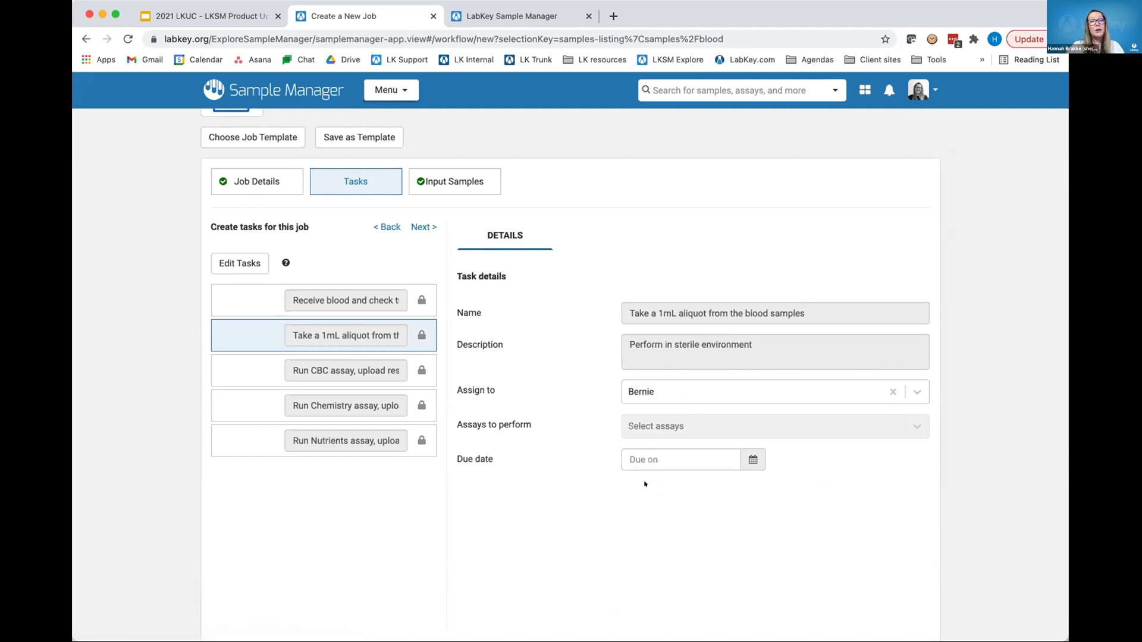
{"action": "scroll", "coordinate": [644, 484], "scroll_direction": "down", "scroll_amount": 2}
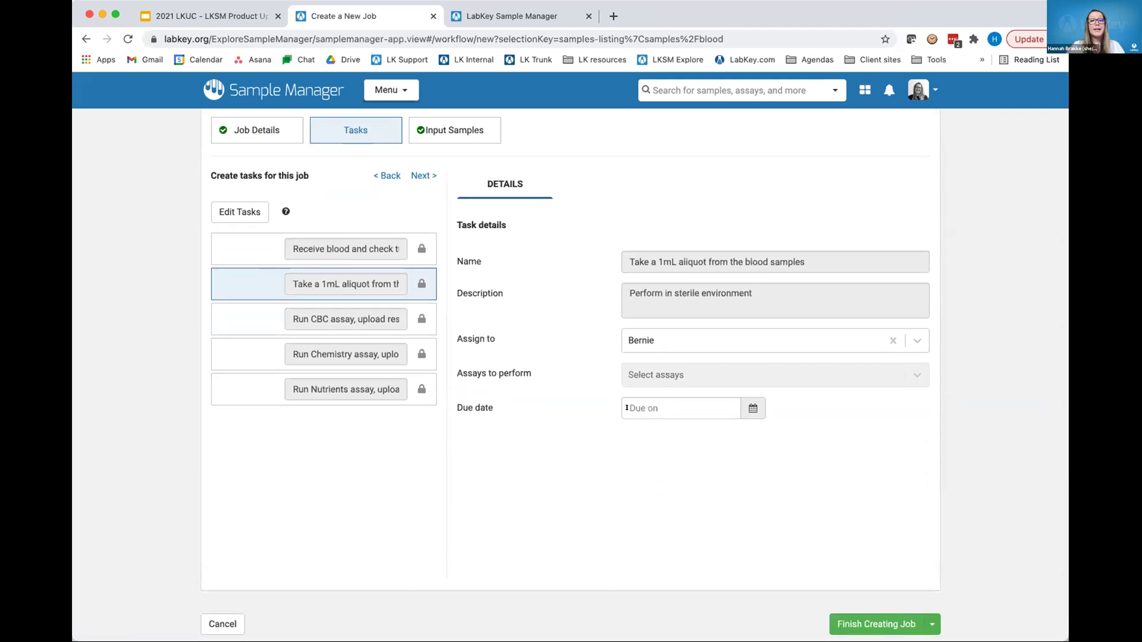
{"action": "scroll", "coordinate": [801, 522], "scroll_direction": "down", "scroll_amount": 1}
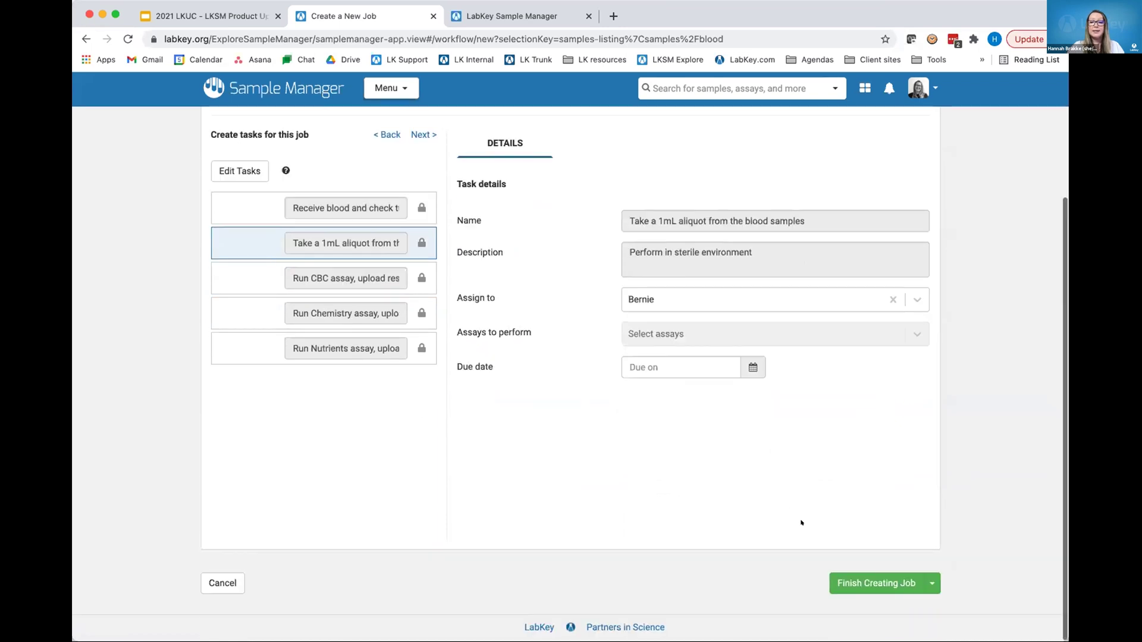
Finish creating the job and mark its first two tasks as complete.
{"action": "left_click", "coordinate": [889, 587]}
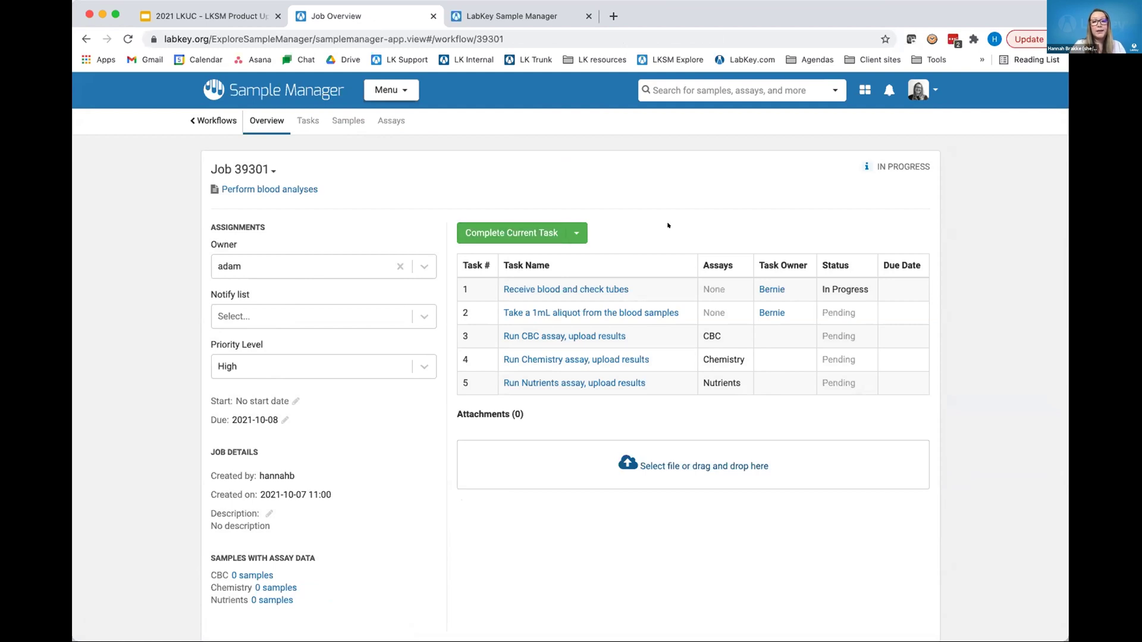
{"action": "left_click", "coordinate": [503, 235]}
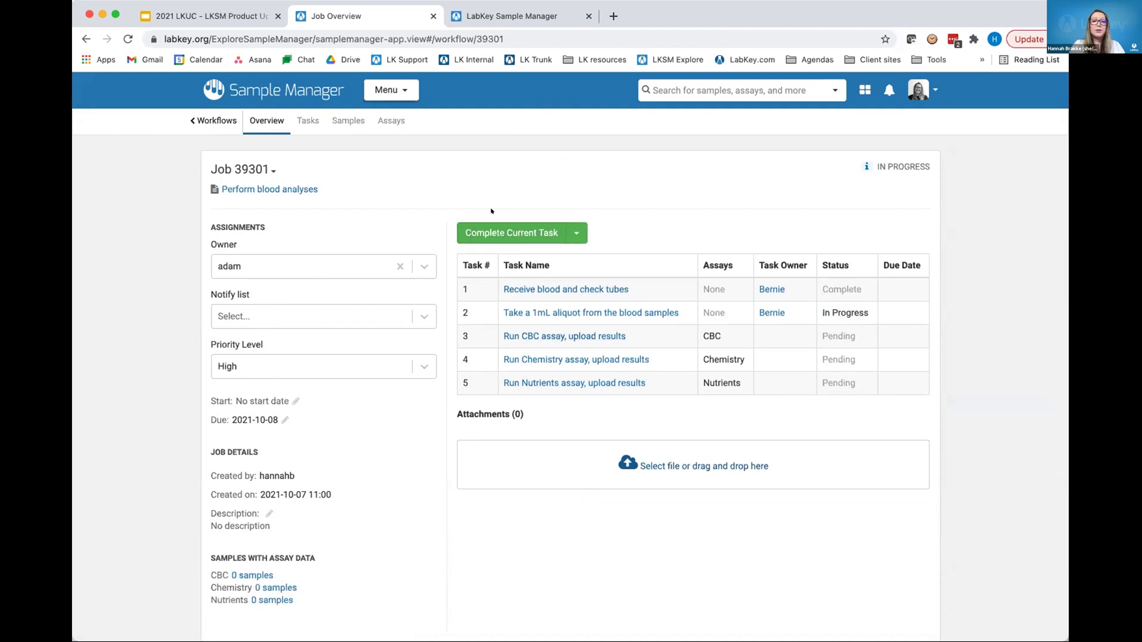
{"action": "left_click", "coordinate": [486, 226]}
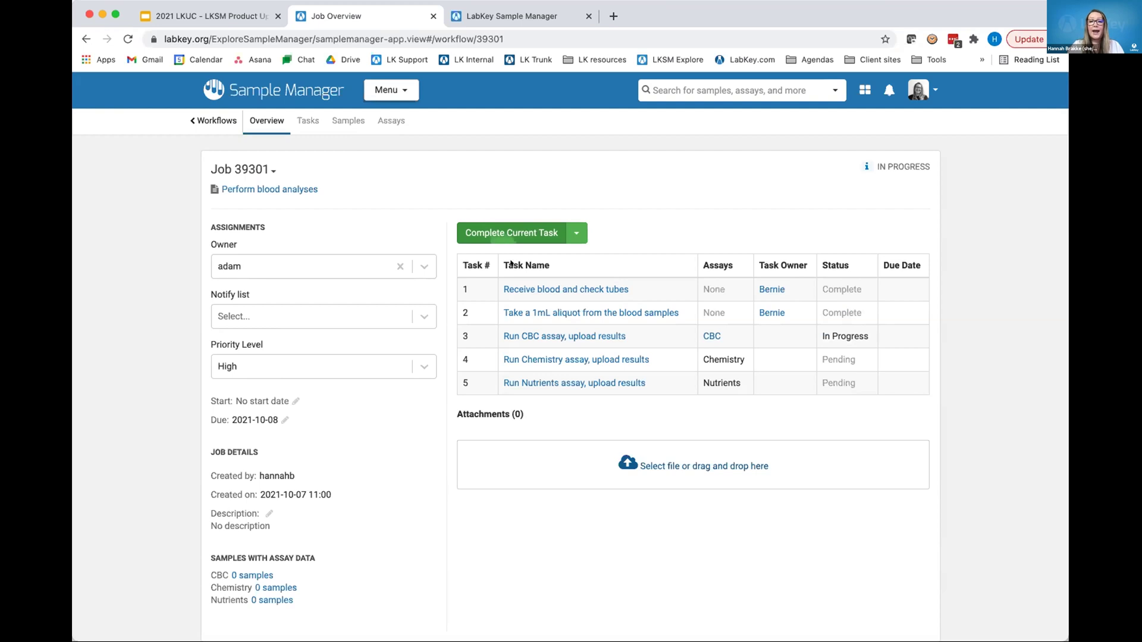
{"action": "left_click", "coordinate": [545, 333]}
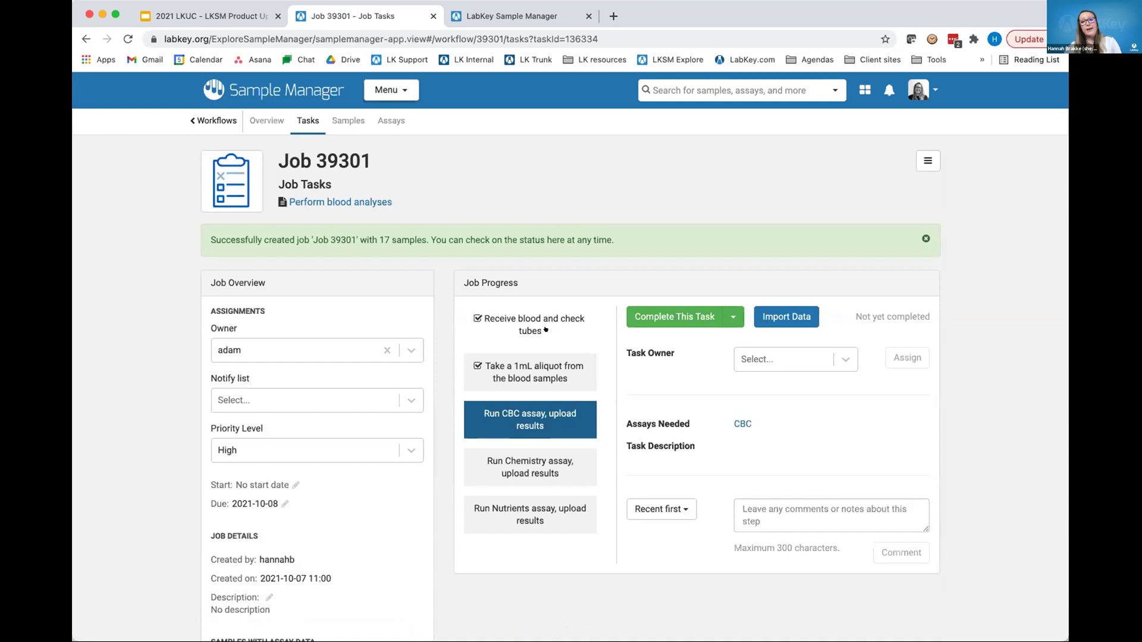
{"action": "left_click", "coordinate": [780, 315]}
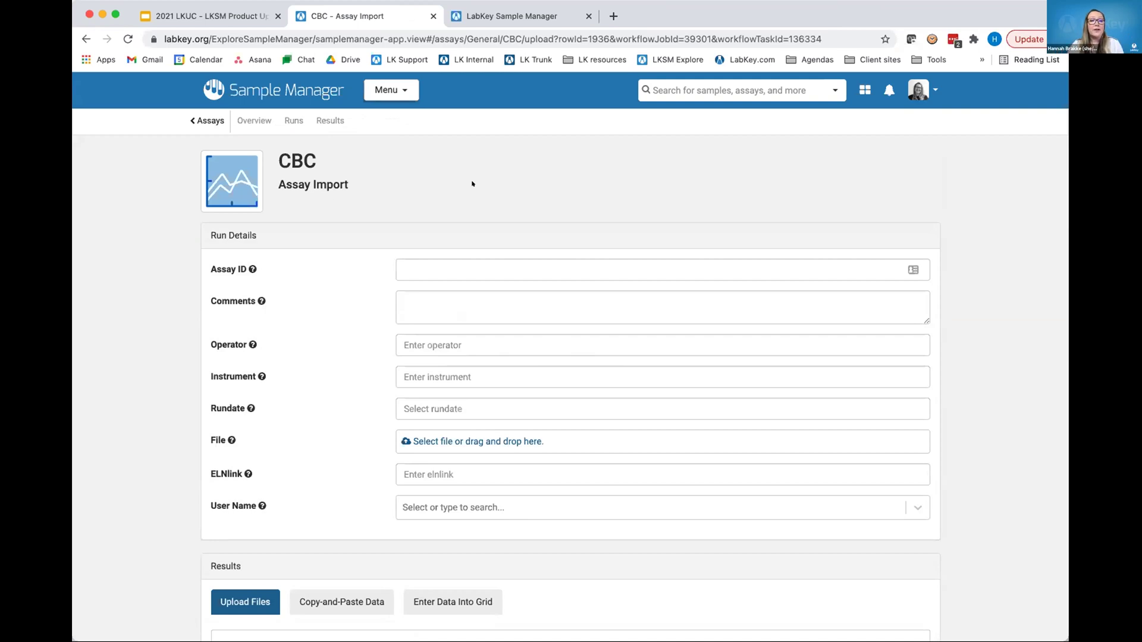
{"action": "left_click", "coordinate": [447, 343]}
{"action": "left_click", "coordinate": [440, 372]}
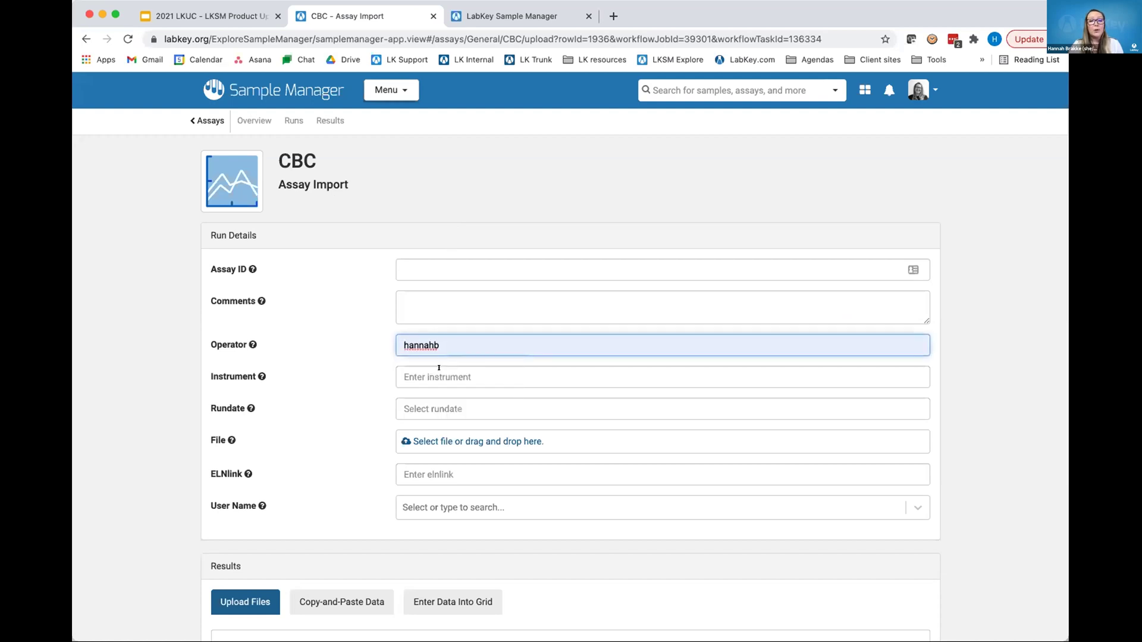
{"action": "left_click", "coordinate": [441, 374]}
{"action": "left_click", "coordinate": [430, 401]}
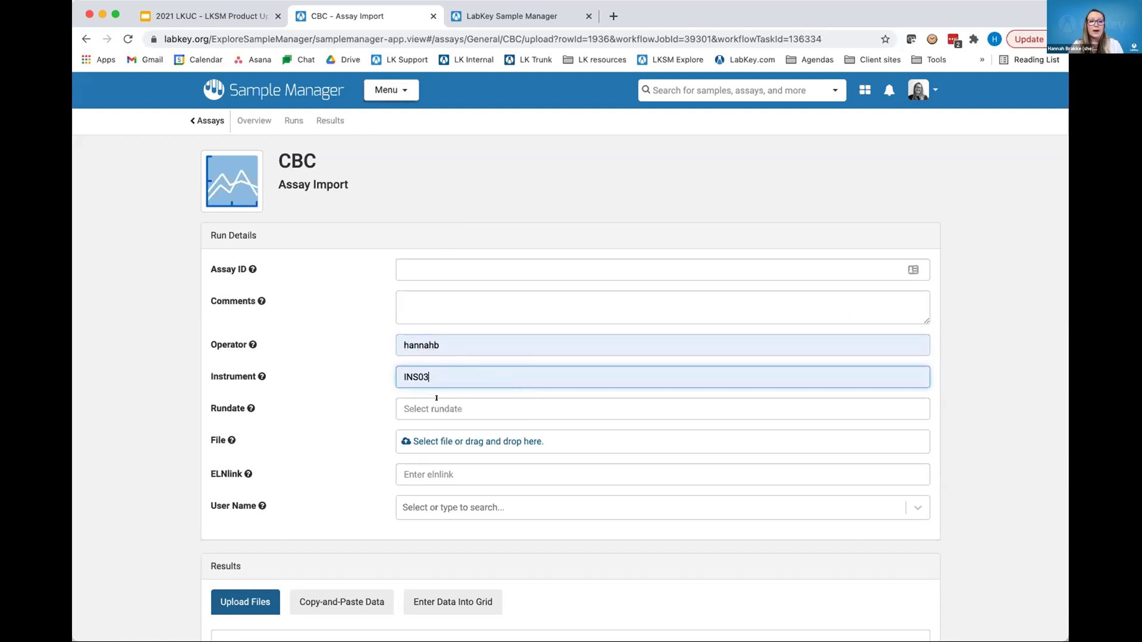
{"action": "left_click", "coordinate": [440, 408]}
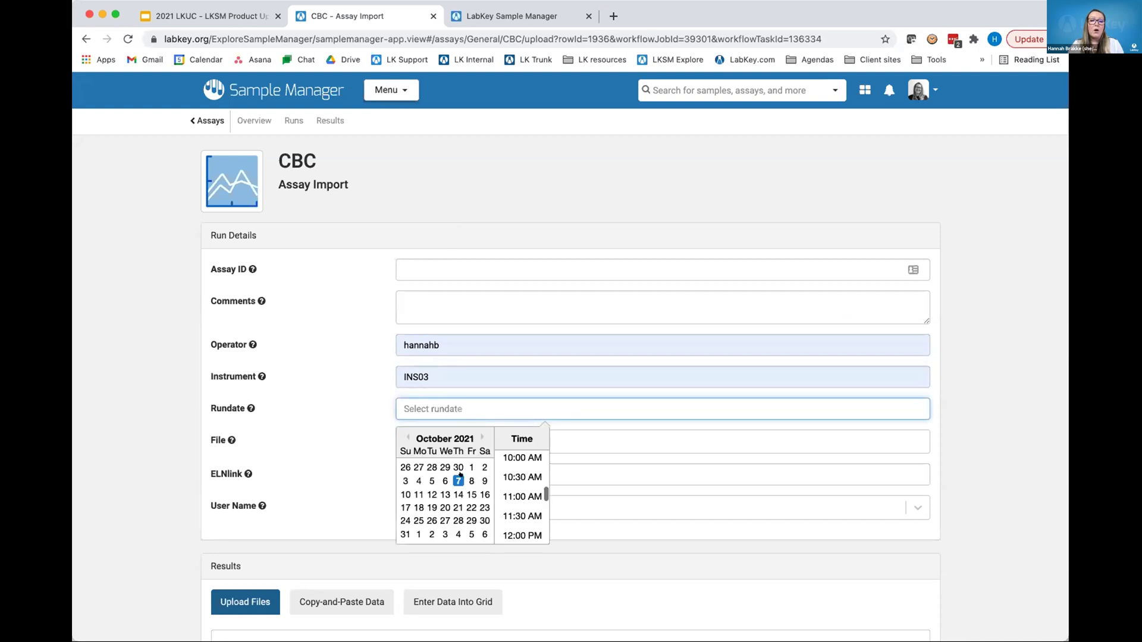
{"action": "left_click", "coordinate": [503, 473]}
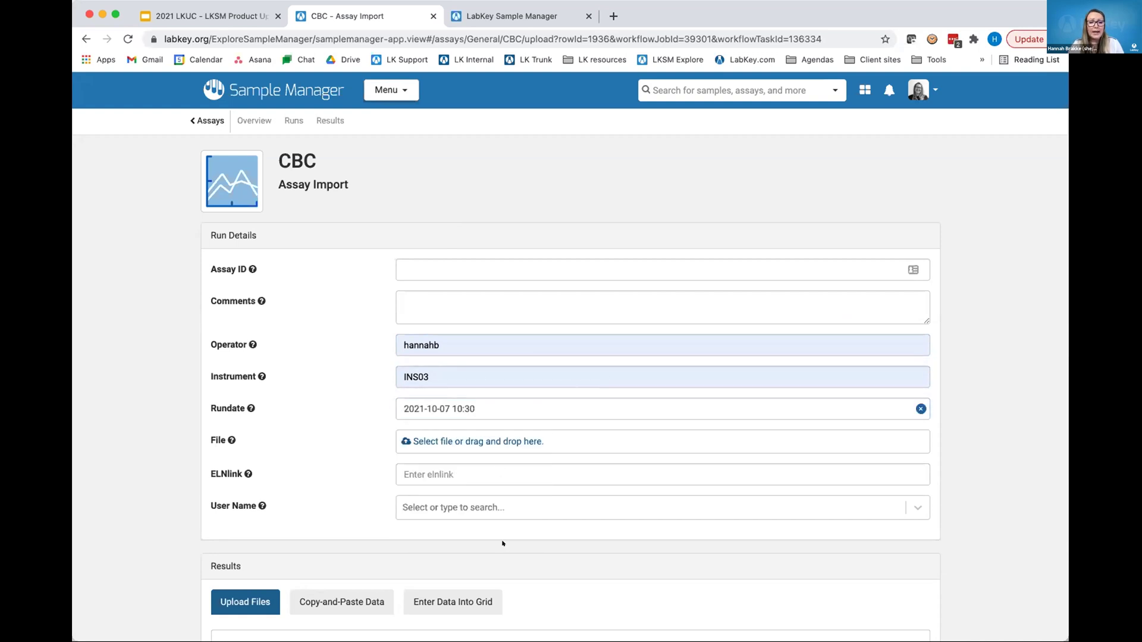
Upload LKUC CBC data.xlsx as the results file and import the CBC assay run.
{"action": "scroll", "coordinate": [502, 542], "scroll_direction": "down", "scroll_amount": 2}
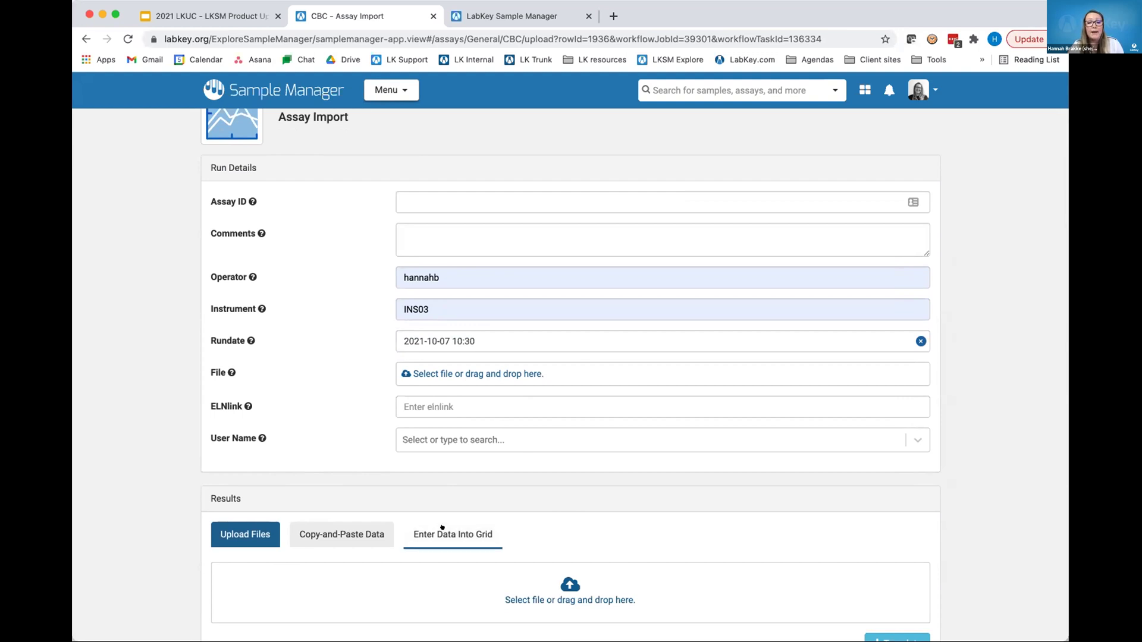
{"action": "scroll", "coordinate": [616, 421], "scroll_direction": "down", "scroll_amount": 3}
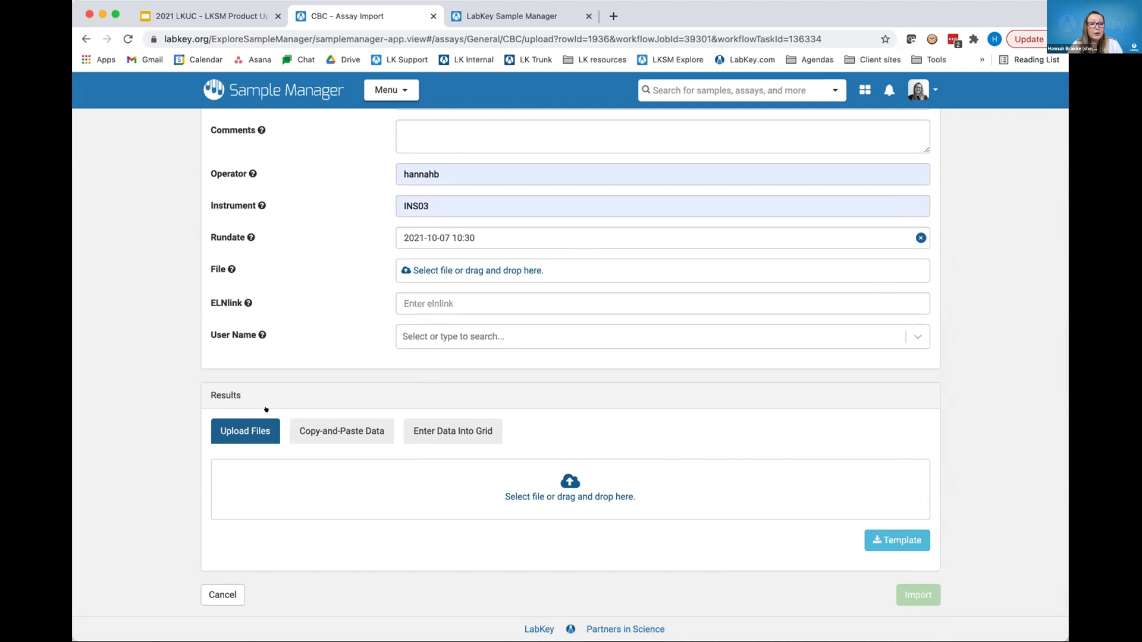
{"action": "left_click", "coordinate": [438, 432]}
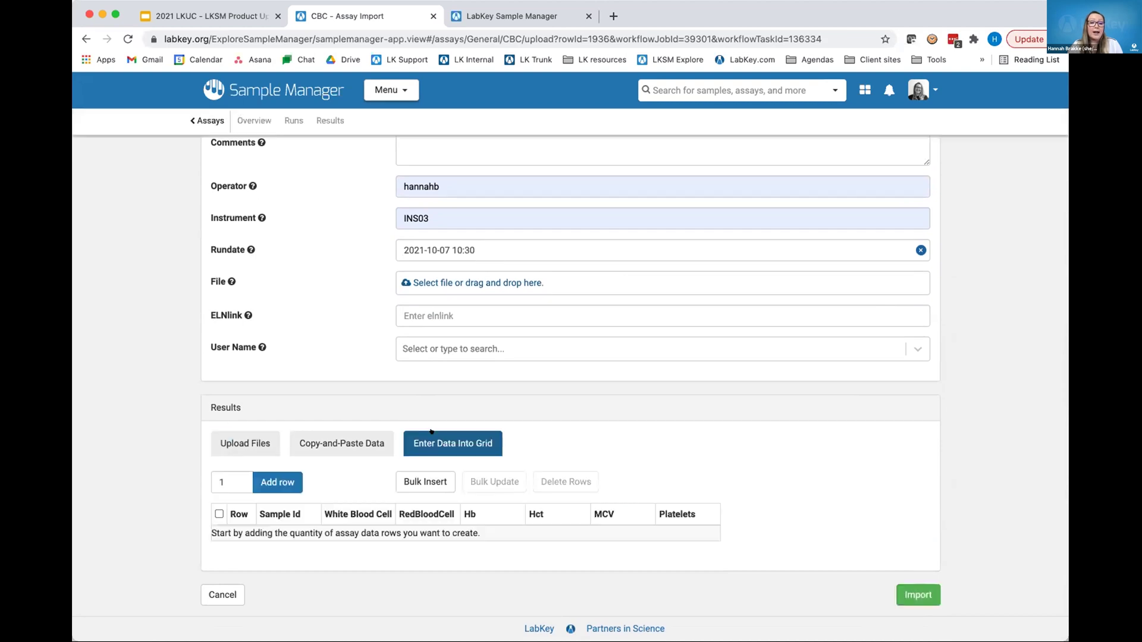
{"action": "left_click", "coordinate": [226, 434]}
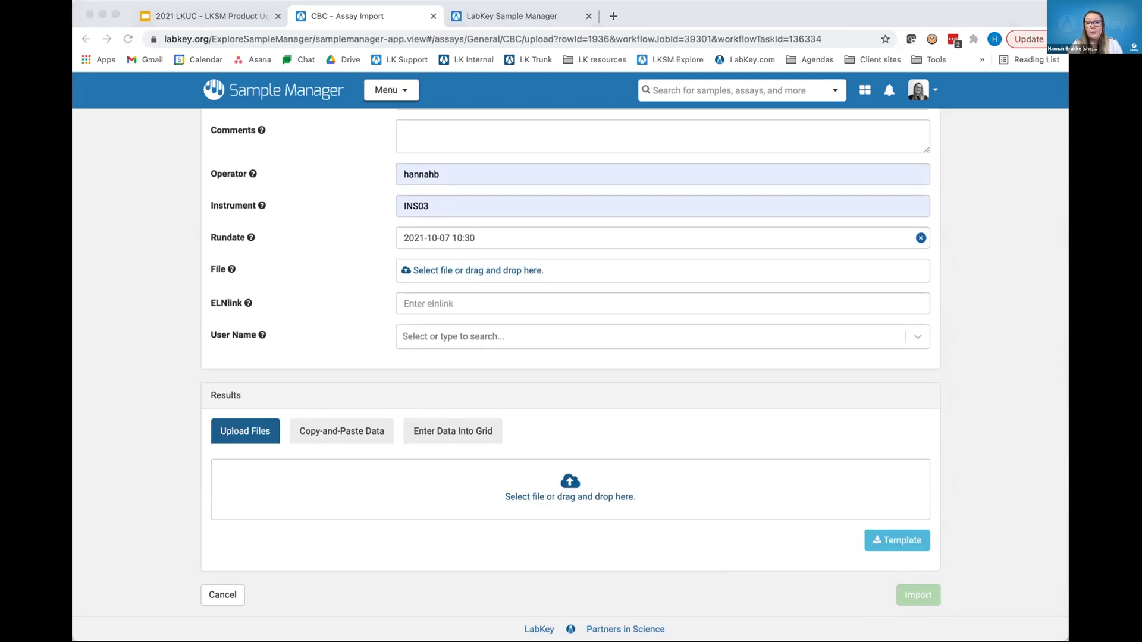
{"action": "left_click_drag", "start_coordinate": [658, 484], "coordinate": [658, 484]}
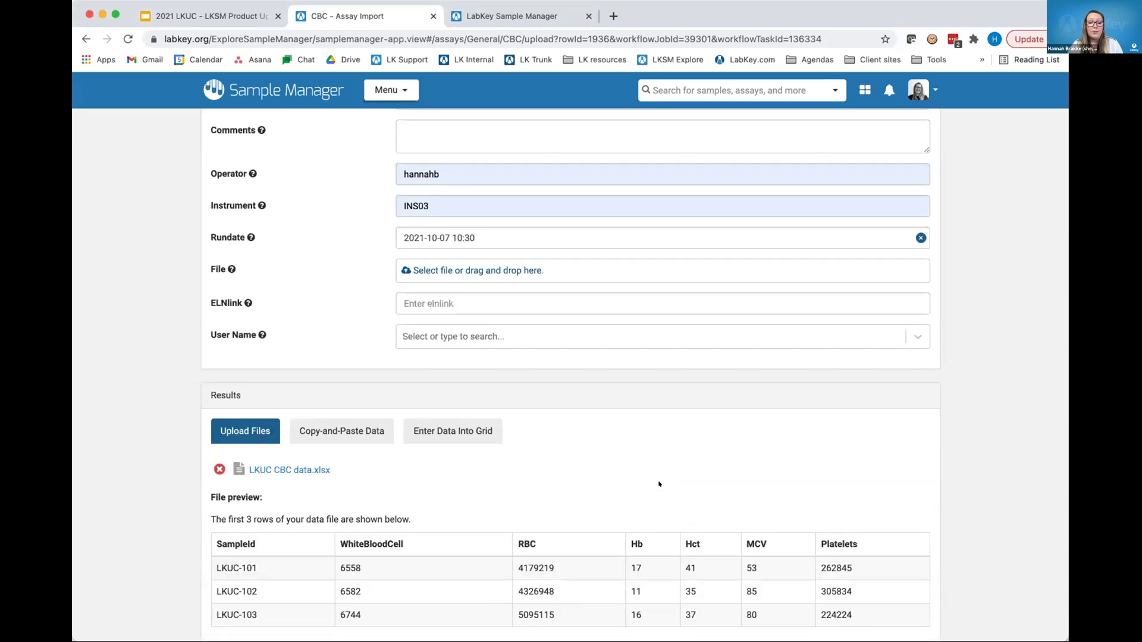
{"action": "scroll", "coordinate": [565, 492], "scroll_direction": "down", "scroll_amount": 2}
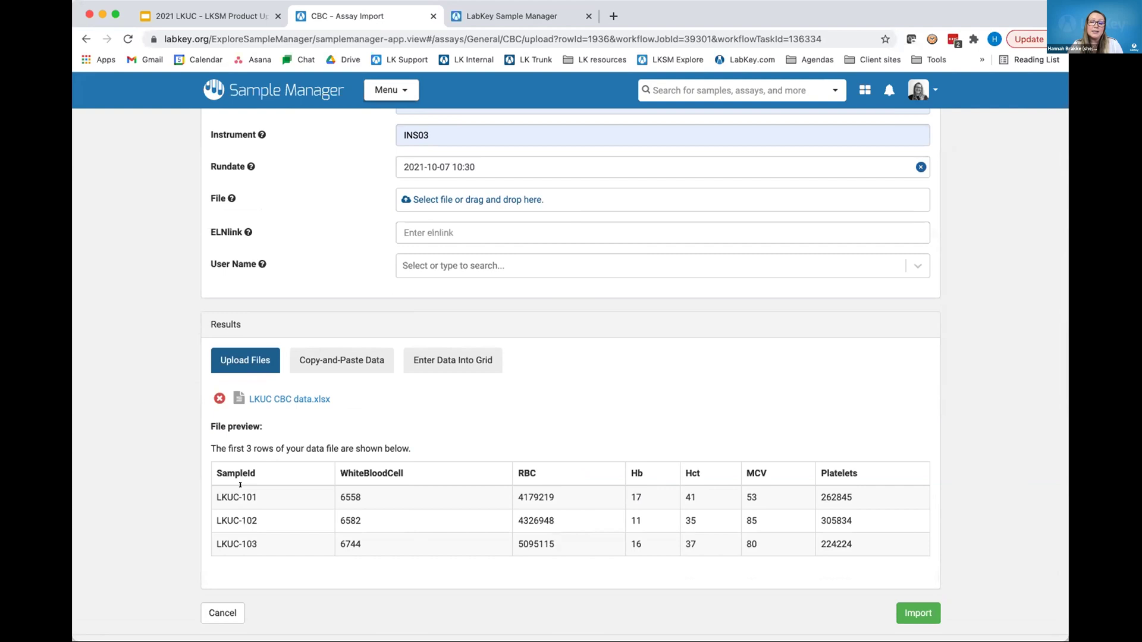
{"action": "left_click", "coordinate": [918, 611]}
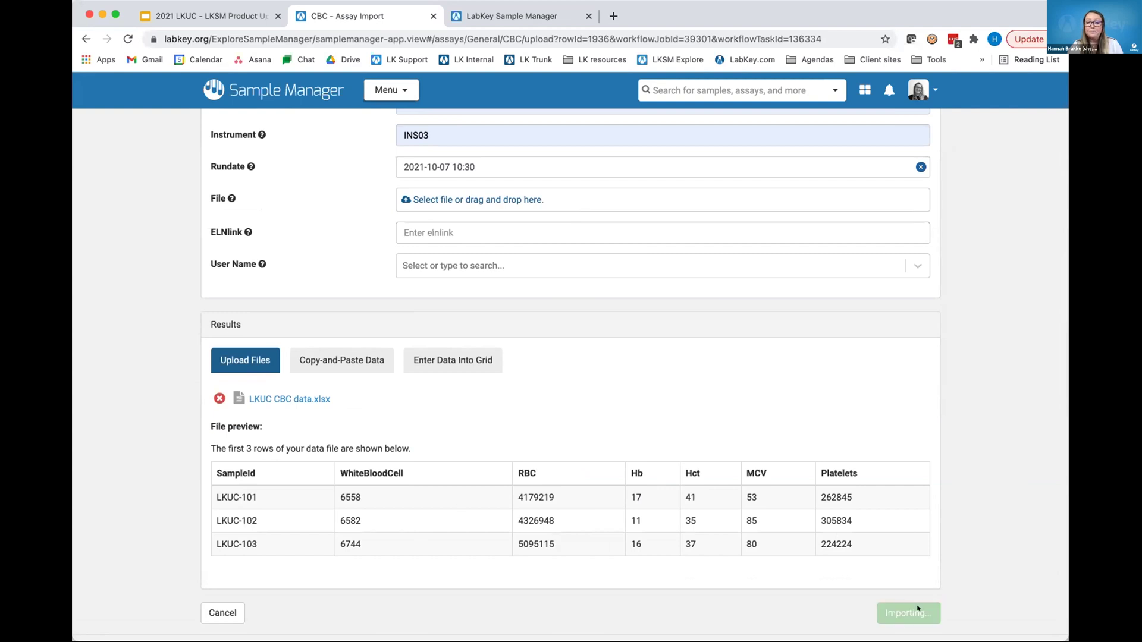
Look through the imported CBC run, then return to its workflow task and mark the task complete.
{"action": "scroll", "coordinate": [866, 420], "scroll_direction": "down", "scroll_amount": 1}
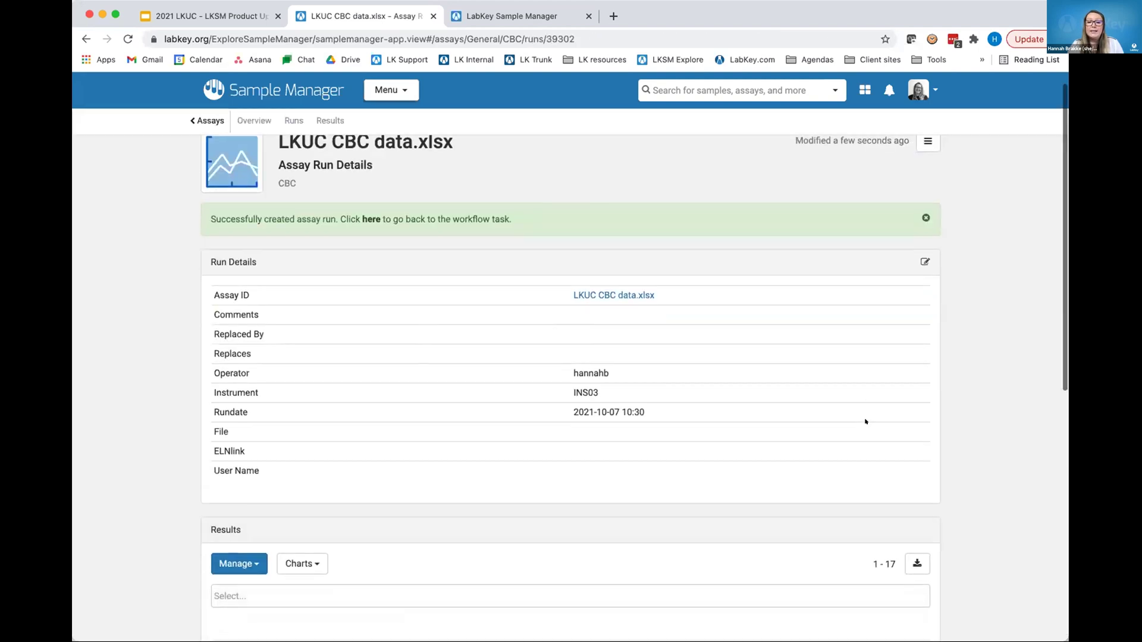
{"action": "scroll", "coordinate": [865, 421], "scroll_direction": "down", "scroll_amount": 10}
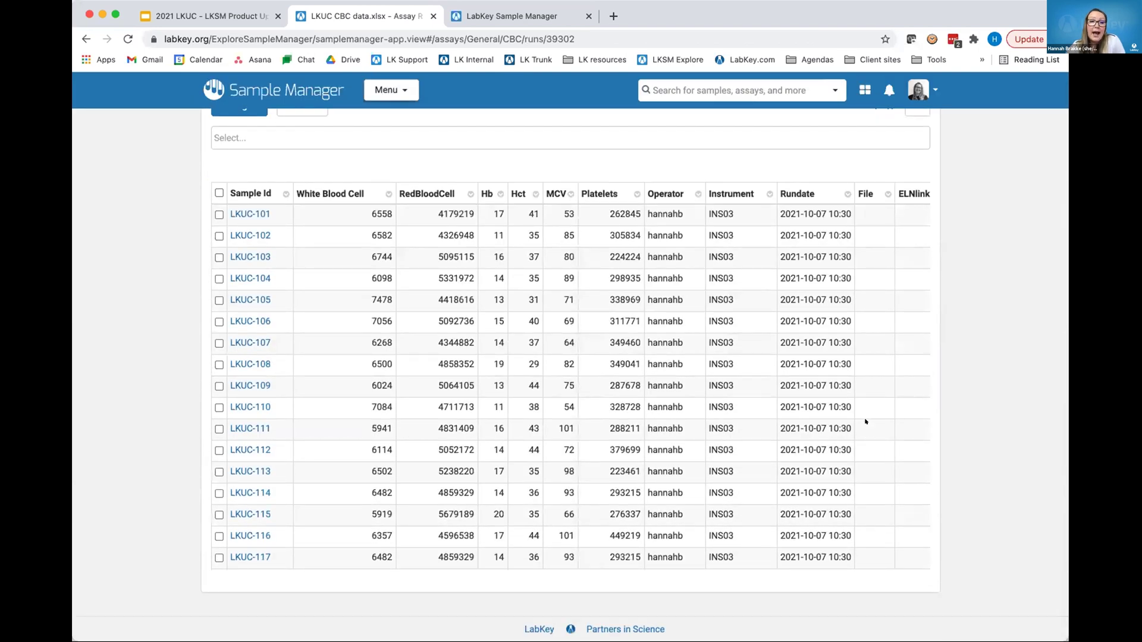
{"action": "scroll", "coordinate": [865, 421], "scroll_direction": "up", "scroll_amount": 10}
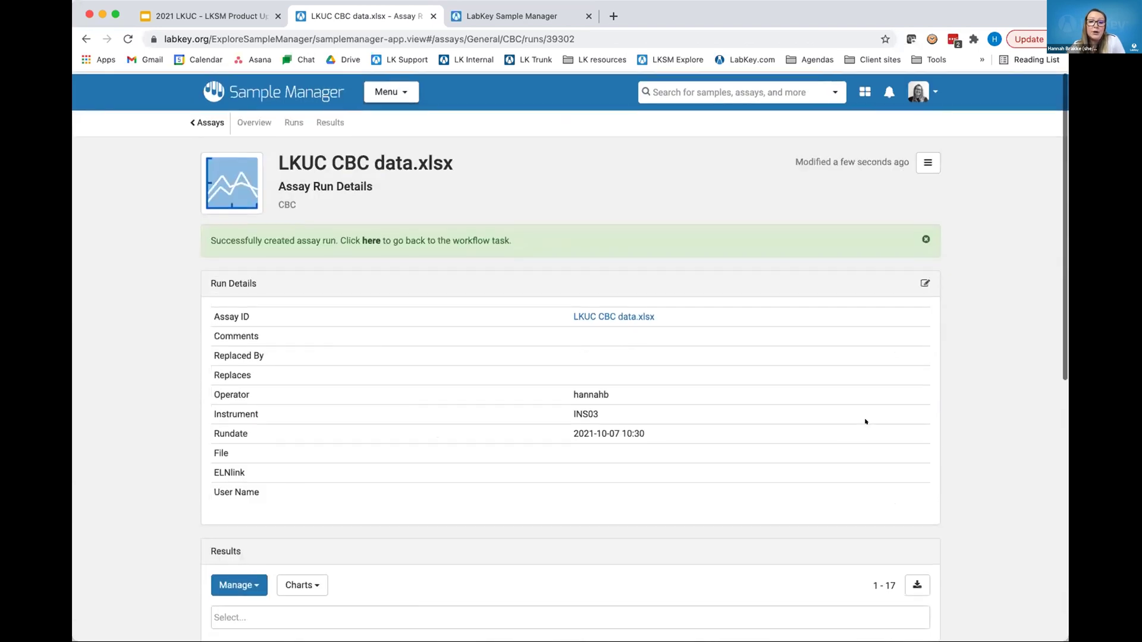
{"action": "left_click", "coordinate": [368, 238]}
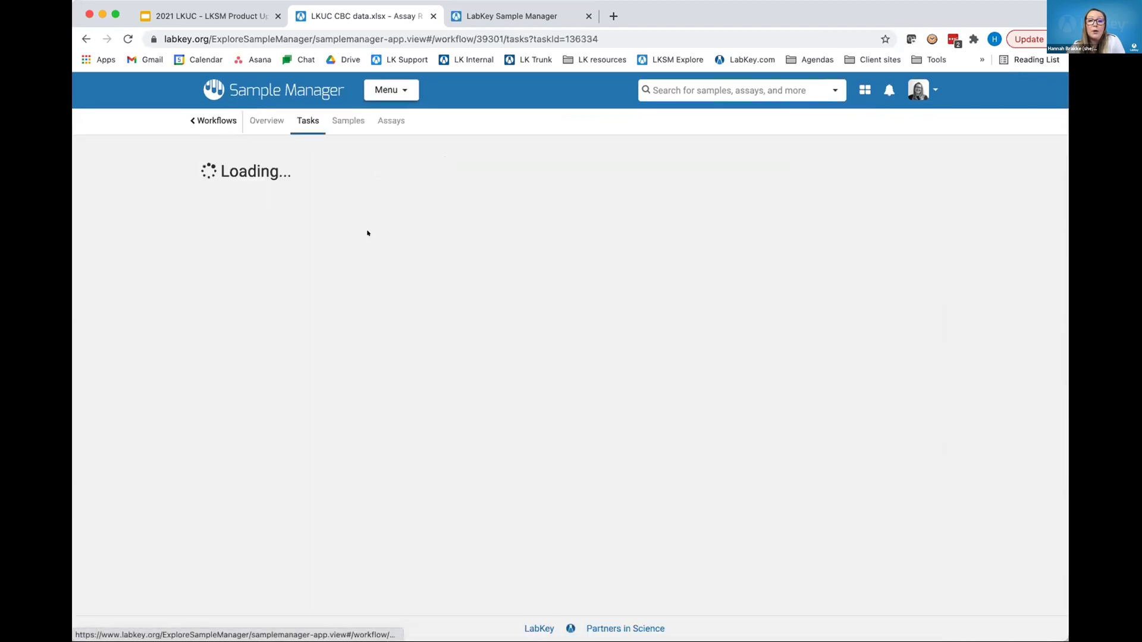
{"action": "left_click", "coordinate": [669, 270]}
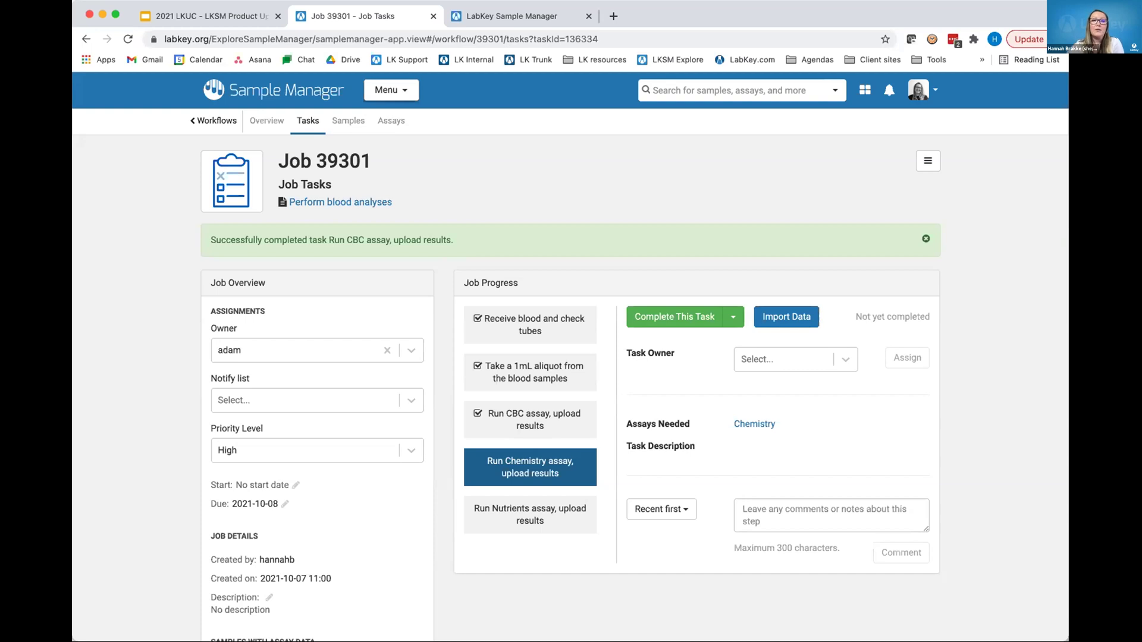
Open the Blood sample type and clear all selected samples.
{"action": "left_click", "coordinate": [403, 90]}
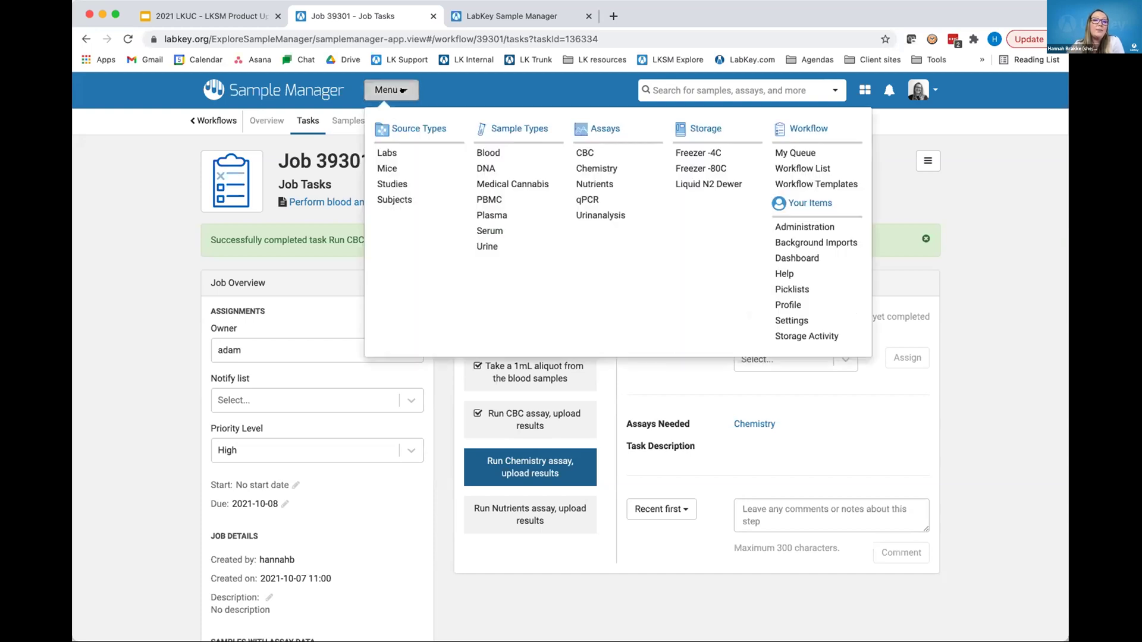
{"action": "left_click", "coordinate": [483, 153]}
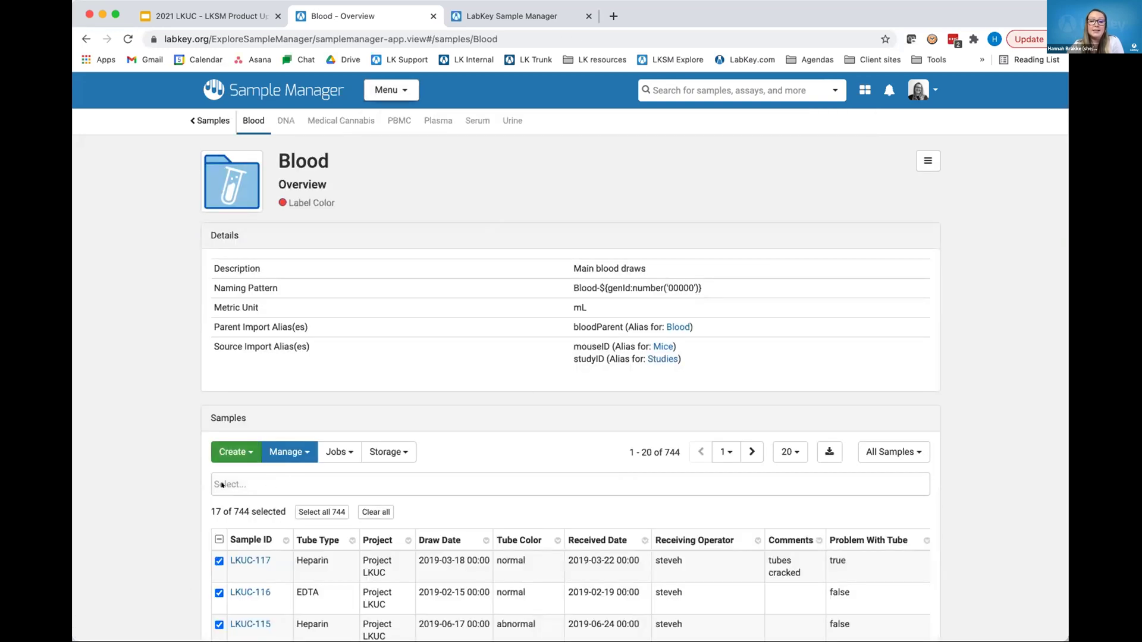
{"action": "left_click", "coordinate": [376, 512]}
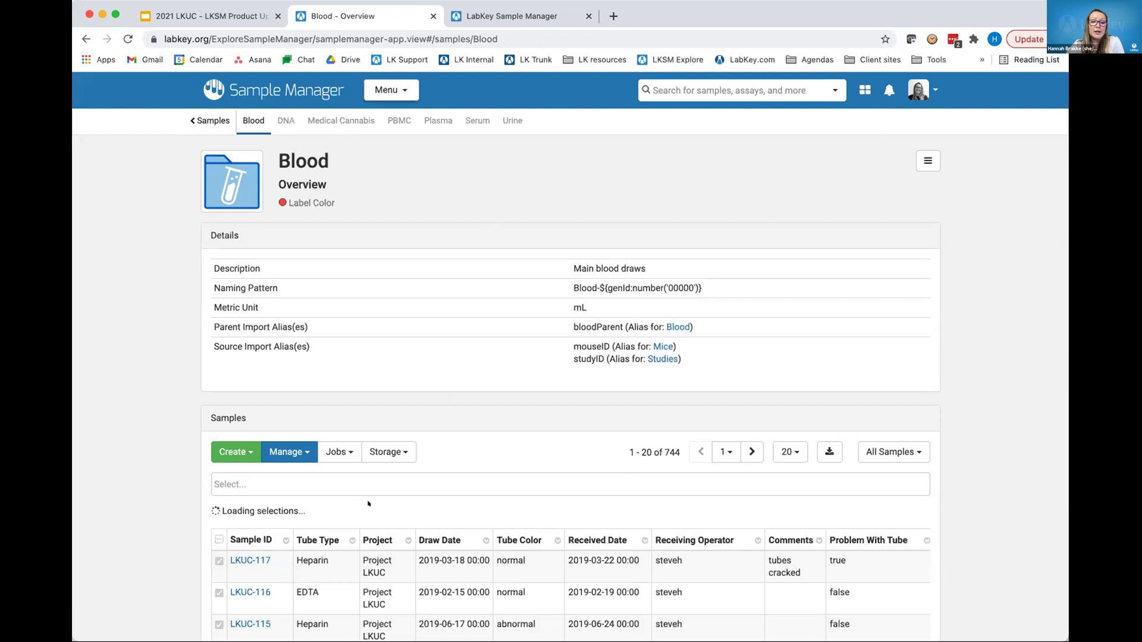
Filter the Blood samples grid to Storage Status = Not in storage.
{"action": "scroll", "coordinate": [294, 307], "scroll_direction": "down", "scroll_amount": 3}
{"action": "left_click", "coordinate": [281, 286]}
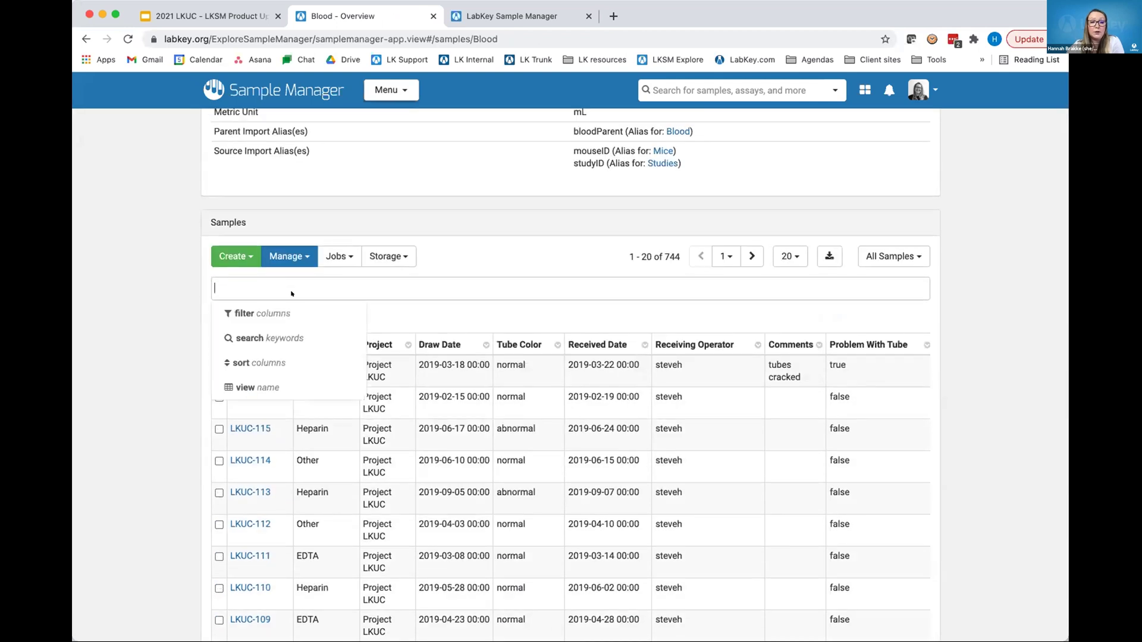
{"action": "left_click", "coordinate": [244, 311]}
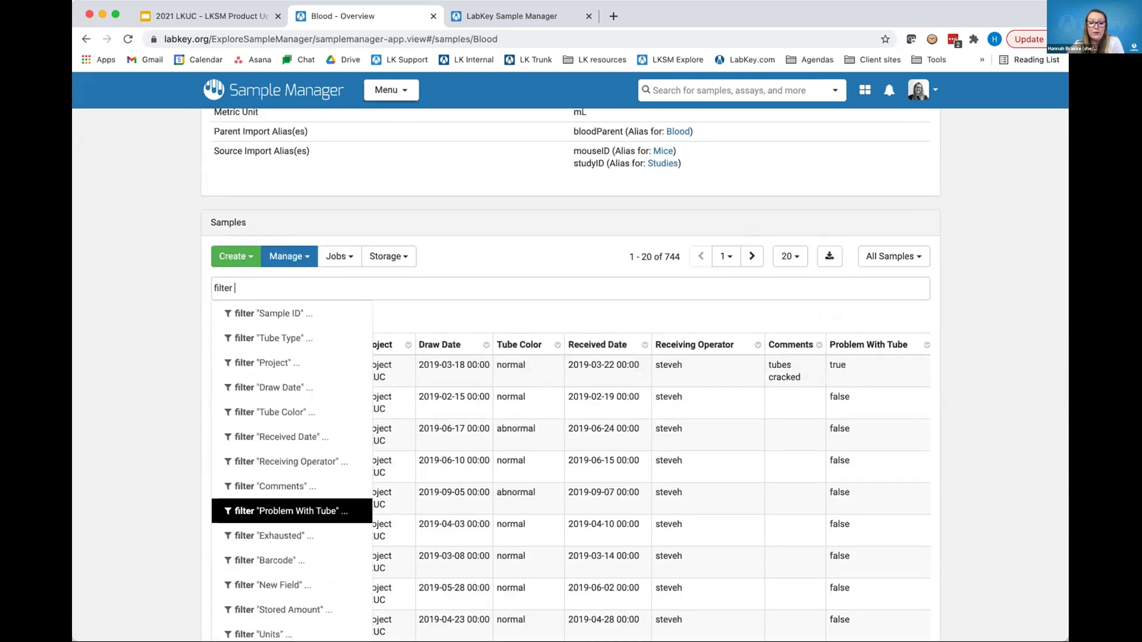
{"action": "scroll", "coordinate": [291, 511], "scroll_direction": "down", "scroll_amount": 2}
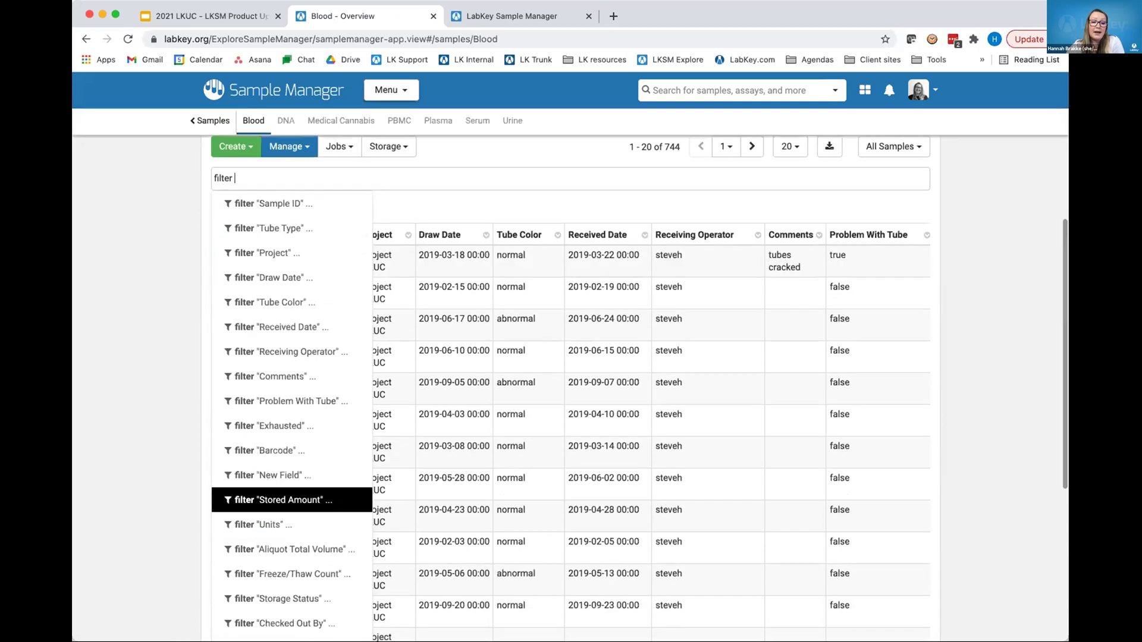
{"action": "left_click", "coordinate": [305, 599]}
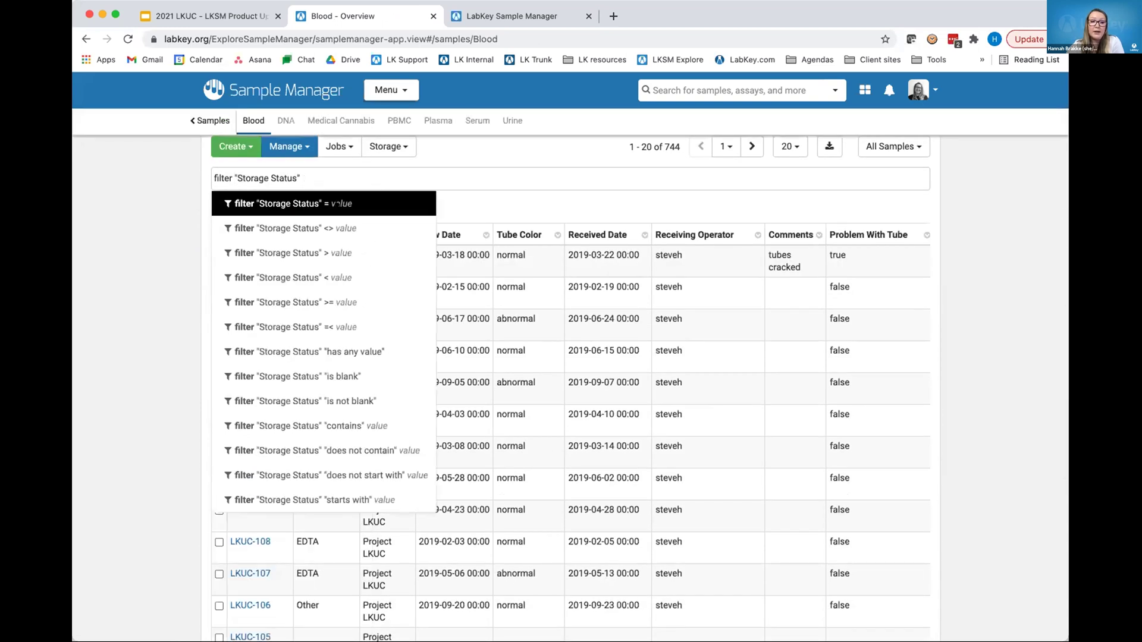
{"action": "left_click", "coordinate": [294, 202]}
{"action": "key", "text": "Down"}
{"action": "key", "text": "Down"}
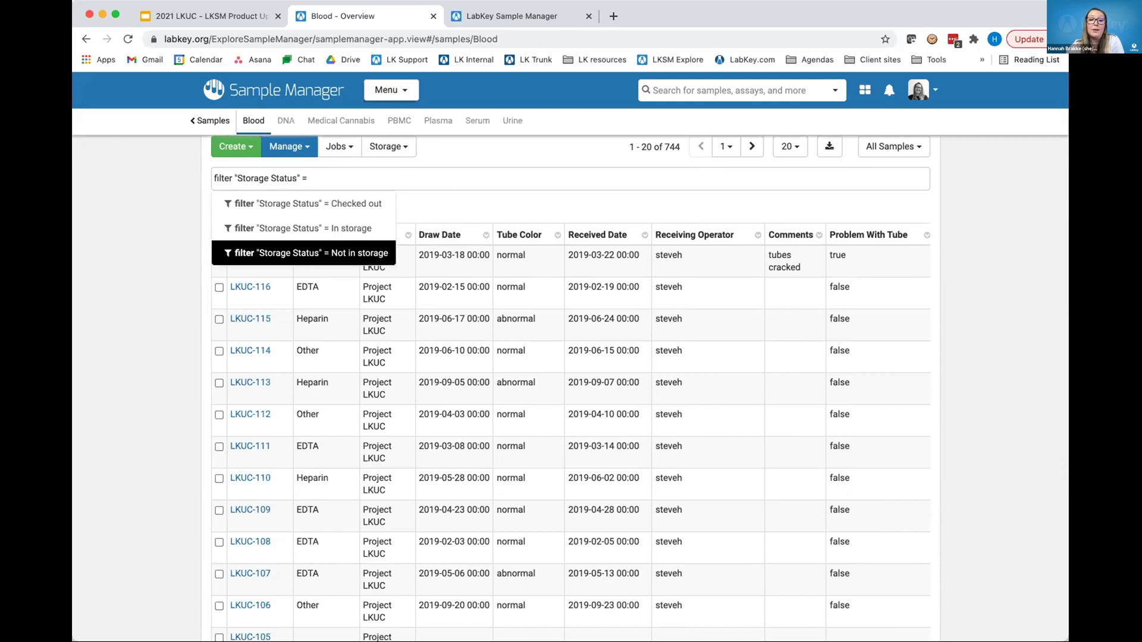
{"action": "key", "text": "Return"}
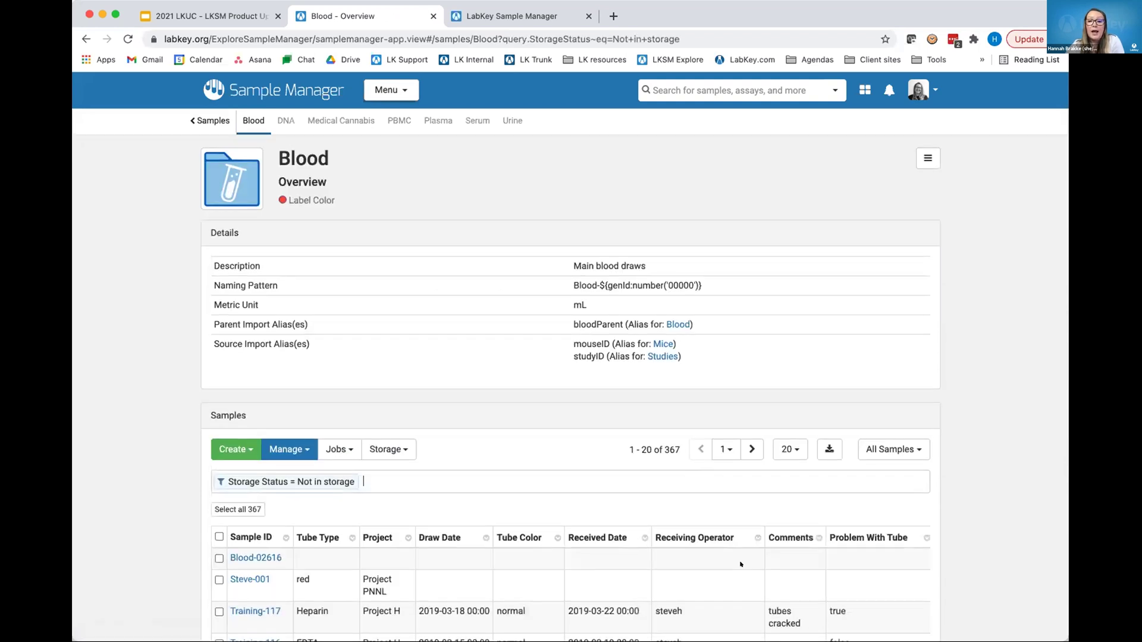
{"action": "scroll", "coordinate": [741, 563], "scroll_direction": "down", "scroll_amount": 3}
{"action": "left_click_drag", "start_coordinate": [680, 283], "coordinate": [665, 283]}
{"action": "left_click", "coordinate": [665, 278]}
{"action": "scroll", "coordinate": [520, 276], "scroll_direction": "down", "scroll_amount": 1}
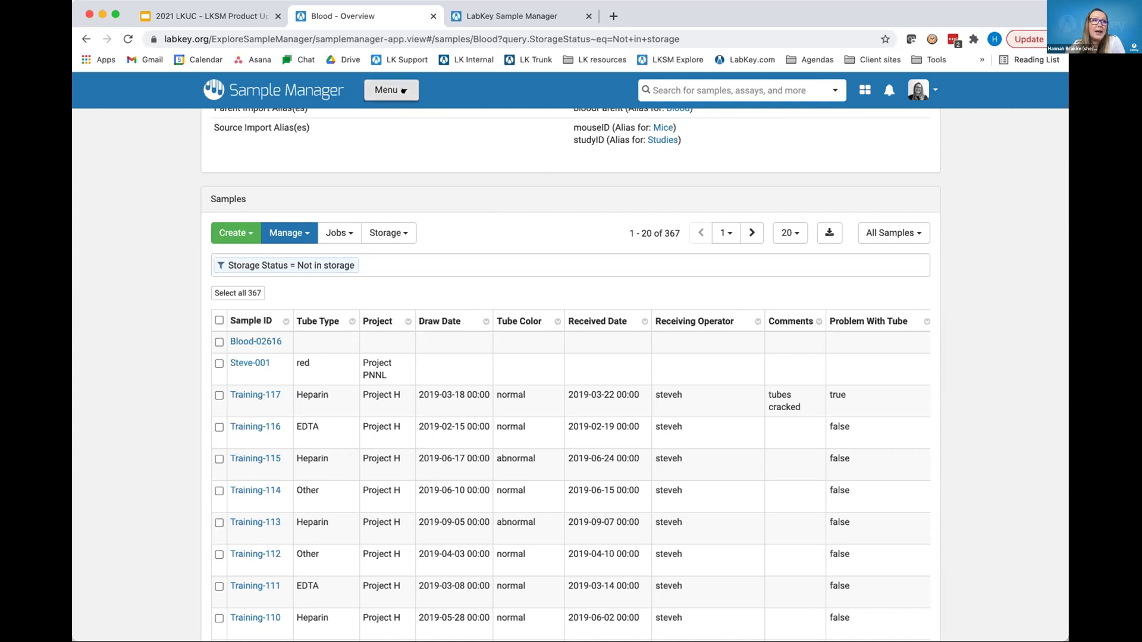
Return to the dashboard, look through the personal job queue and open Job 39081.
{"action": "left_click", "coordinate": [274, 91]}
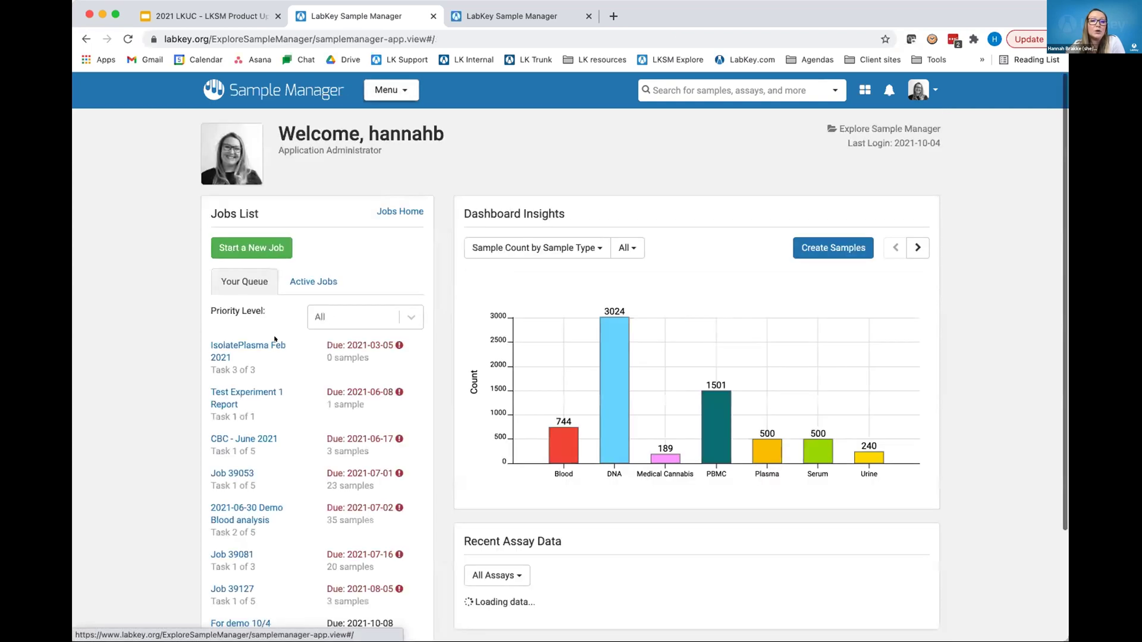
{"action": "scroll", "coordinate": [326, 412], "scroll_direction": "down", "scroll_amount": 3}
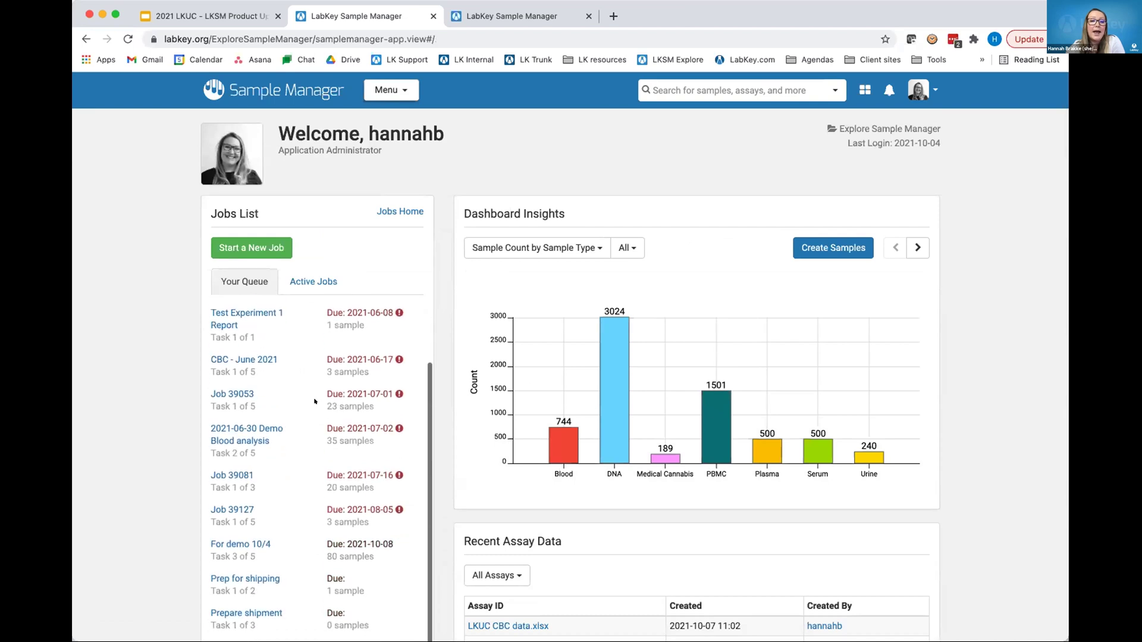
{"action": "scroll", "coordinate": [309, 333], "scroll_direction": "up", "scroll_amount": 3}
{"action": "scroll", "coordinate": [273, 349], "scroll_direction": "down", "scroll_amount": 5}
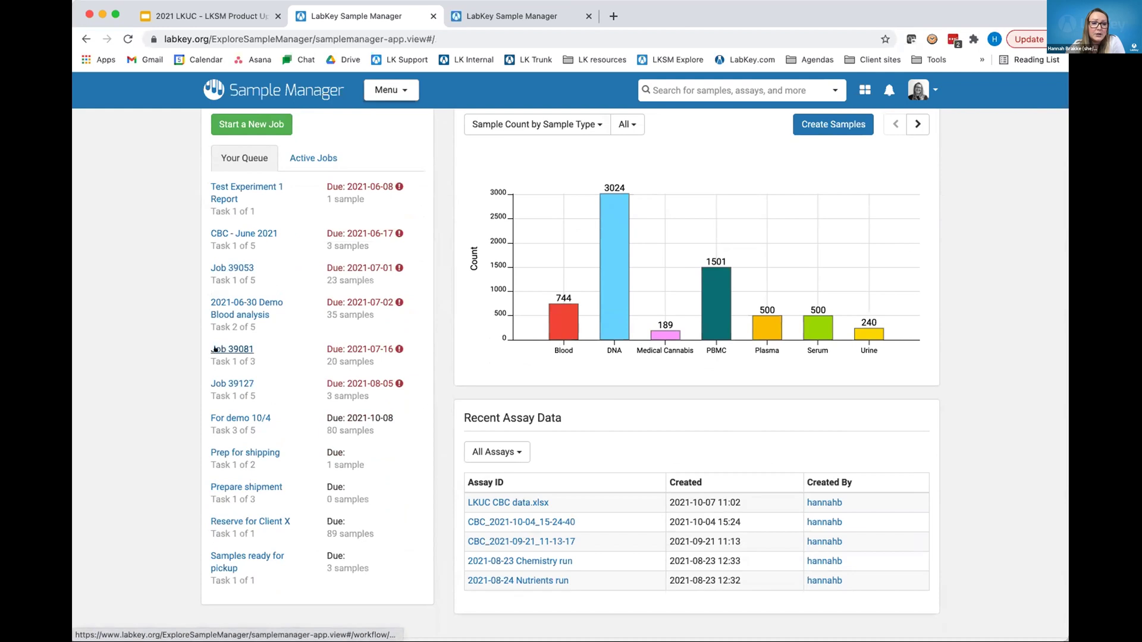
{"action": "left_click", "coordinate": [240, 349]}
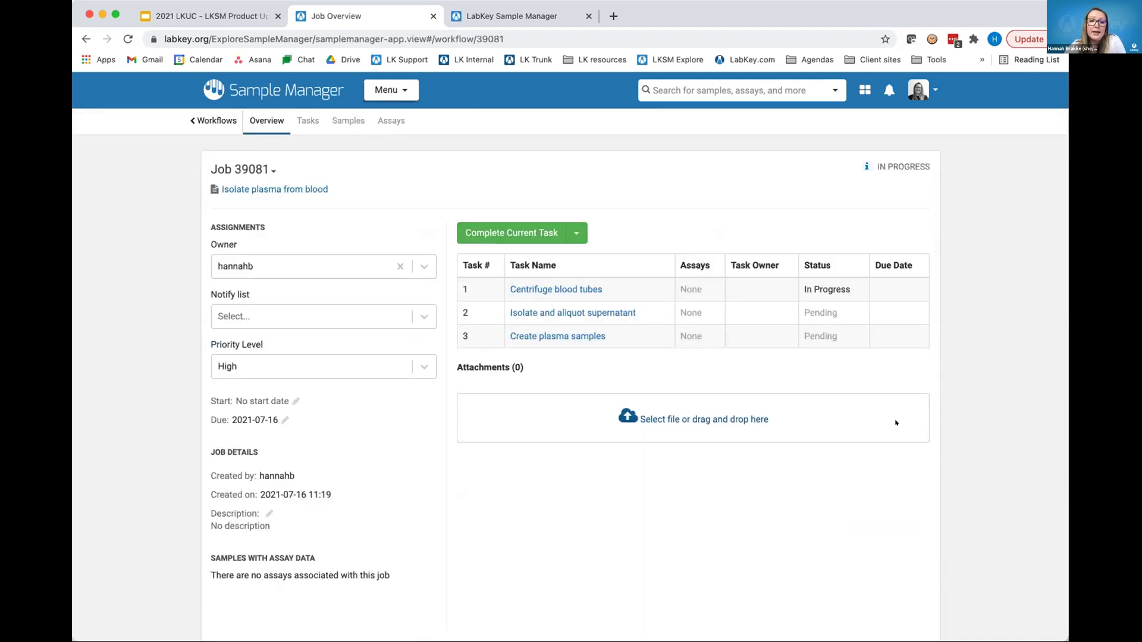
Look over the overview of Job 39081 and open its list of tasks.
{"action": "scroll", "coordinate": [895, 423], "scroll_direction": "down", "scroll_amount": 2}
{"action": "scroll", "coordinate": [895, 423], "scroll_direction": "up", "scroll_amount": 2}
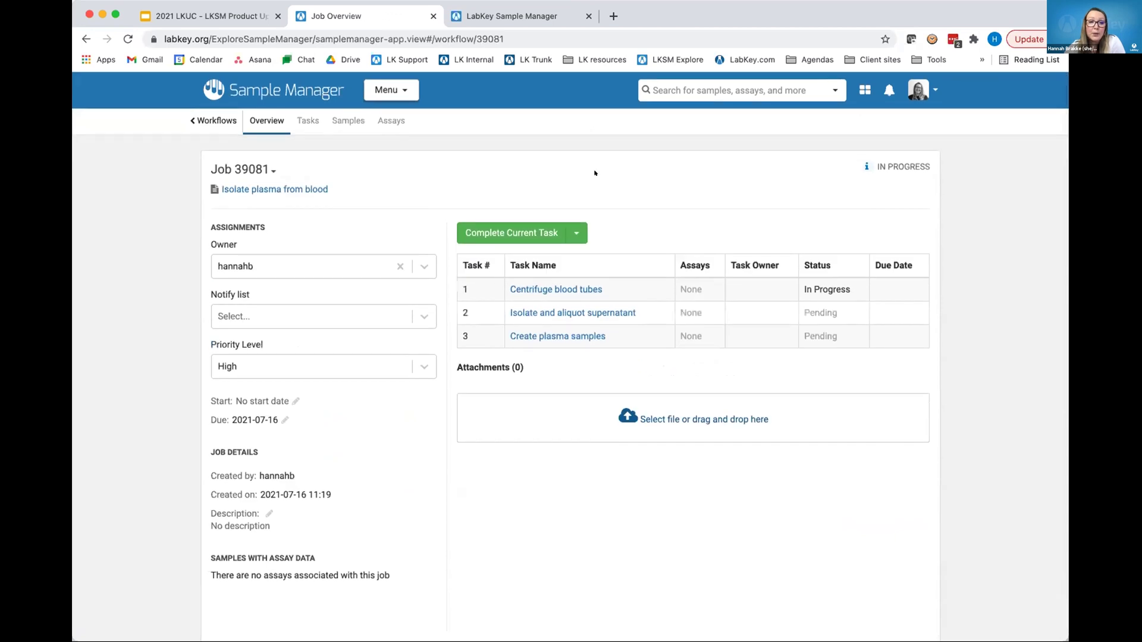
{"action": "left_click", "coordinate": [308, 120]}
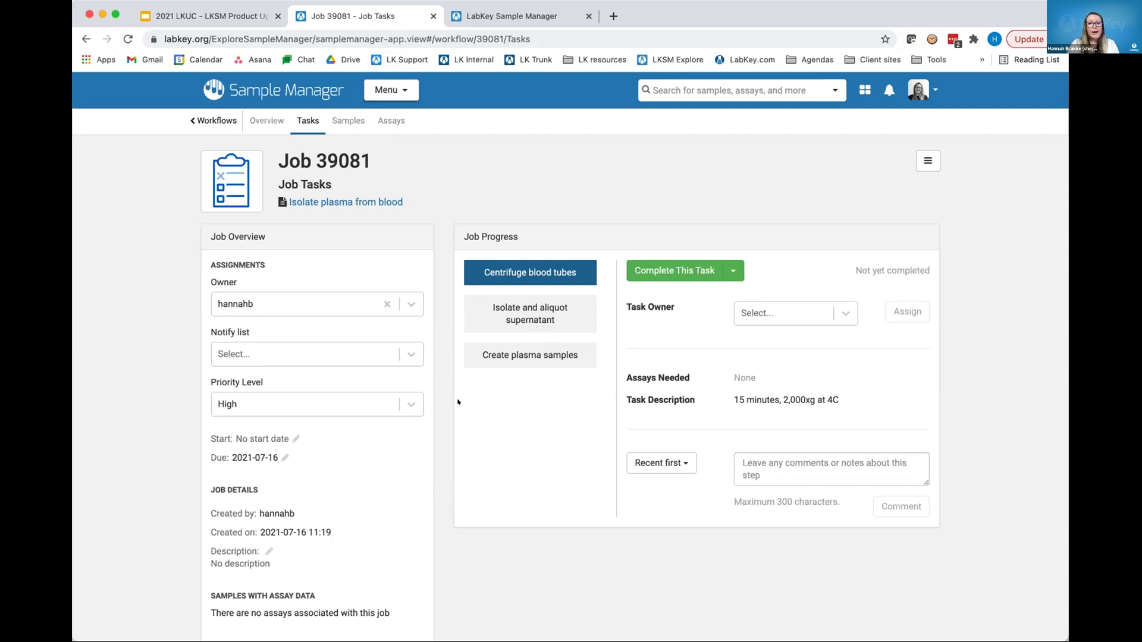
Open the CBC assay overview and look through its imported runs.
{"action": "left_click", "coordinate": [387, 90]}
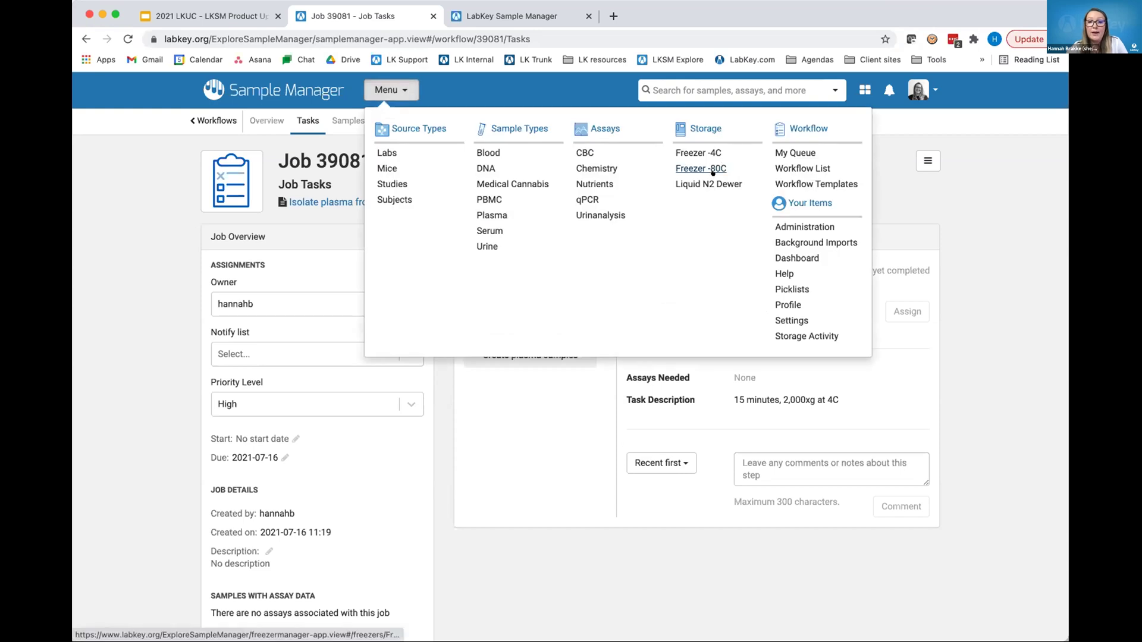
{"action": "left_click", "coordinate": [585, 153]}
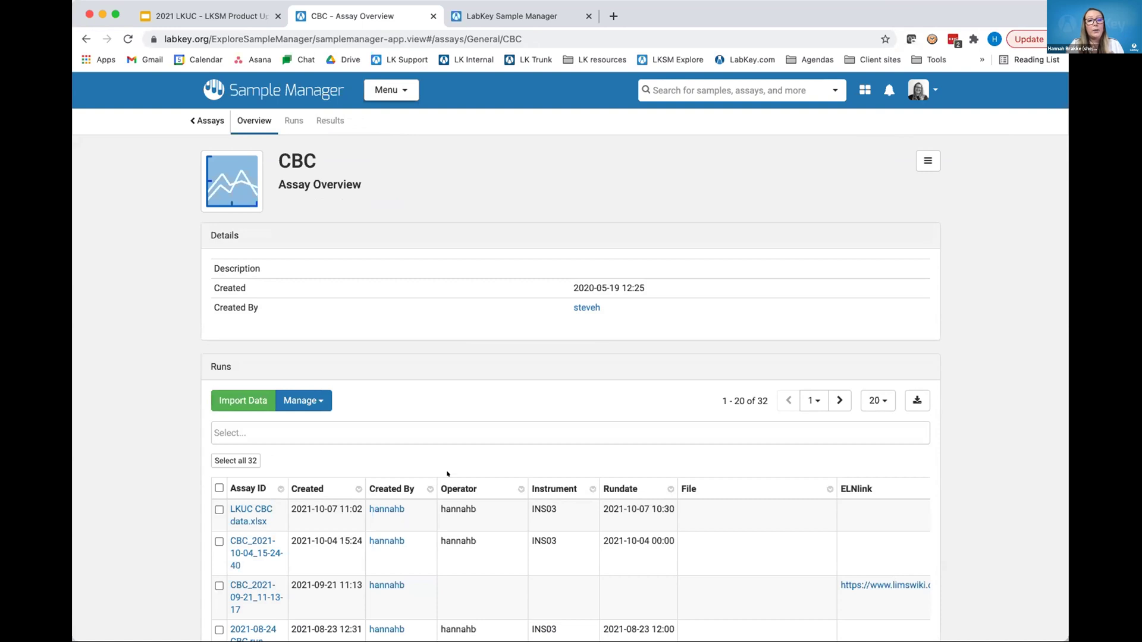
{"action": "scroll", "coordinate": [447, 474], "scroll_direction": "down", "scroll_amount": 5}
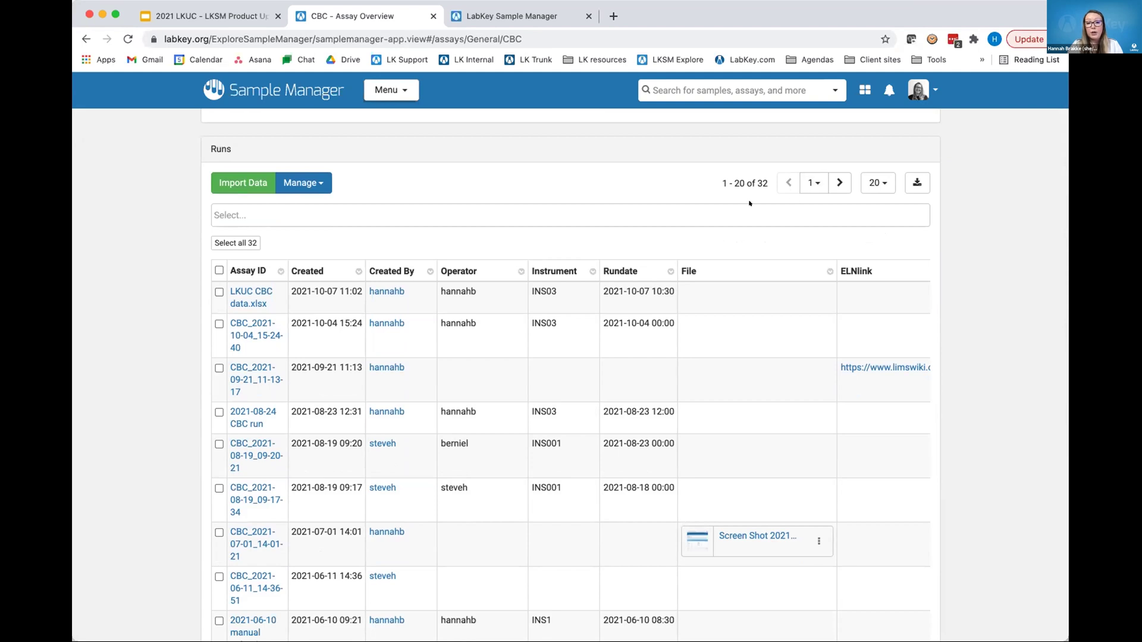
{"action": "scroll", "coordinate": [719, 482], "scroll_direction": "down", "scroll_amount": 3}
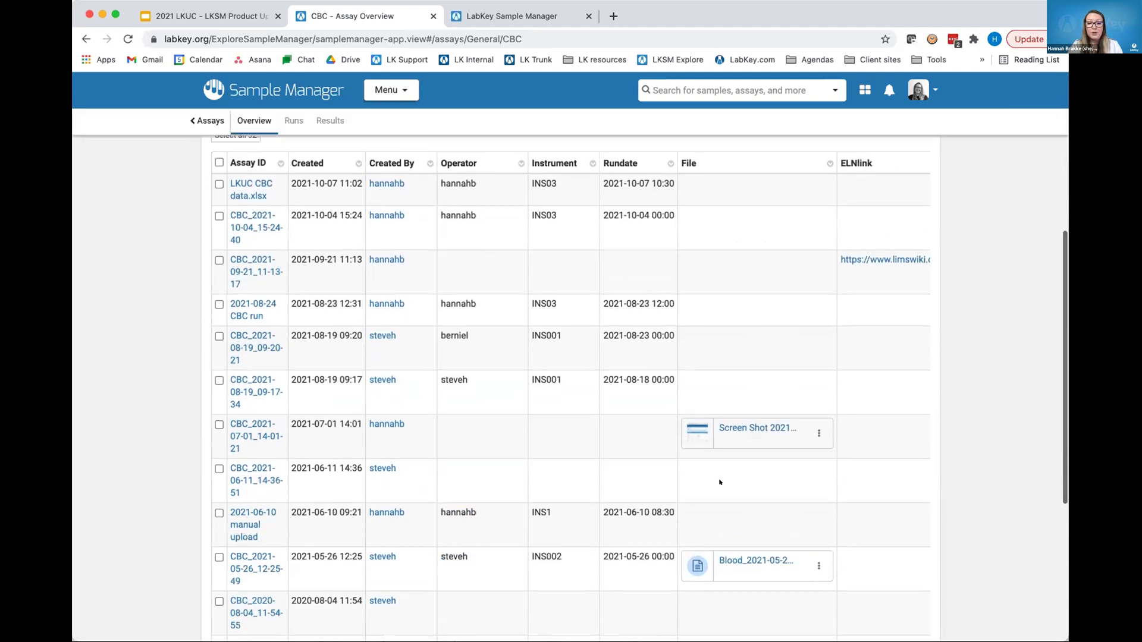
{"action": "scroll", "coordinate": [720, 482], "scroll_direction": "up", "scroll_amount": 8}
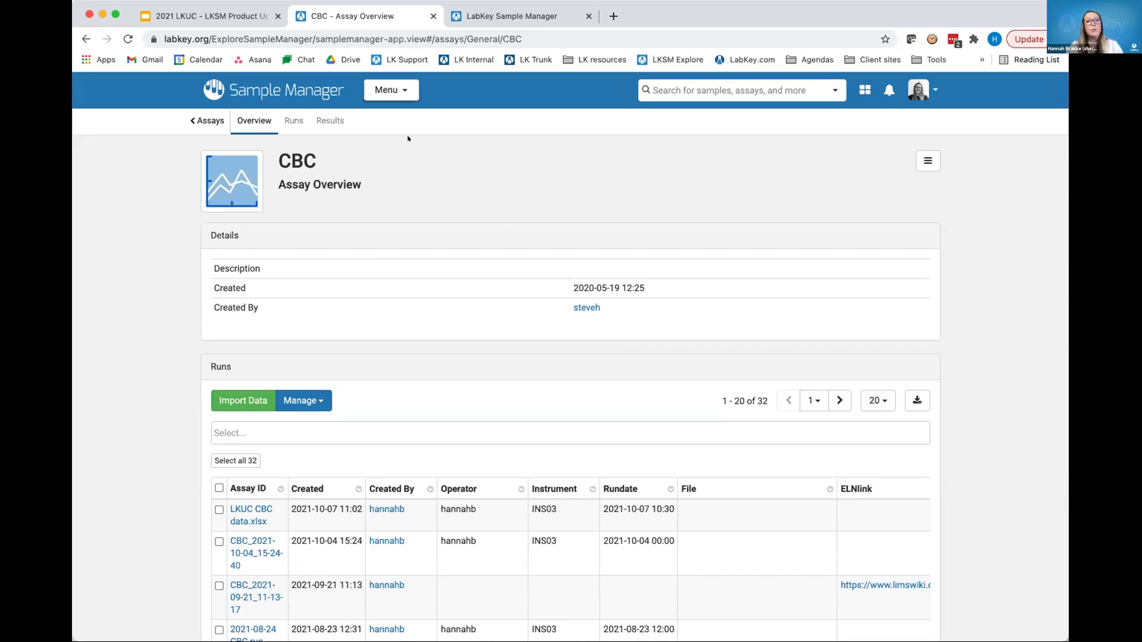
Open the CBC assay results and filter them to White Blood Cell < 1000.
{"action": "left_click", "coordinate": [330, 121]}
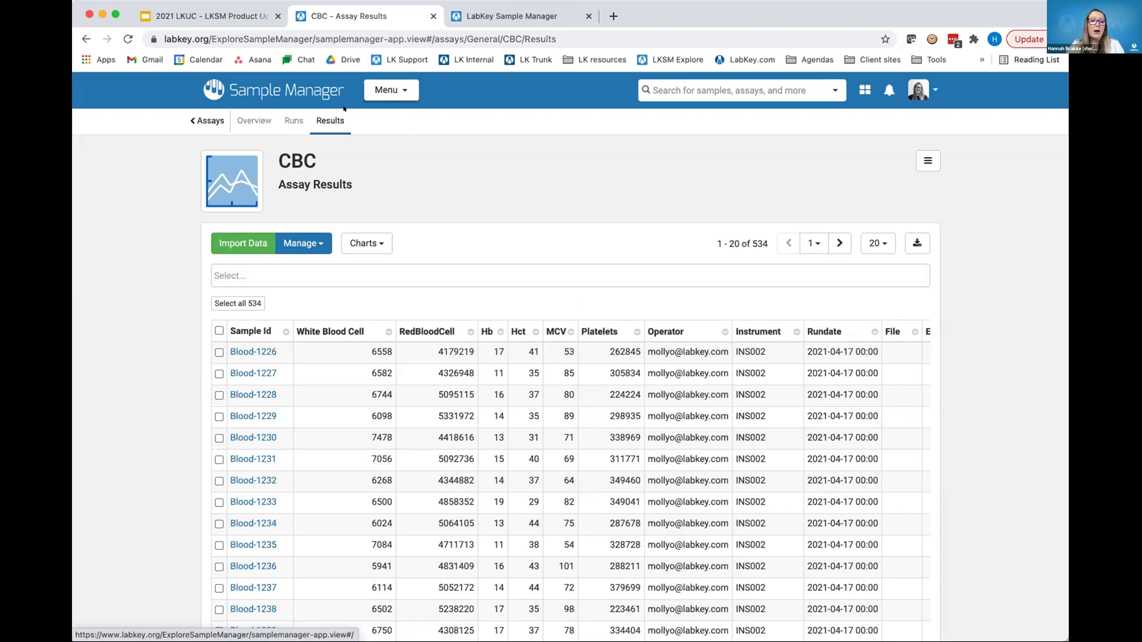
{"action": "left_click", "coordinate": [292, 284]}
{"action": "left_click", "coordinate": [261, 301]}
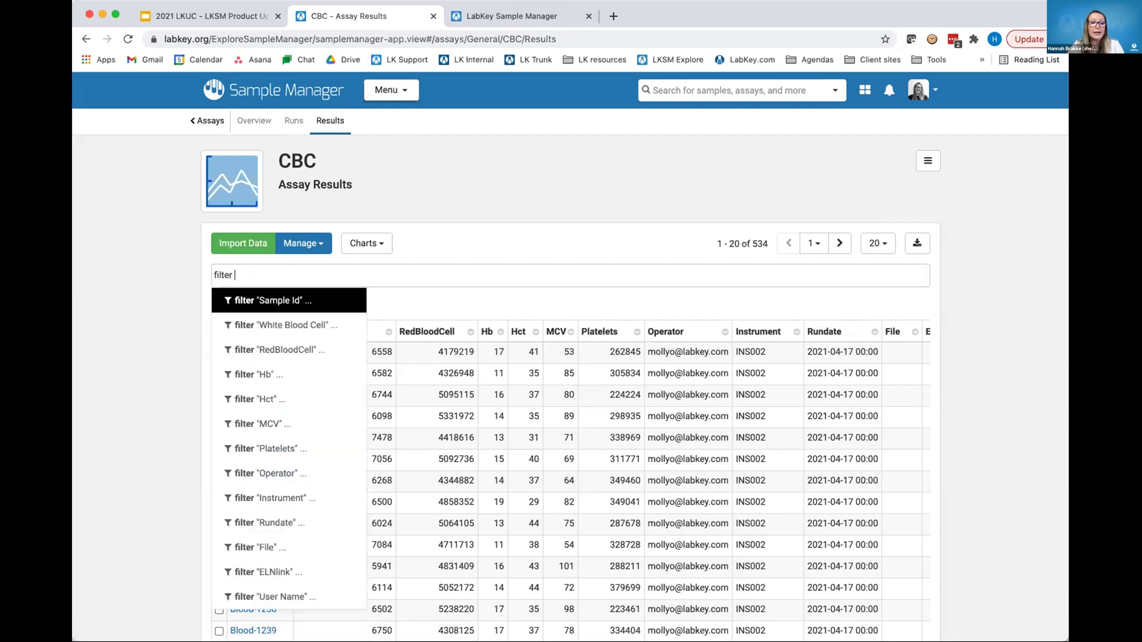
{"action": "left_click", "coordinate": [319, 326]}
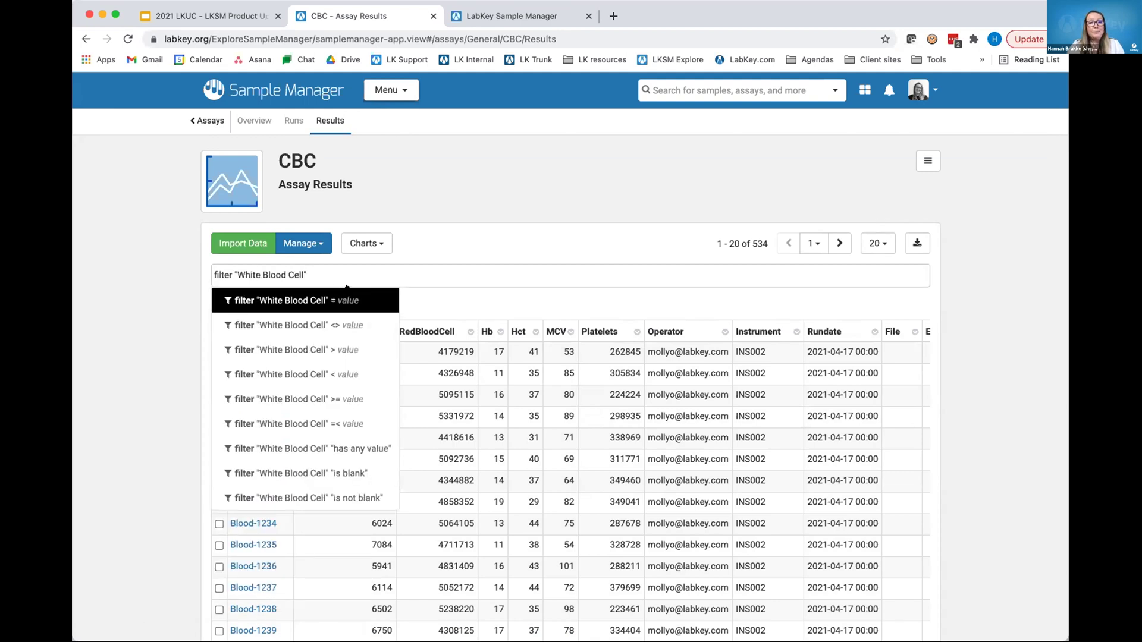
{"action": "left_click", "coordinate": [364, 372]}
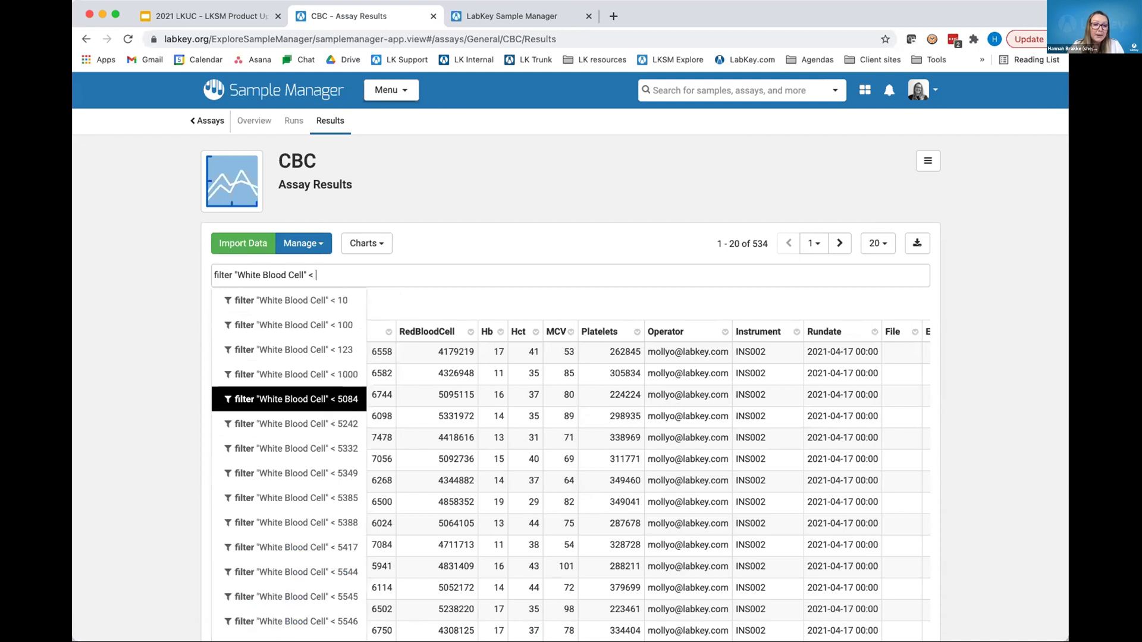
{"action": "left_click", "coordinate": [348, 374]}
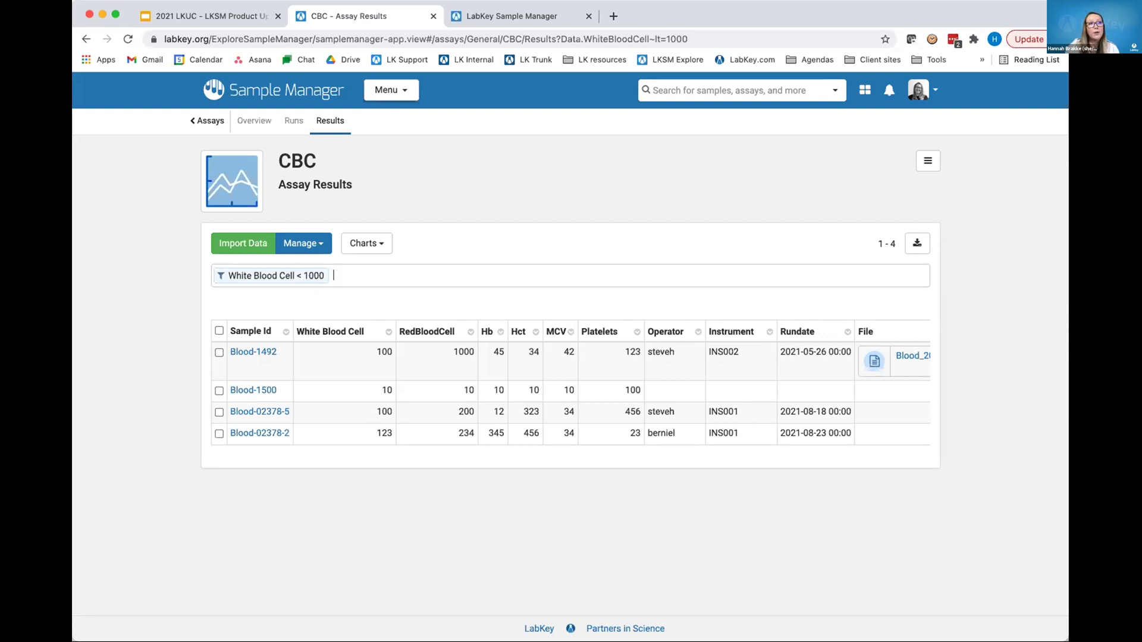
Look across the remaining columns of the filtered CBC results, then switch to the product update presentation in Google Slides.
{"action": "scroll", "coordinate": [741, 335], "scroll_direction": "right", "scroll_amount": 3}
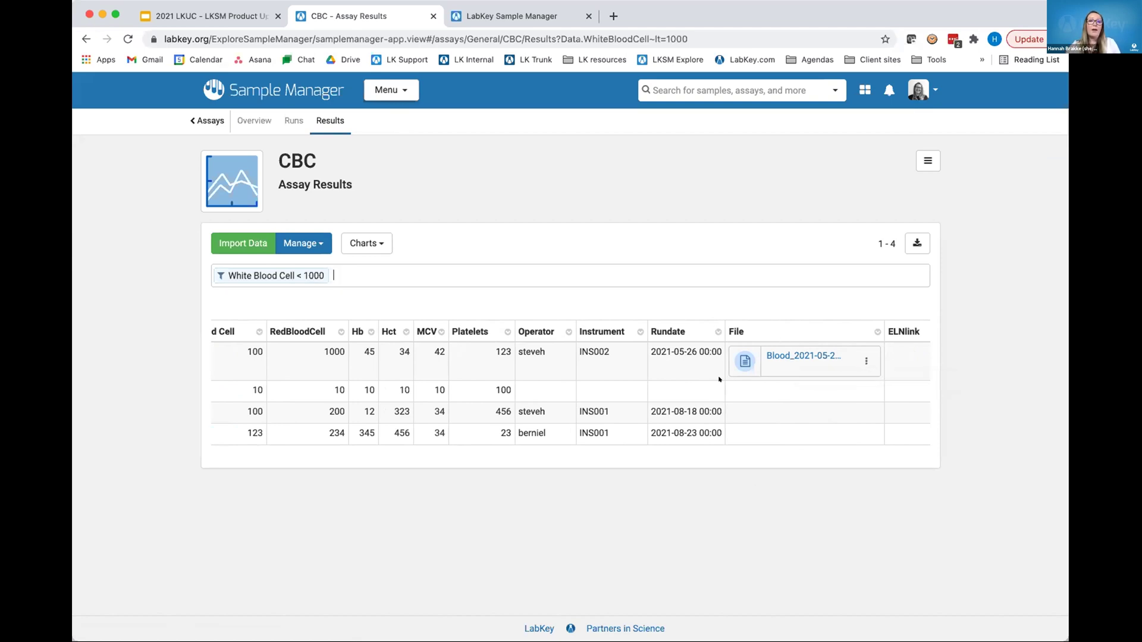
{"action": "scroll", "coordinate": [706, 349], "scroll_direction": "left", "scroll_amount": 5}
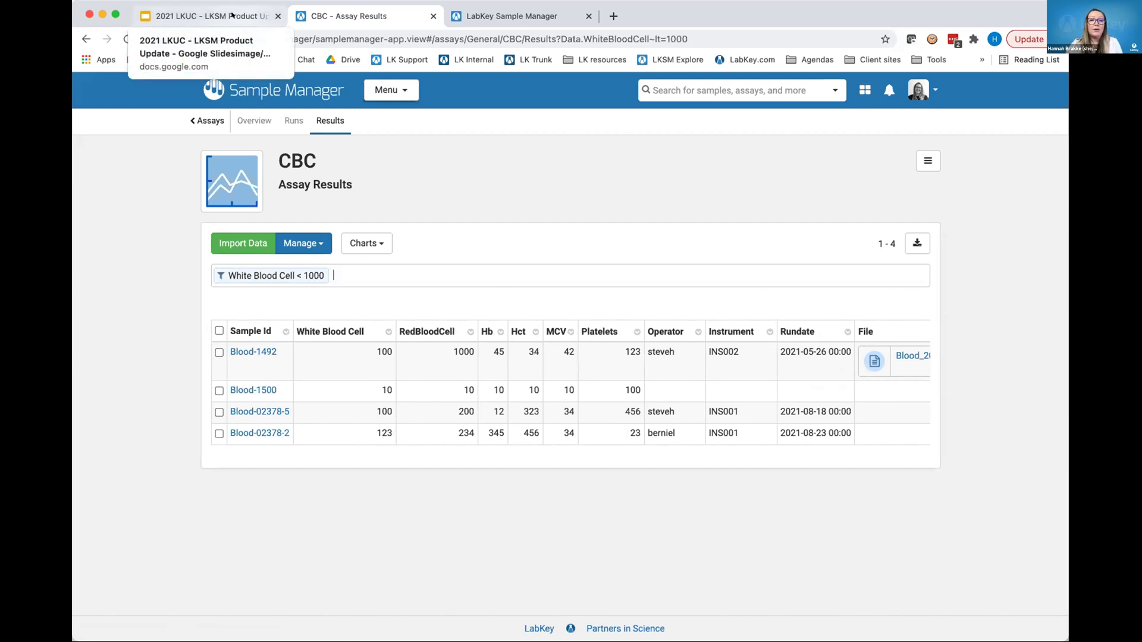
{"action": "left_click", "coordinate": [232, 16]}
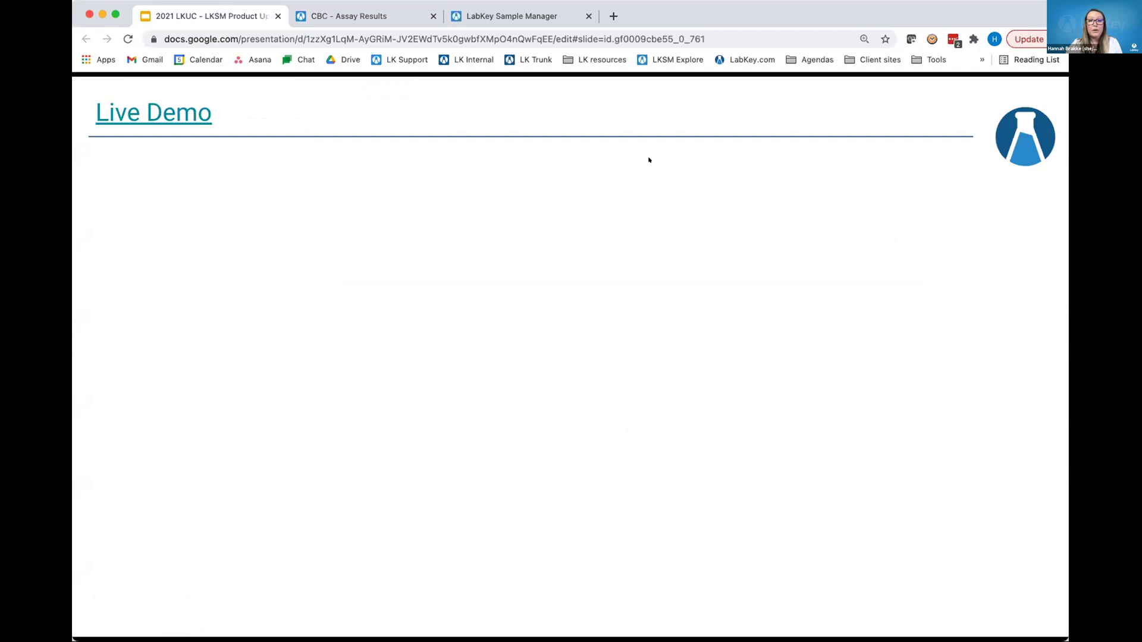